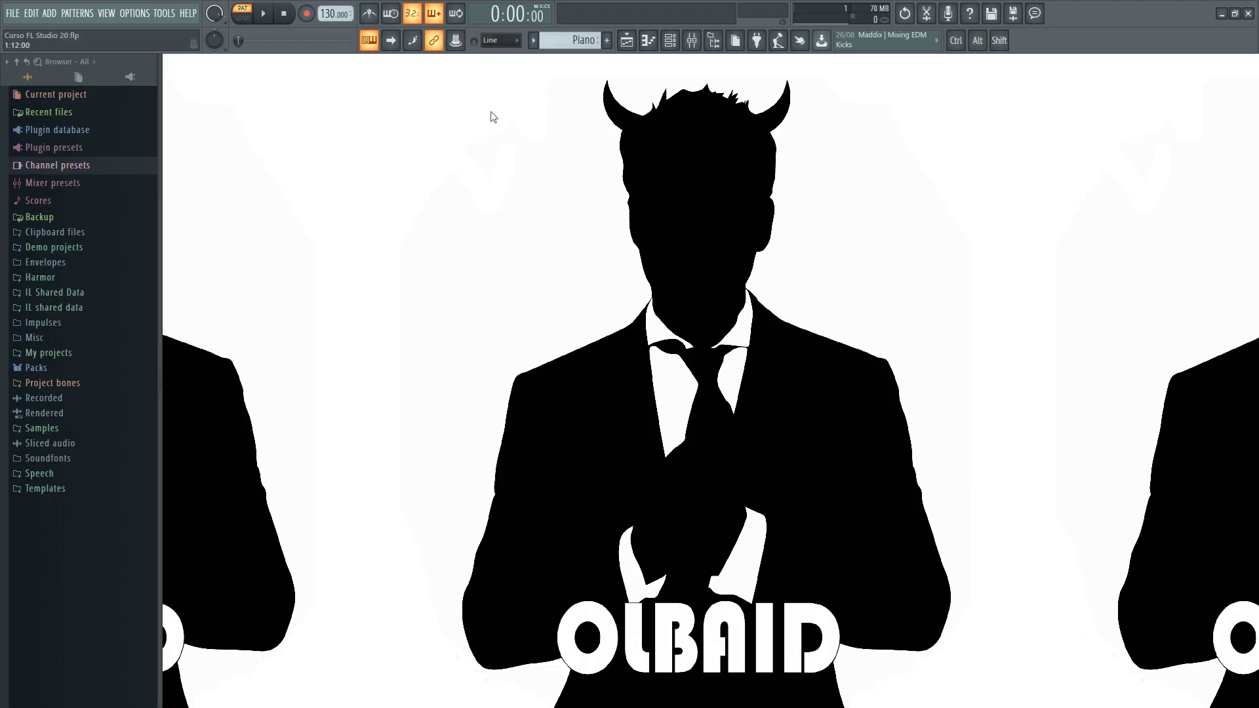
Show the channel rack and look over the Kick channel's piano roll and the playlist
{"action": "left_click", "coordinate": [670, 42]}
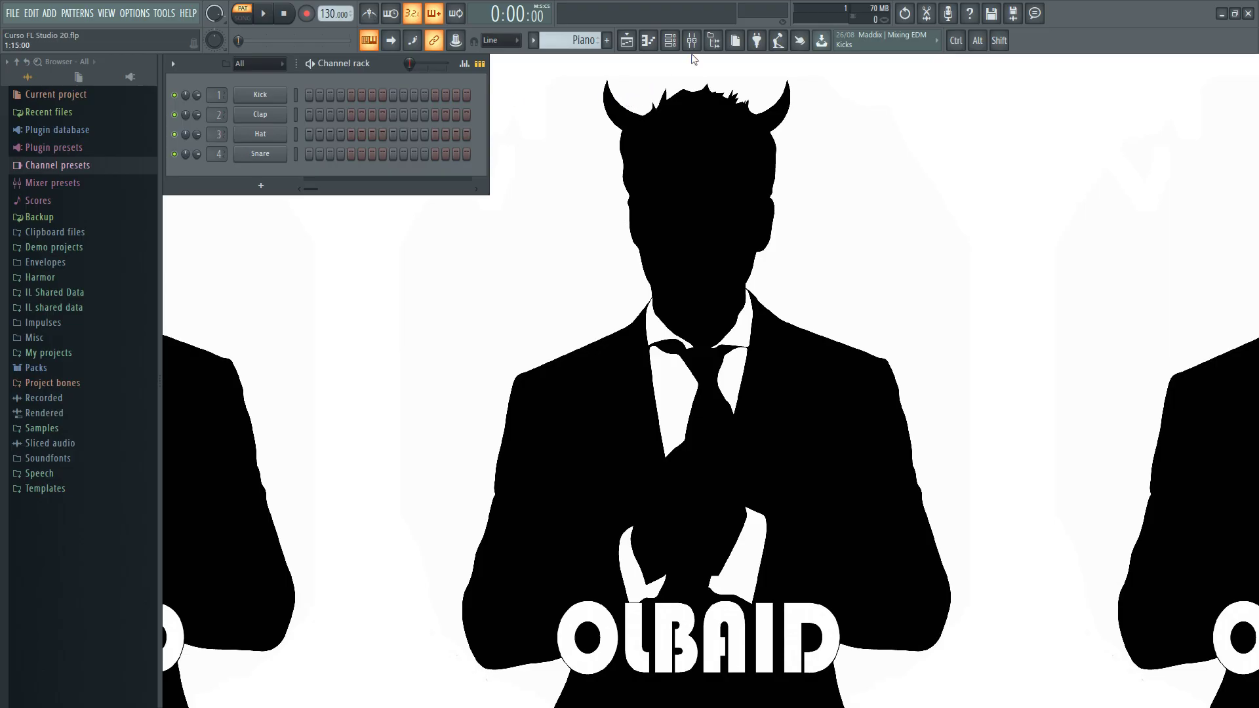
{"action": "left_click", "coordinate": [295, 95]}
{"action": "left_click", "coordinate": [648, 40]}
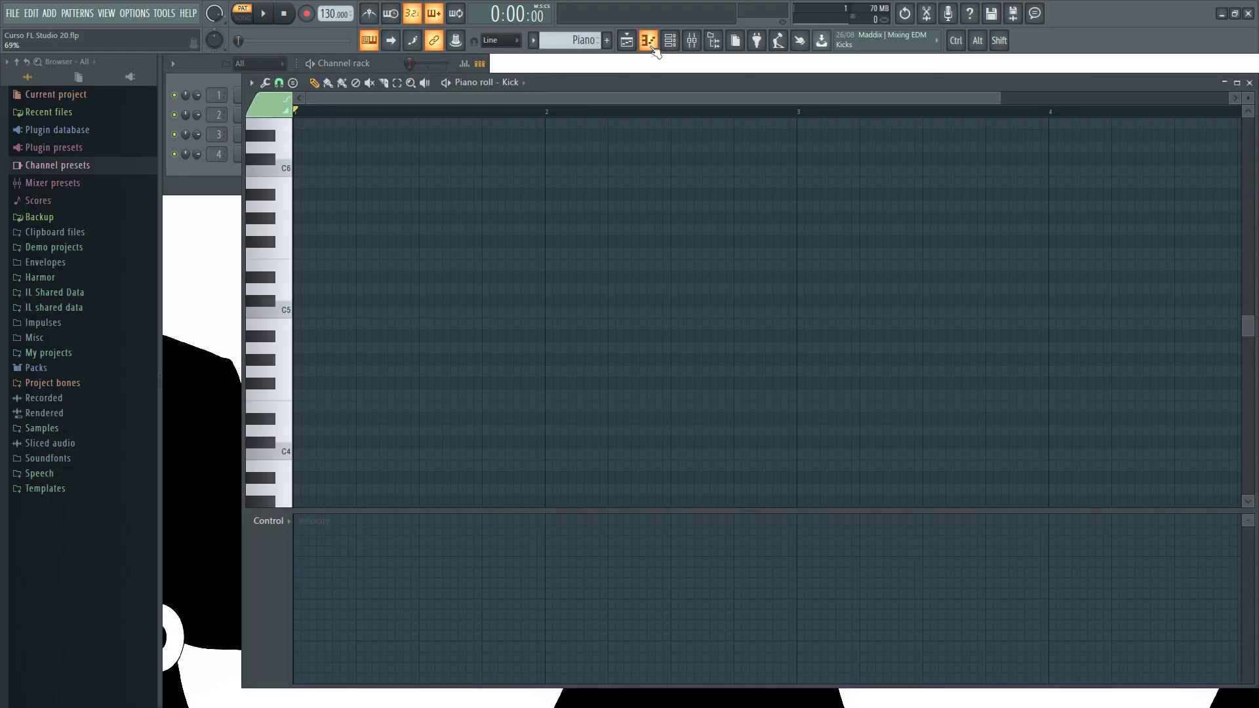
{"action": "left_click", "coordinate": [1249, 83]}
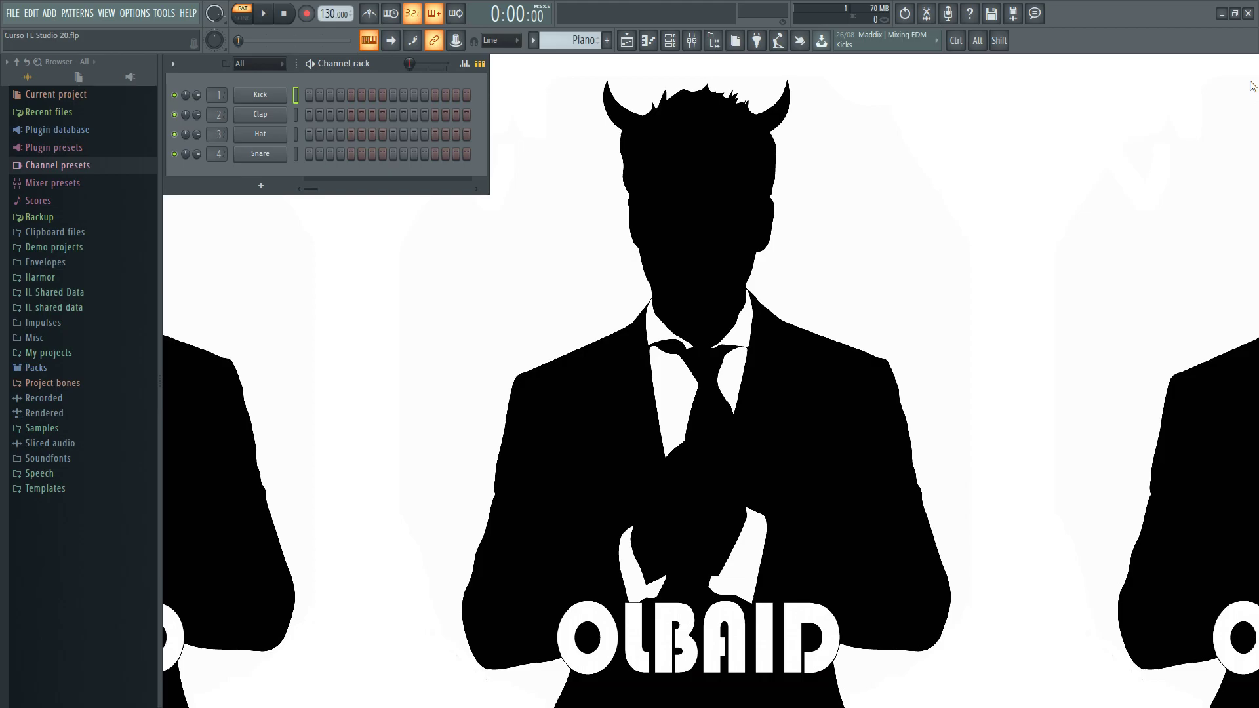
{"action": "left_click", "coordinate": [626, 40]}
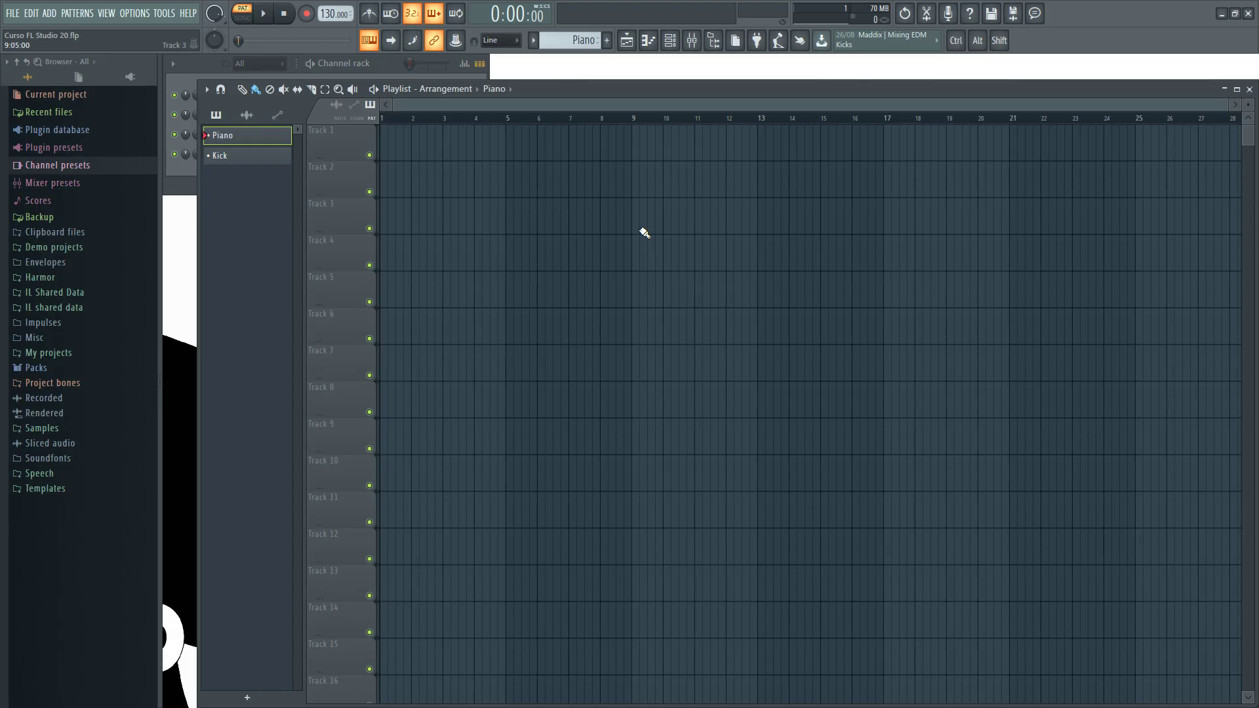
{"action": "left_click", "coordinate": [1248, 89]}
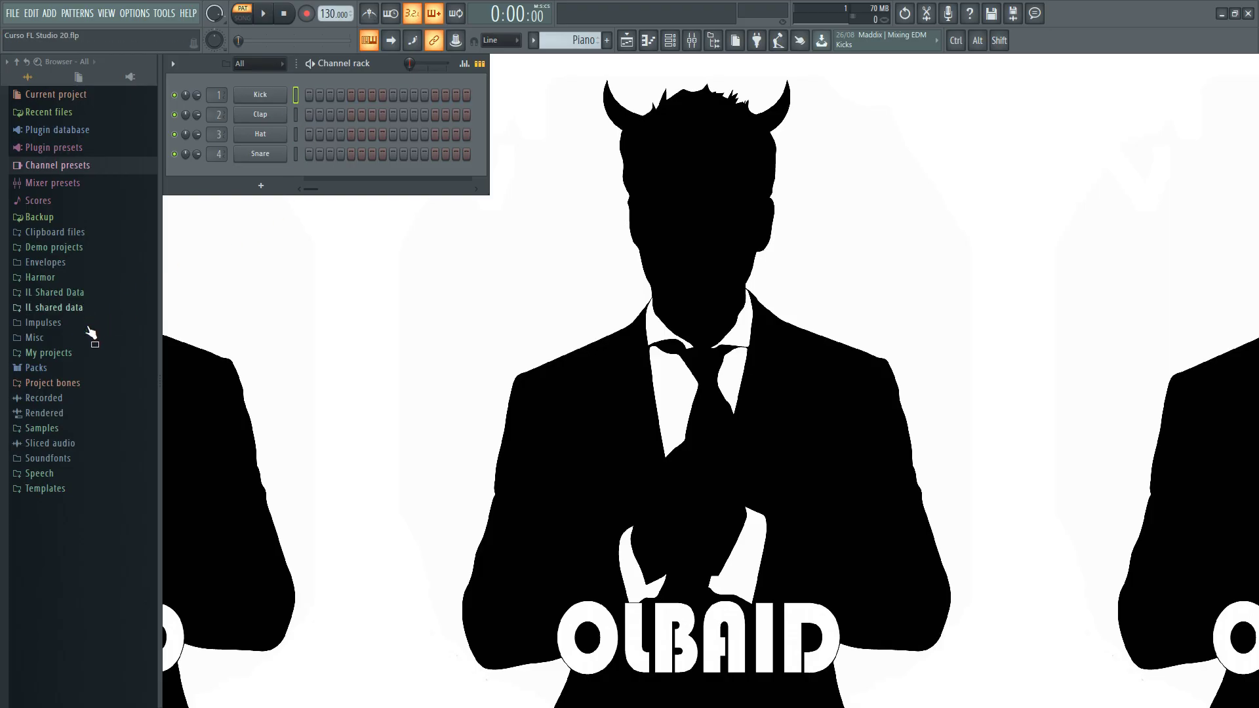
Add the FPC 5 Kick sample from the Drums pack's Kicks folder to the channel rack as a new channel
{"action": "left_click", "coordinate": [63, 367]}
{"action": "left_click", "coordinate": [68, 383]}
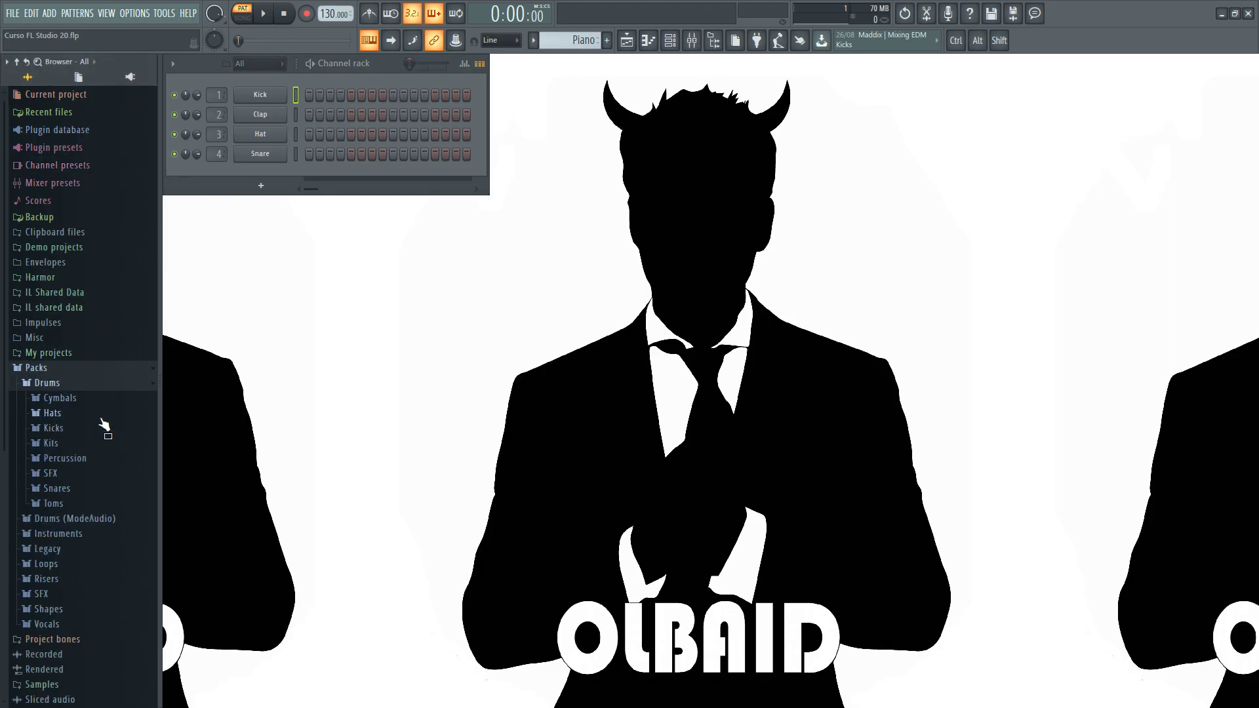
{"action": "left_click", "coordinate": [84, 443]}
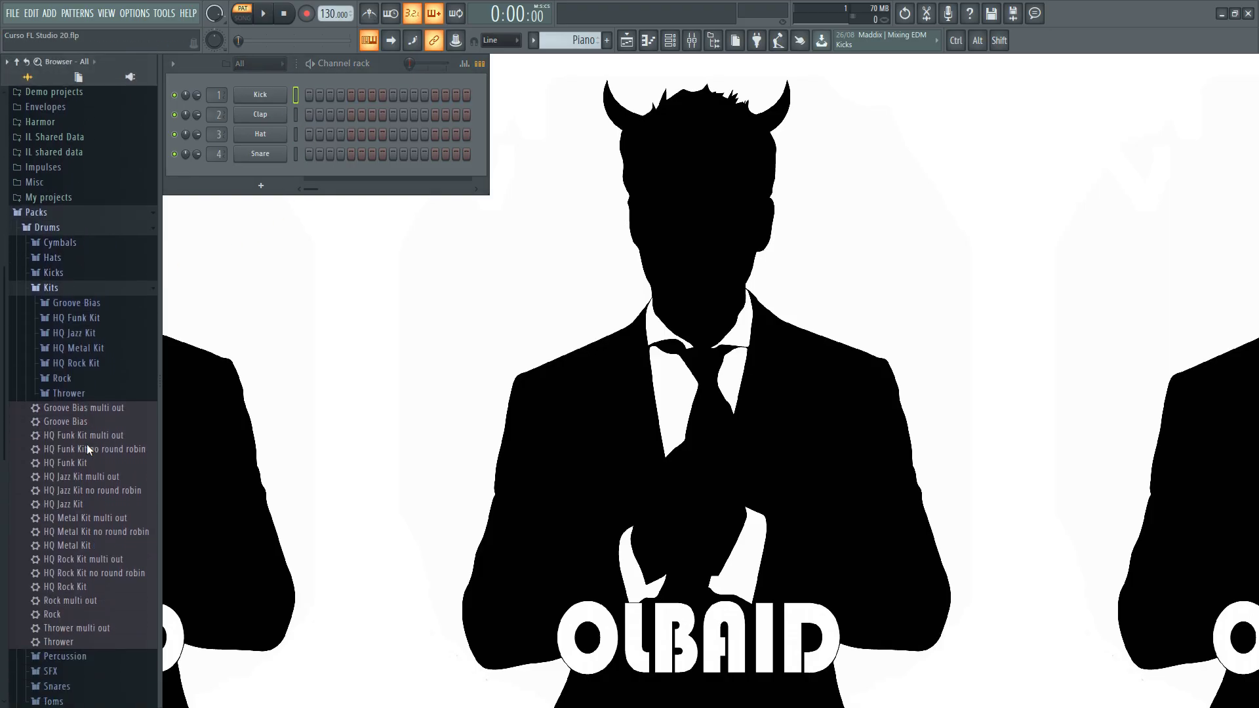
{"action": "left_click", "coordinate": [78, 279]}
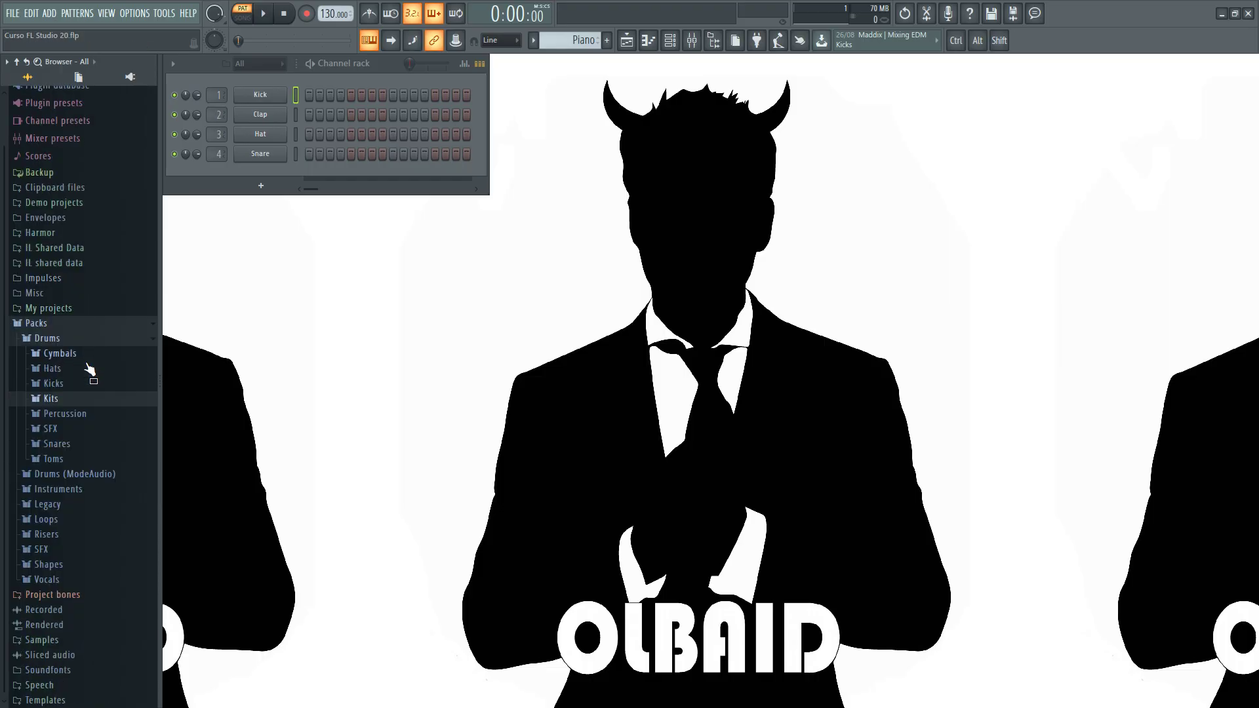
{"action": "left_click", "coordinate": [59, 384]}
{"action": "left_click", "coordinate": [65, 439]}
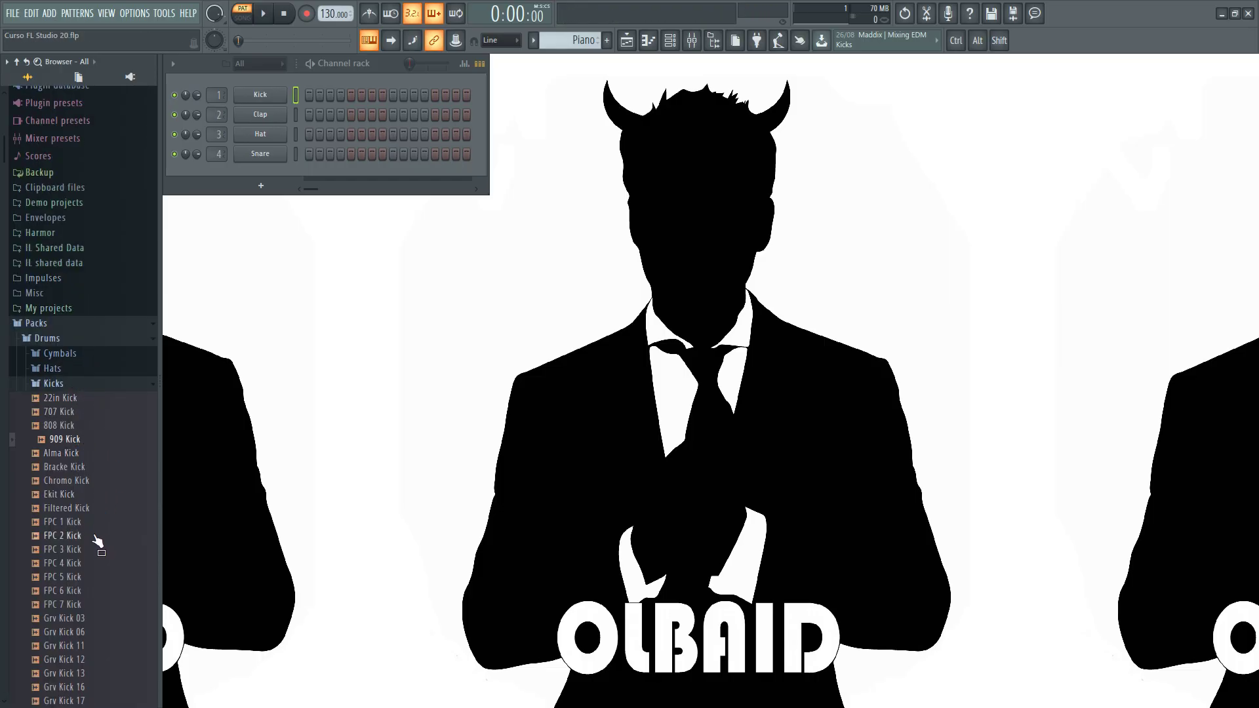
{"action": "left_click", "coordinate": [64, 577]}
{"action": "left_click_drag", "start_coordinate": [65, 576], "coordinate": [276, 179]}
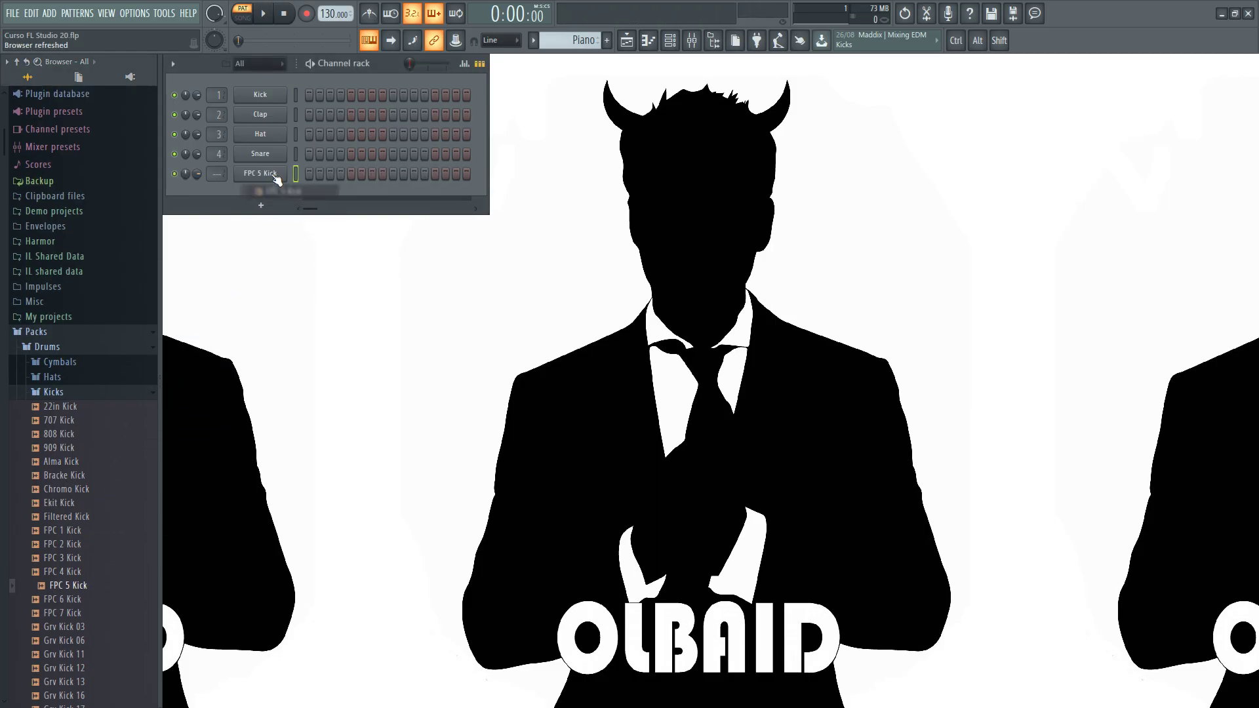
Insert an FL Keys instrument channel at the FPC 5 Kick channel in the channel rack
{"action": "right_click", "coordinate": [260, 173]}
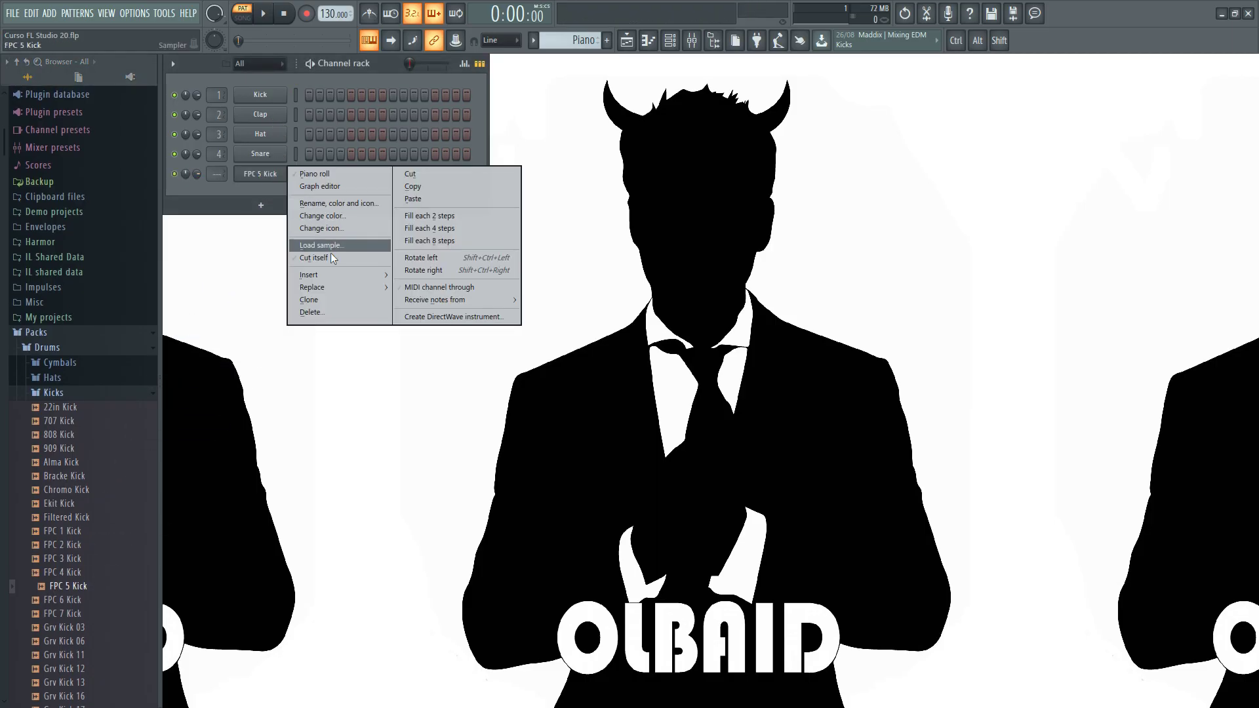
{"action": "mouse_move", "coordinate": [339, 274]}
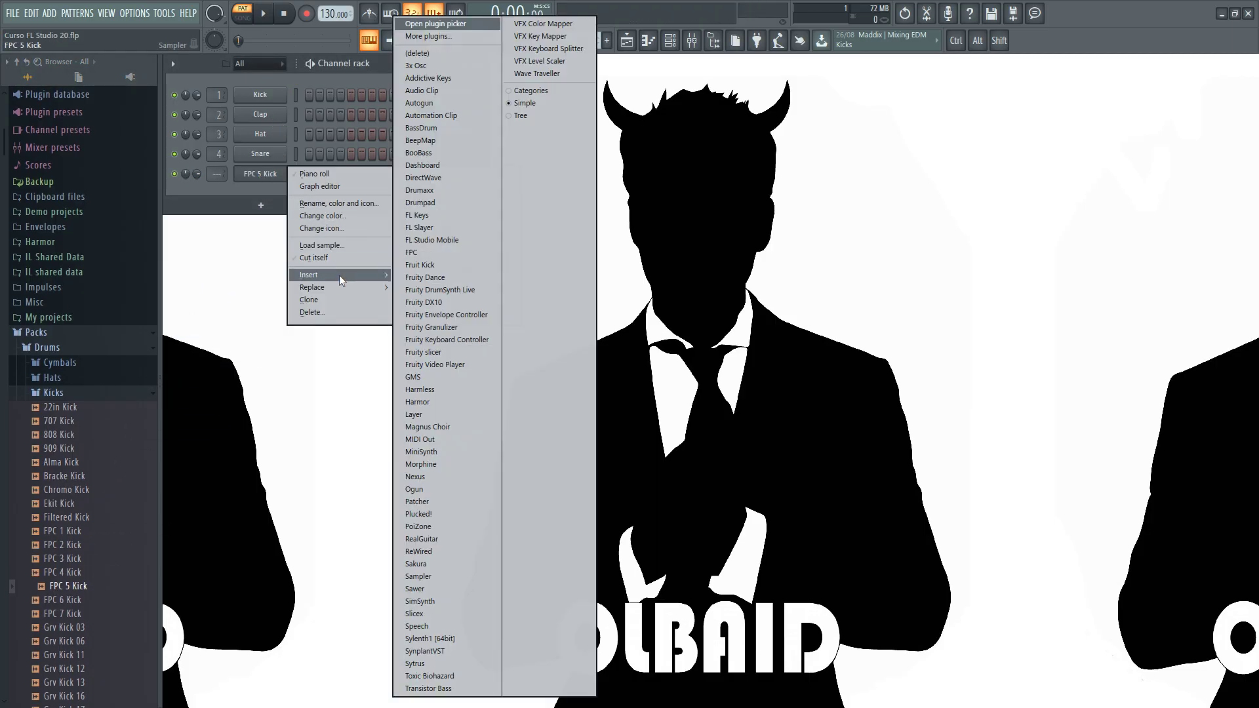
{"action": "left_click", "coordinate": [440, 216]}
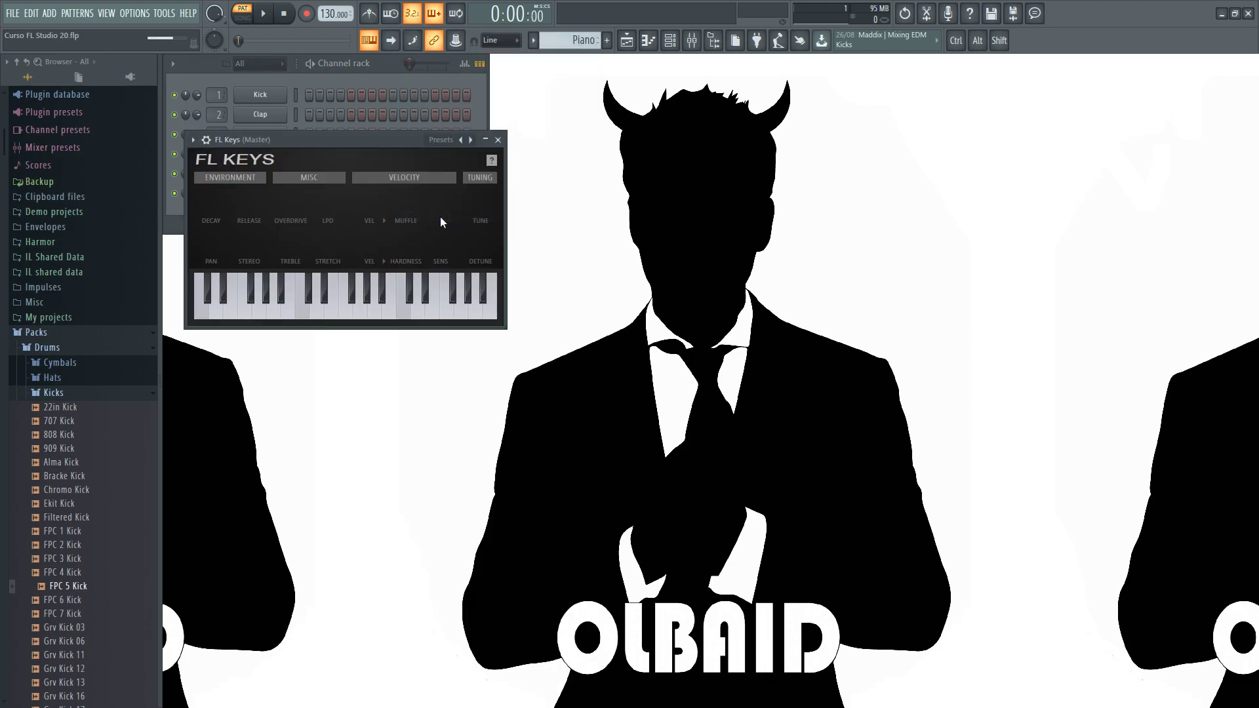
{"action": "left_click", "coordinate": [173, 63]}
{"action": "mouse_move", "coordinate": [223, 81]}
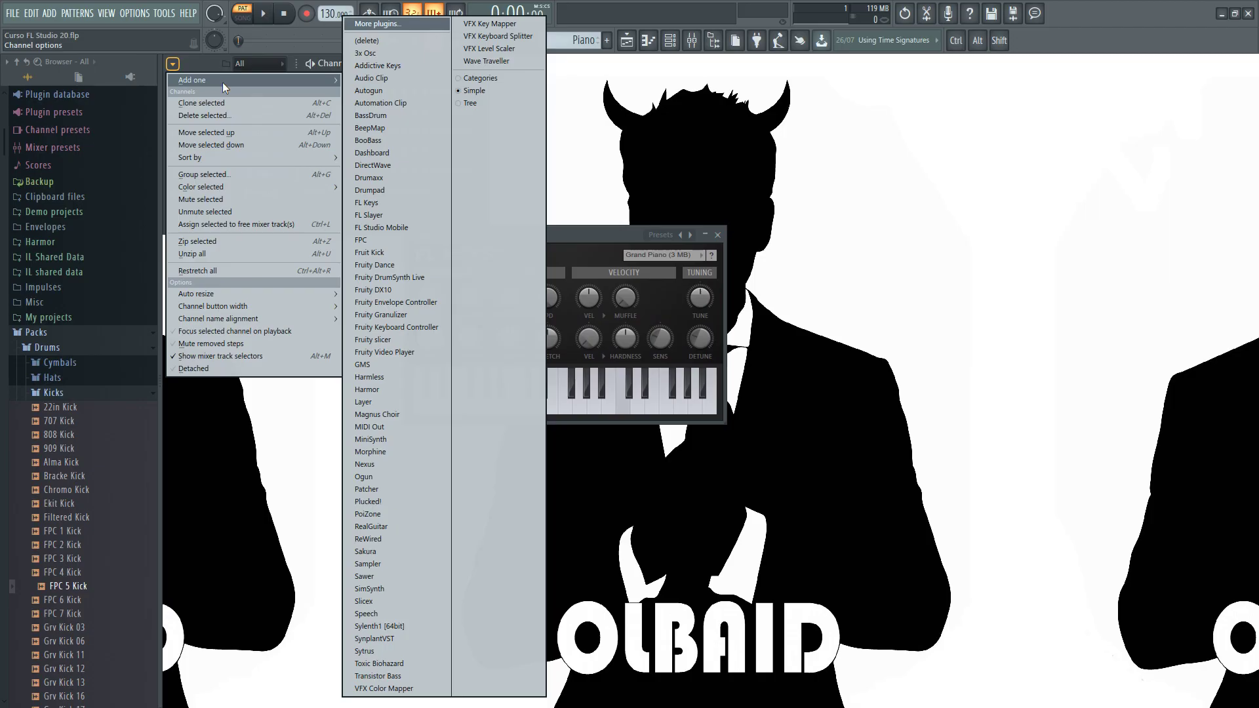
{"action": "left_click", "coordinate": [202, 63]}
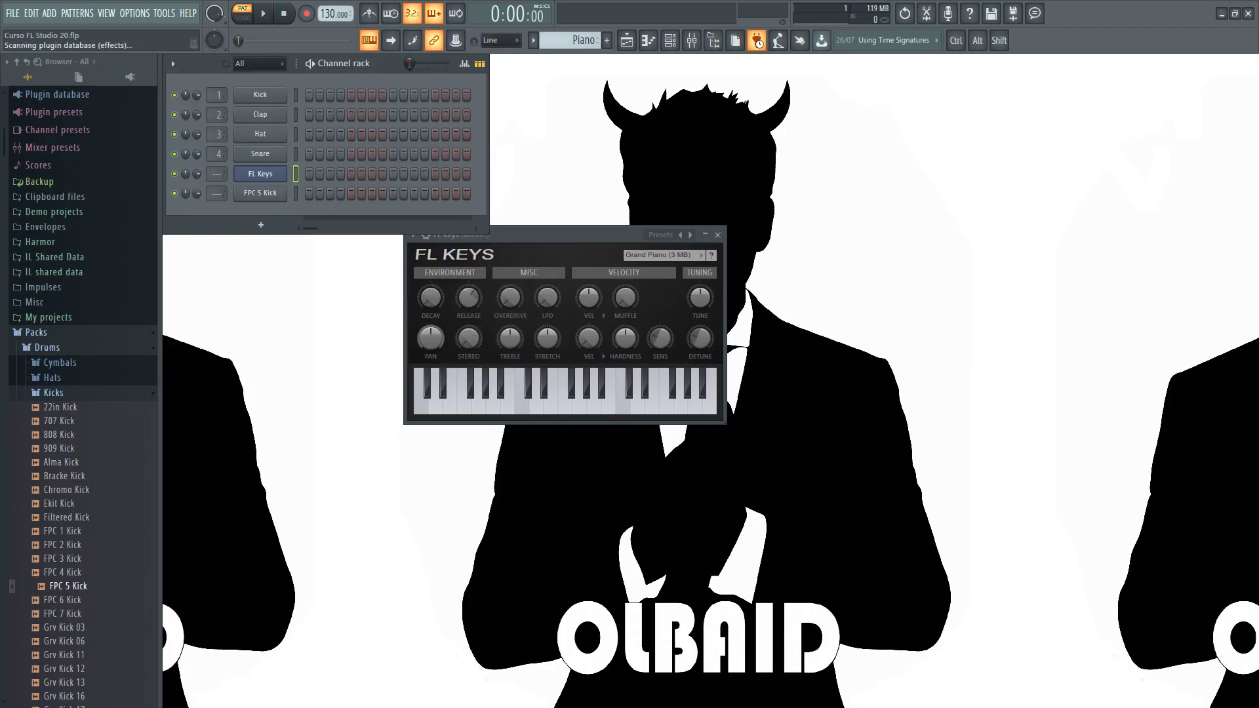
Add a Harmor instrument channel from the plugin picker and close the Harmor and FL Keys windows
{"action": "left_click", "coordinate": [759, 43]}
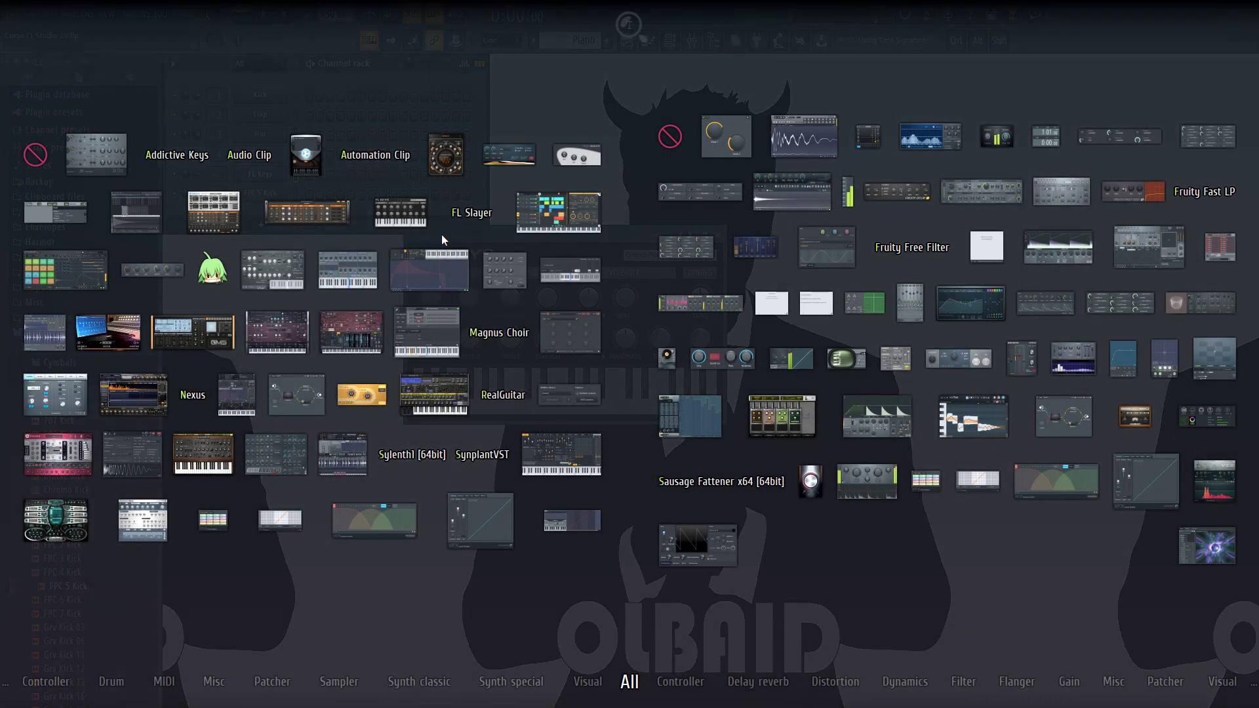
{"action": "left_click_drag", "start_coordinate": [365, 337], "coordinate": [256, 219]}
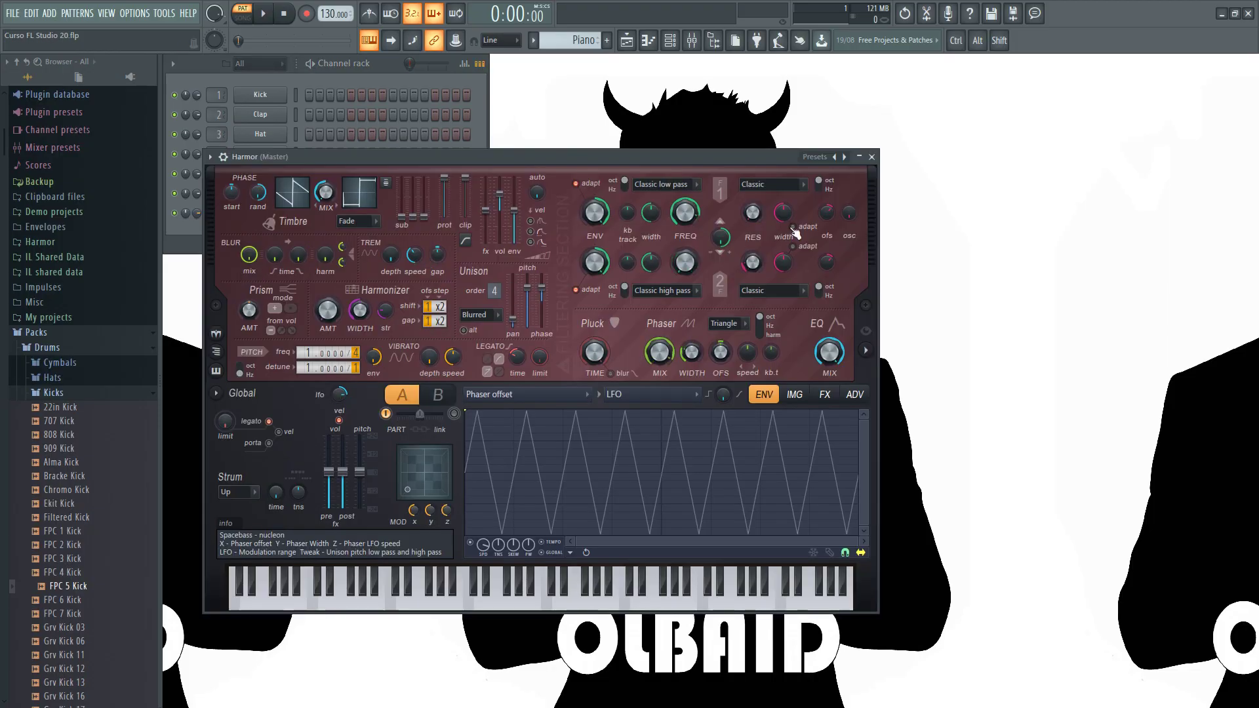
{"action": "left_click", "coordinate": [869, 171]}
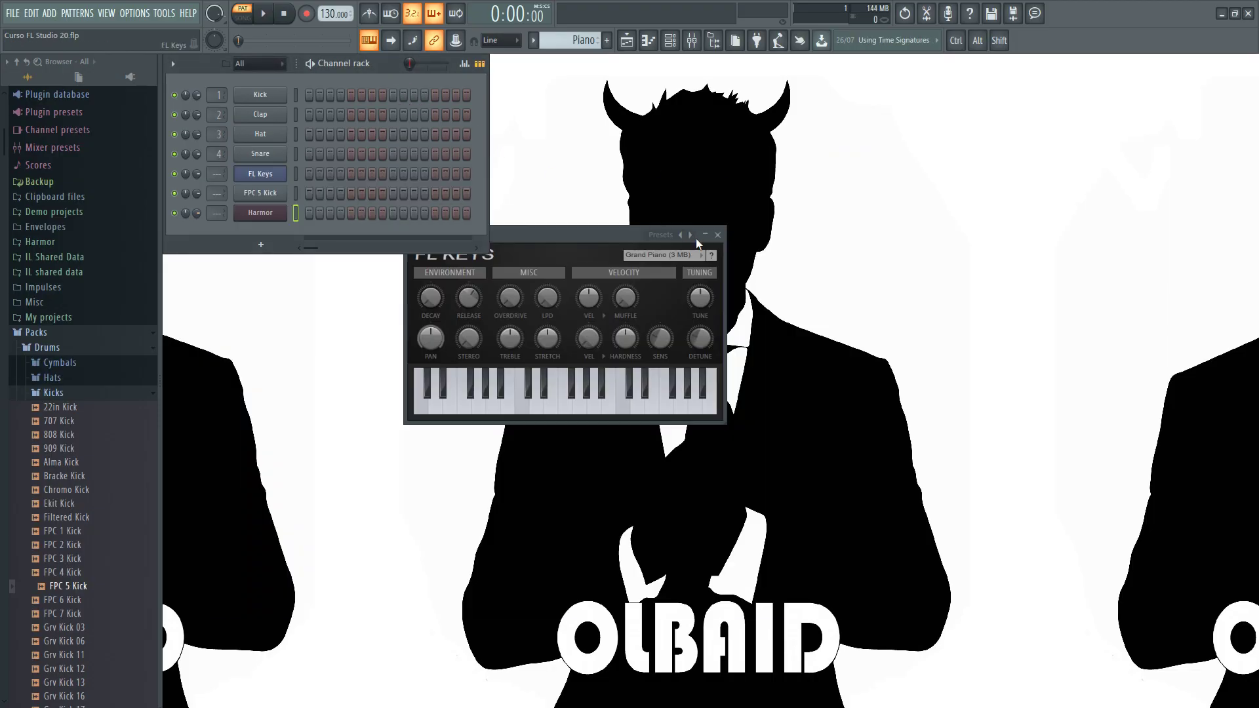
{"action": "left_click", "coordinate": [717, 234]}
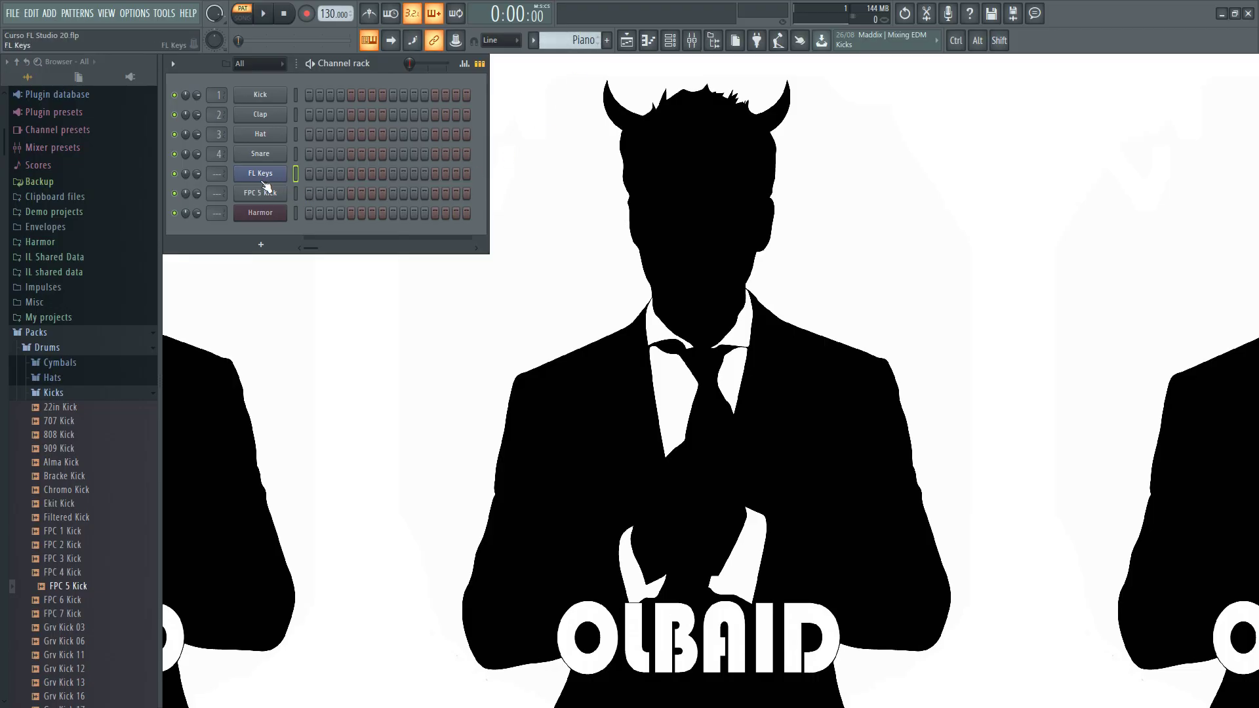
Rename the Piano pattern as Piano Acustico and choose a blue-violet color for it
{"action": "left_click", "coordinate": [533, 40]}
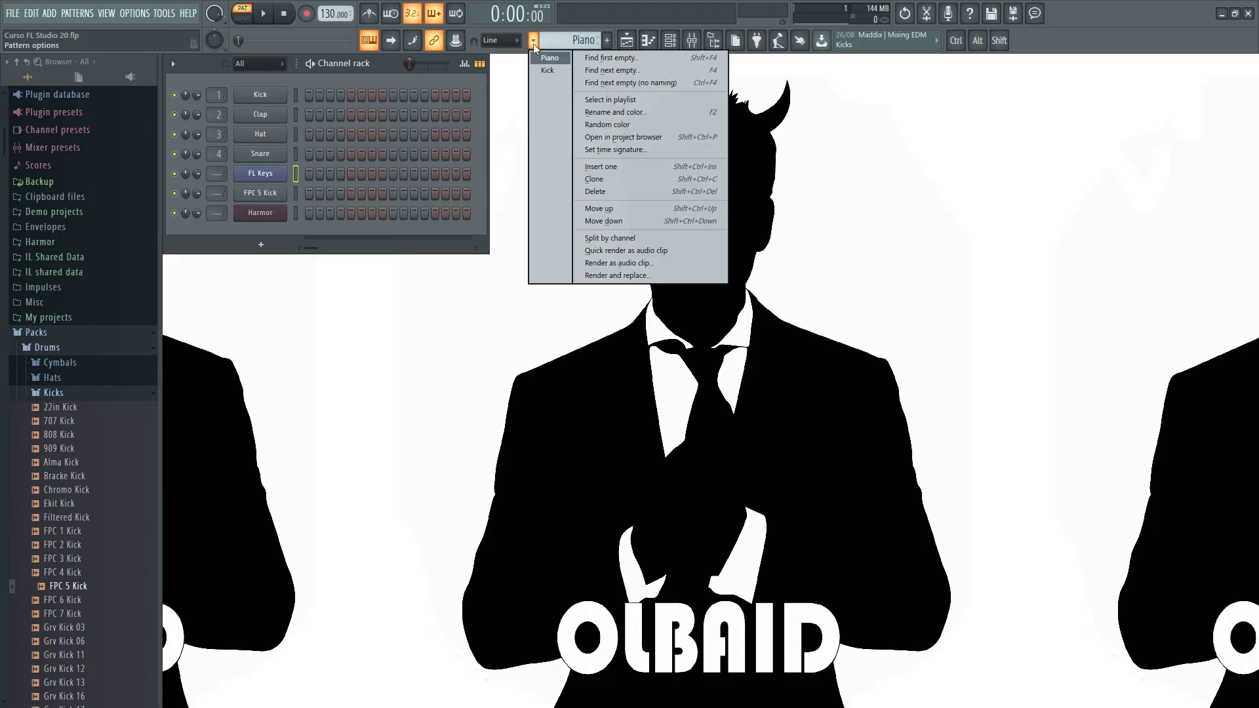
{"action": "left_click", "coordinate": [548, 57]}
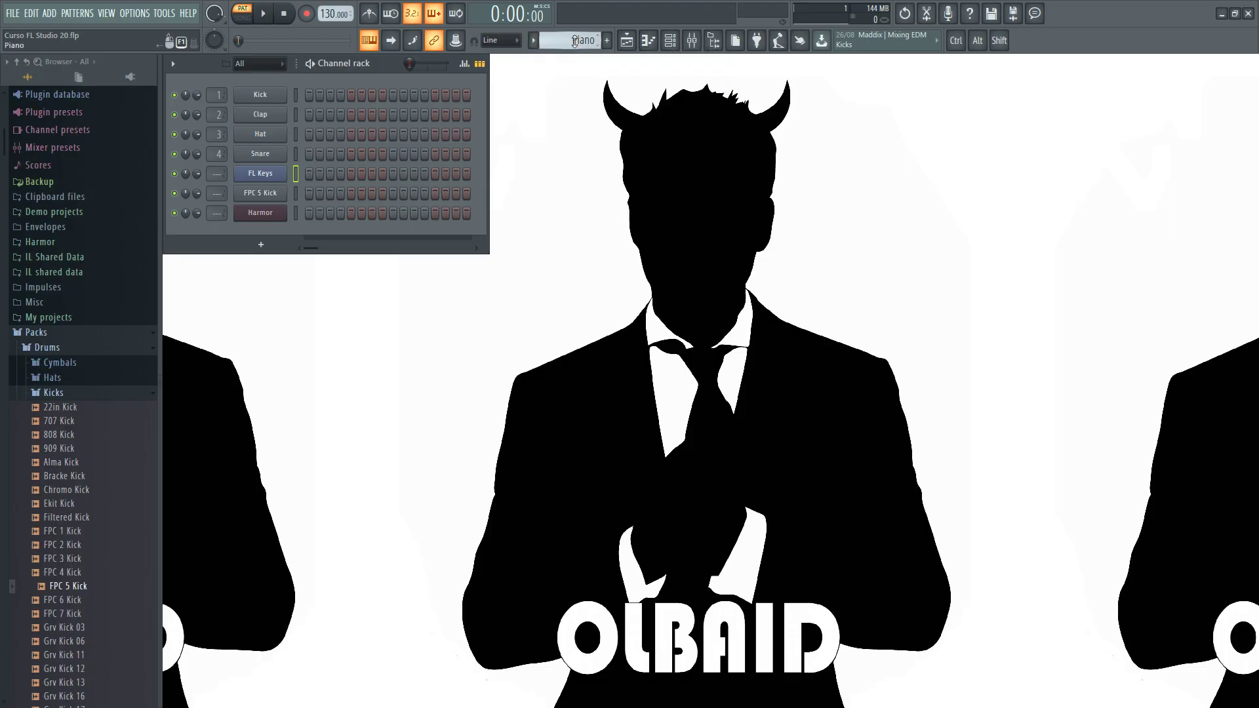
{"action": "left_click", "coordinate": [576, 41]}
{"action": "left_click", "coordinate": [572, 41]}
{"action": "left_click", "coordinate": [579, 40]}
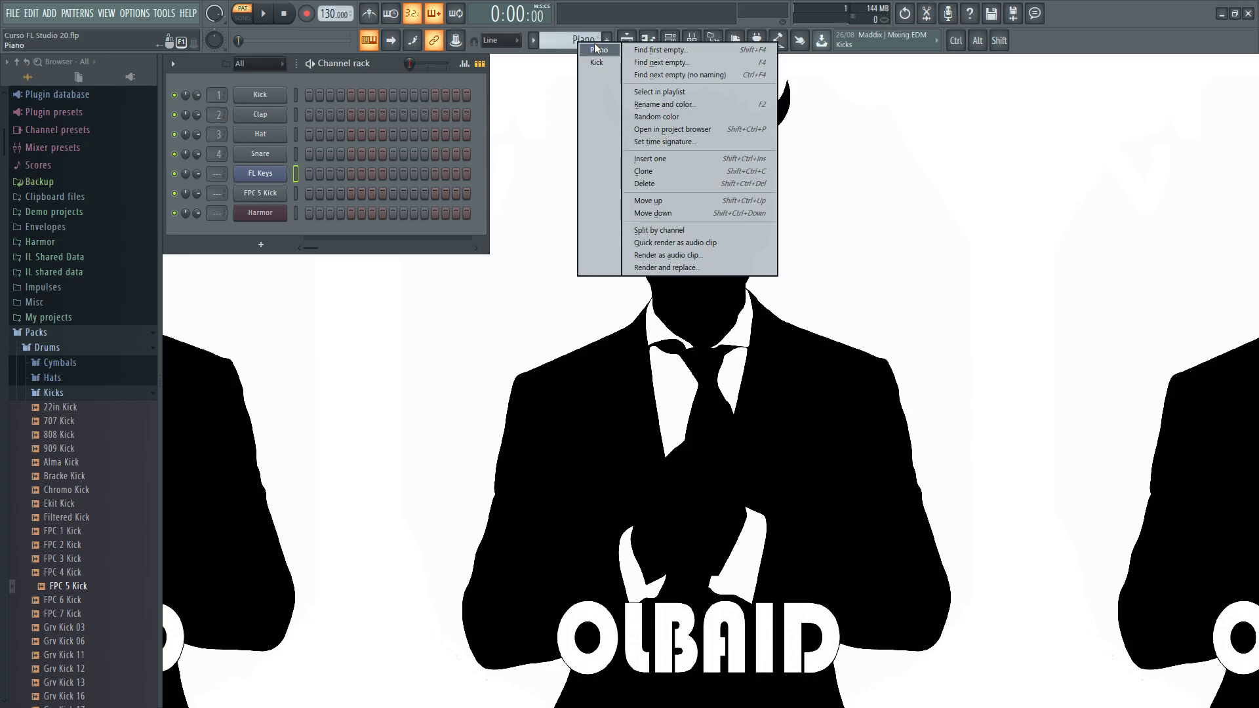
{"action": "left_click", "coordinate": [687, 104]}
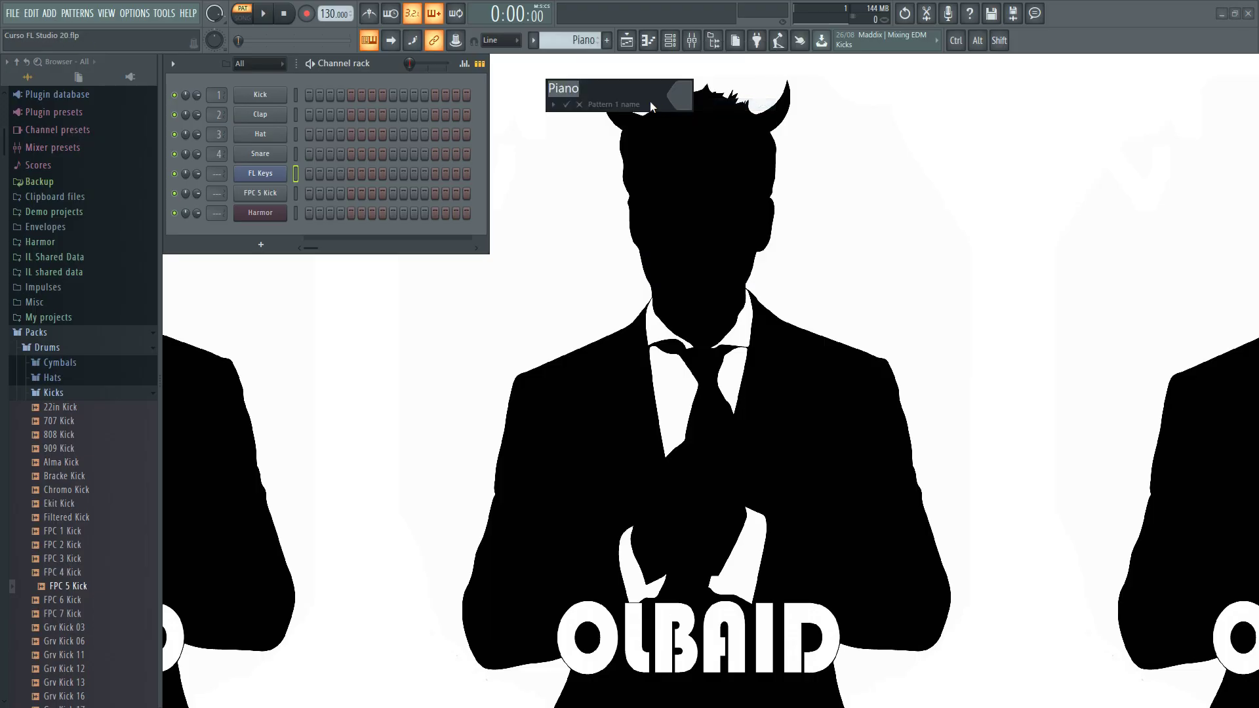
{"action": "type", "text": "Piano Acusti"}
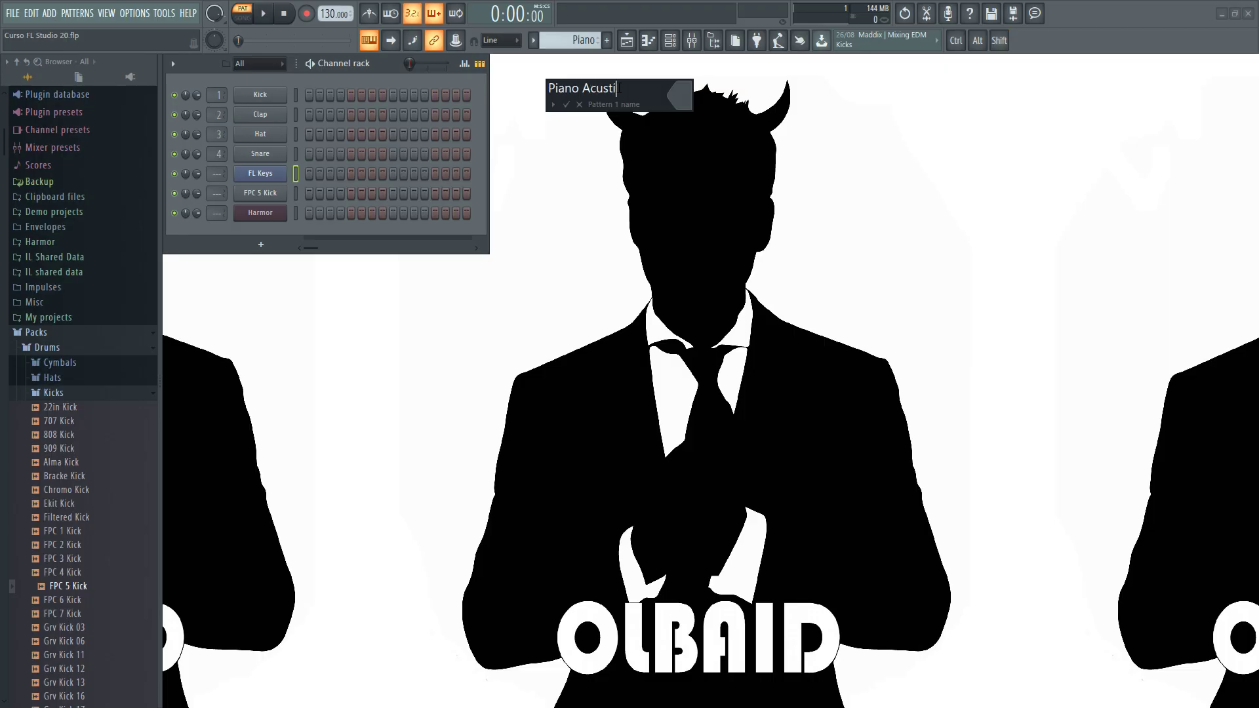
{"action": "type", "text": "co"}
{"action": "left_click", "coordinate": [675, 100]}
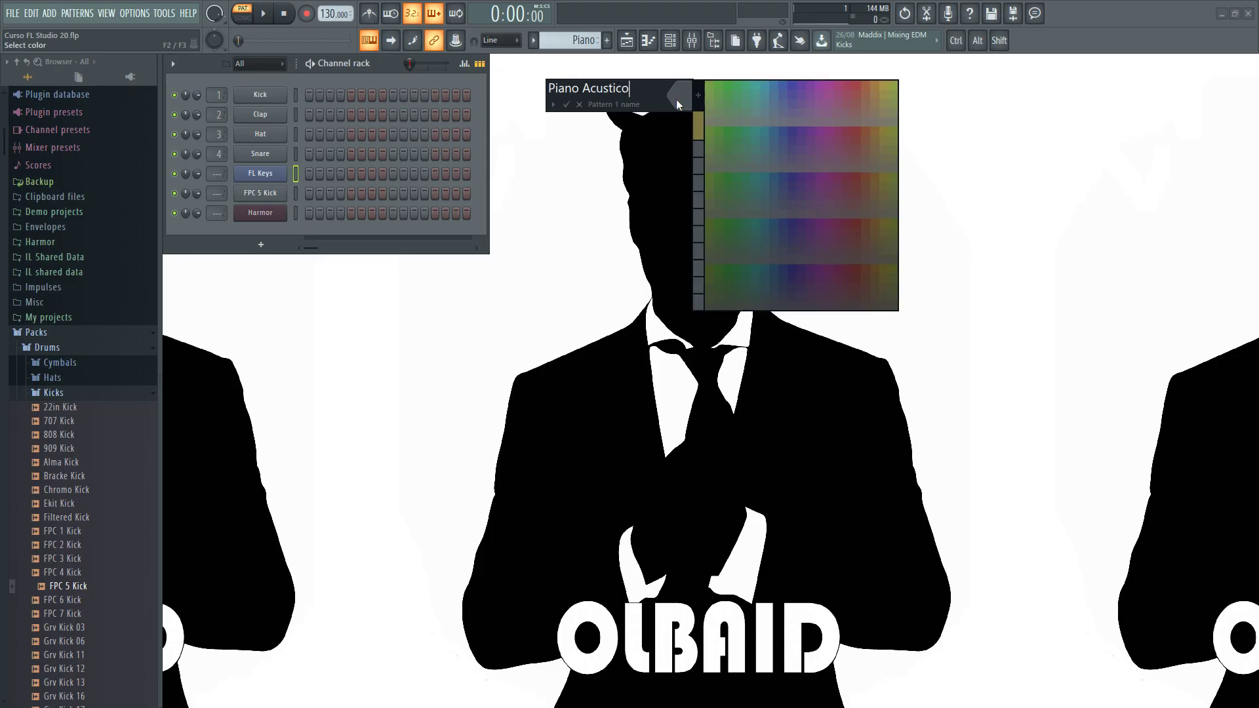
{"action": "left_click", "coordinate": [796, 88]}
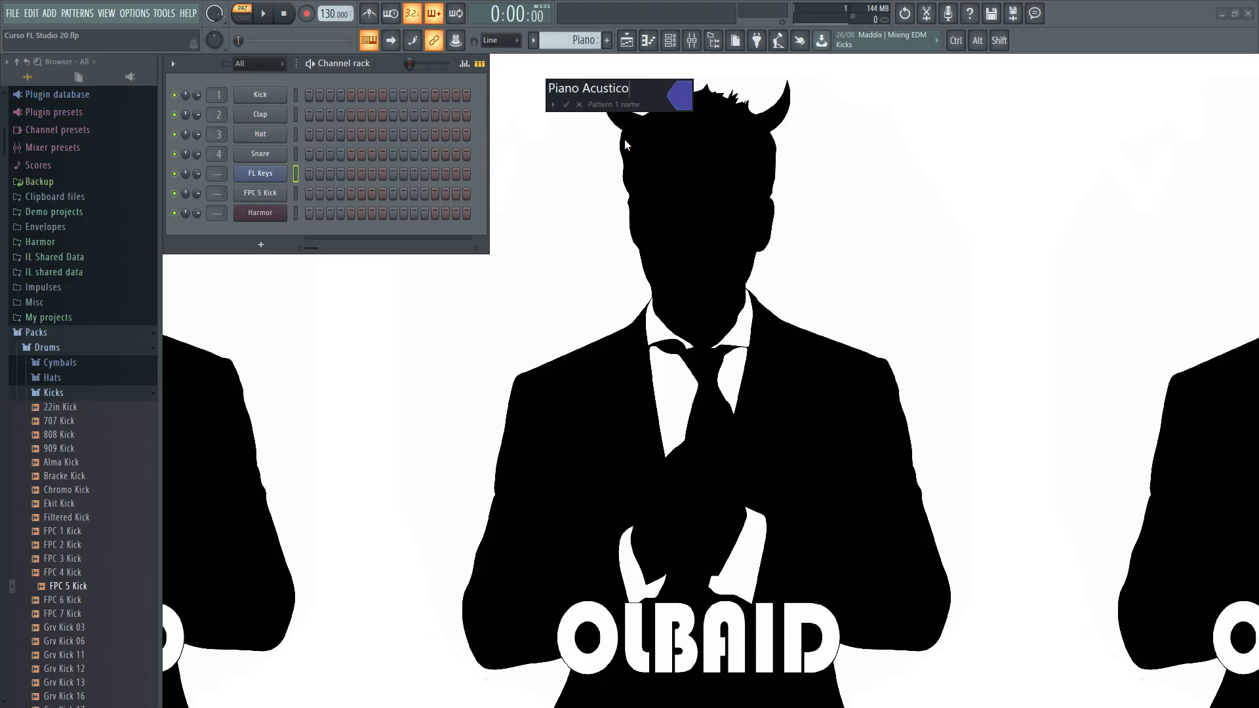
Apply the Piano name preset to the current pattern and select that pattern in the playlist
{"action": "left_click", "coordinate": [553, 104]}
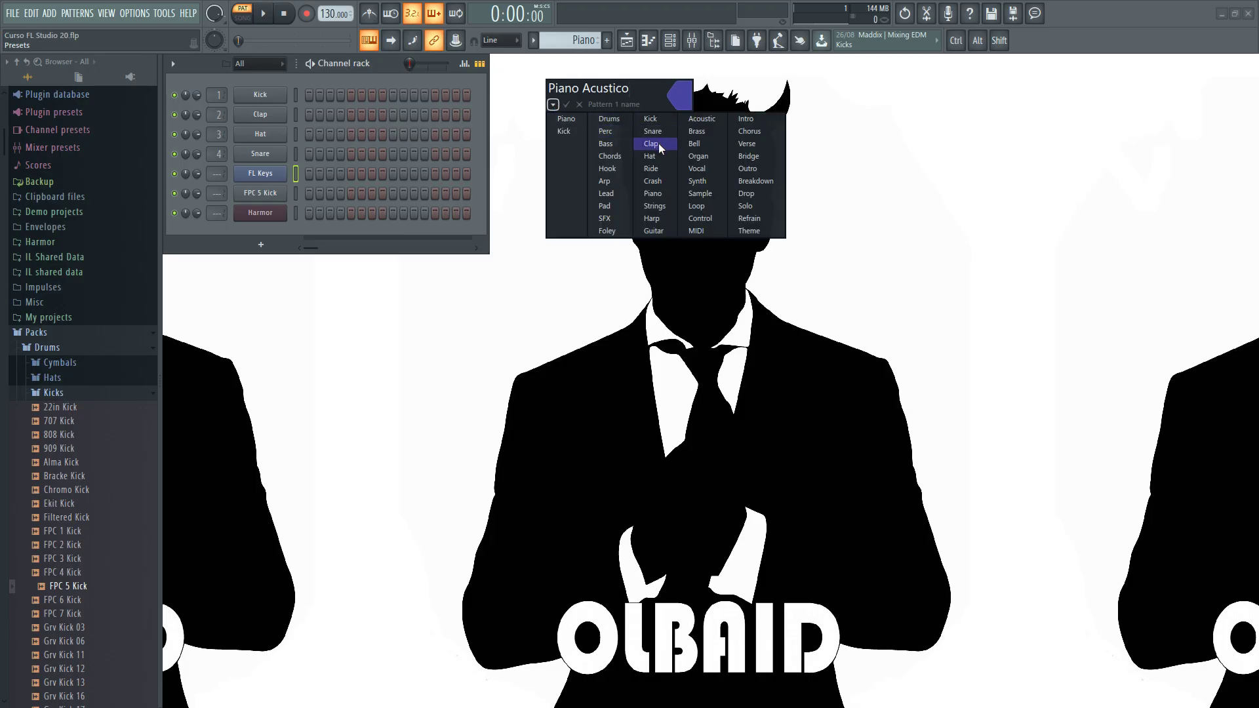
{"action": "left_click", "coordinate": [667, 194]}
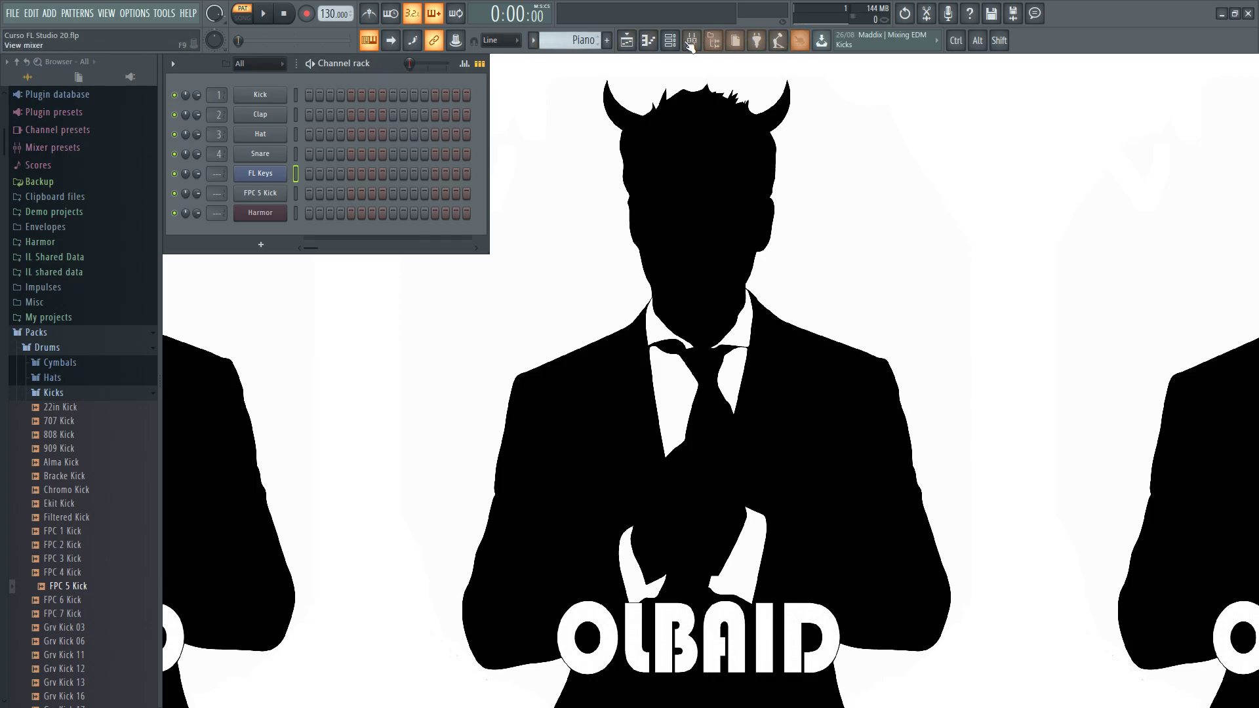
{"action": "left_click", "coordinate": [628, 42]}
{"action": "left_click", "coordinate": [236, 151]}
{"action": "left_click", "coordinate": [245, 141]}
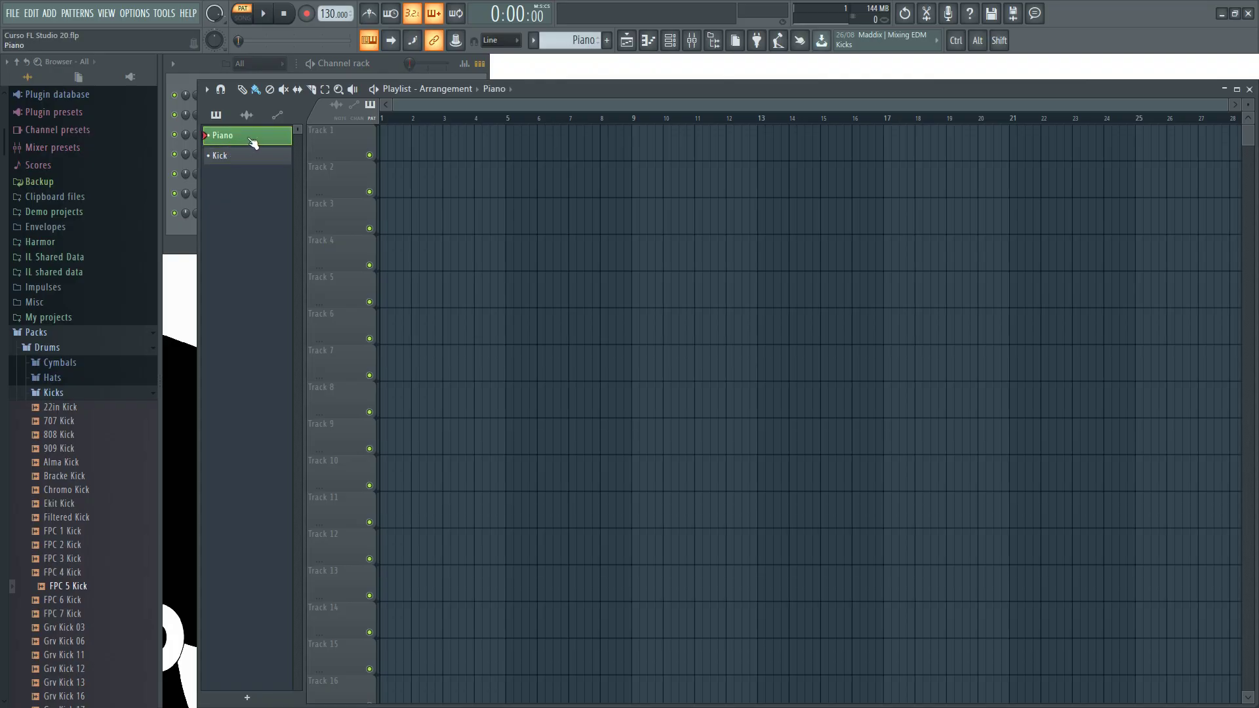
Open the FL Keys instrument from the channel rack and audition two notes on its keyboard
{"action": "left_click", "coordinate": [392, 61]}
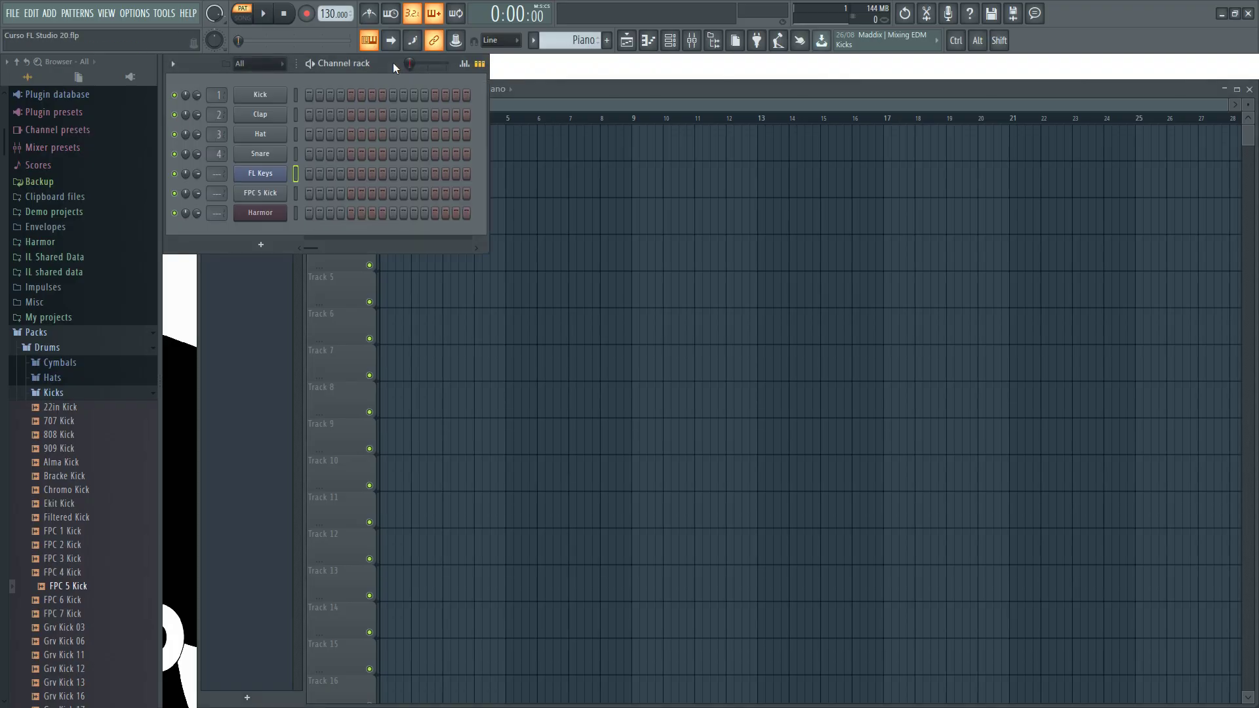
{"action": "left_click", "coordinate": [262, 175]}
{"action": "left_click", "coordinate": [544, 403]}
{"action": "left_click", "coordinate": [609, 400]}
Open the piano roll of the FL Keys channel for the Piano pattern
{"action": "right_click", "coordinate": [266, 175]}
{"action": "left_click", "coordinate": [317, 173]}
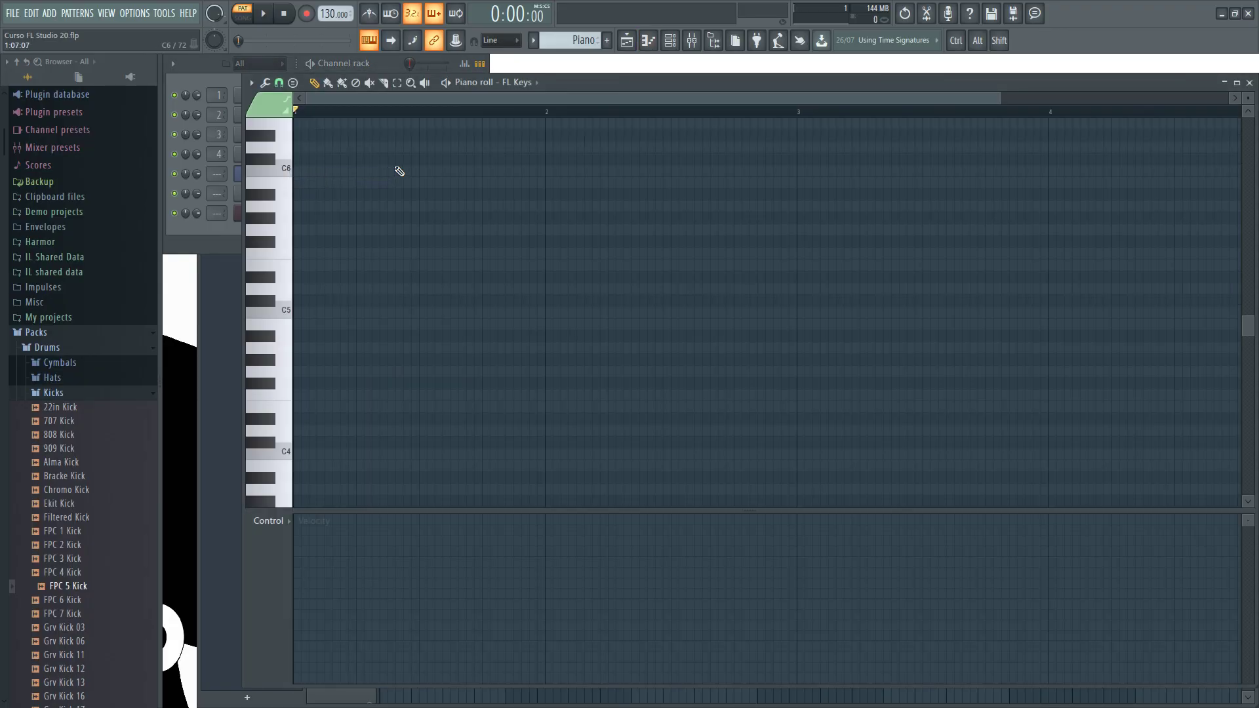
{"action": "left_click", "coordinate": [1251, 83]}
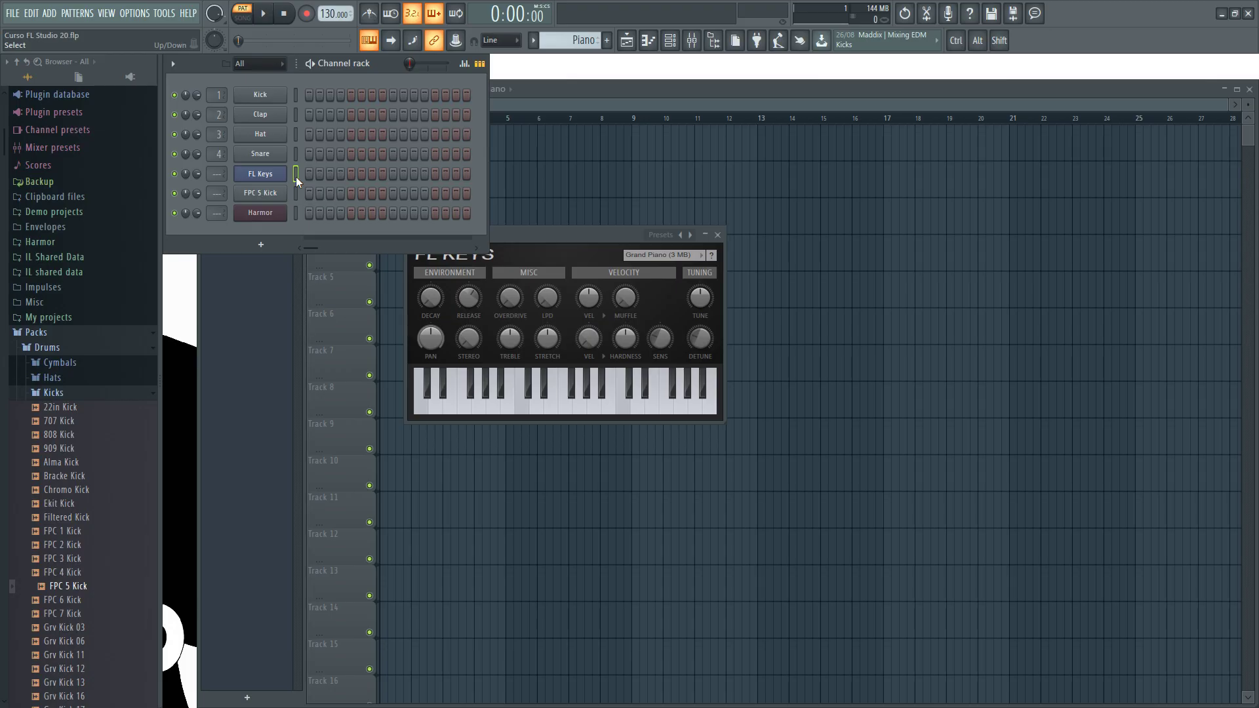
{"action": "left_click", "coordinate": [649, 41]}
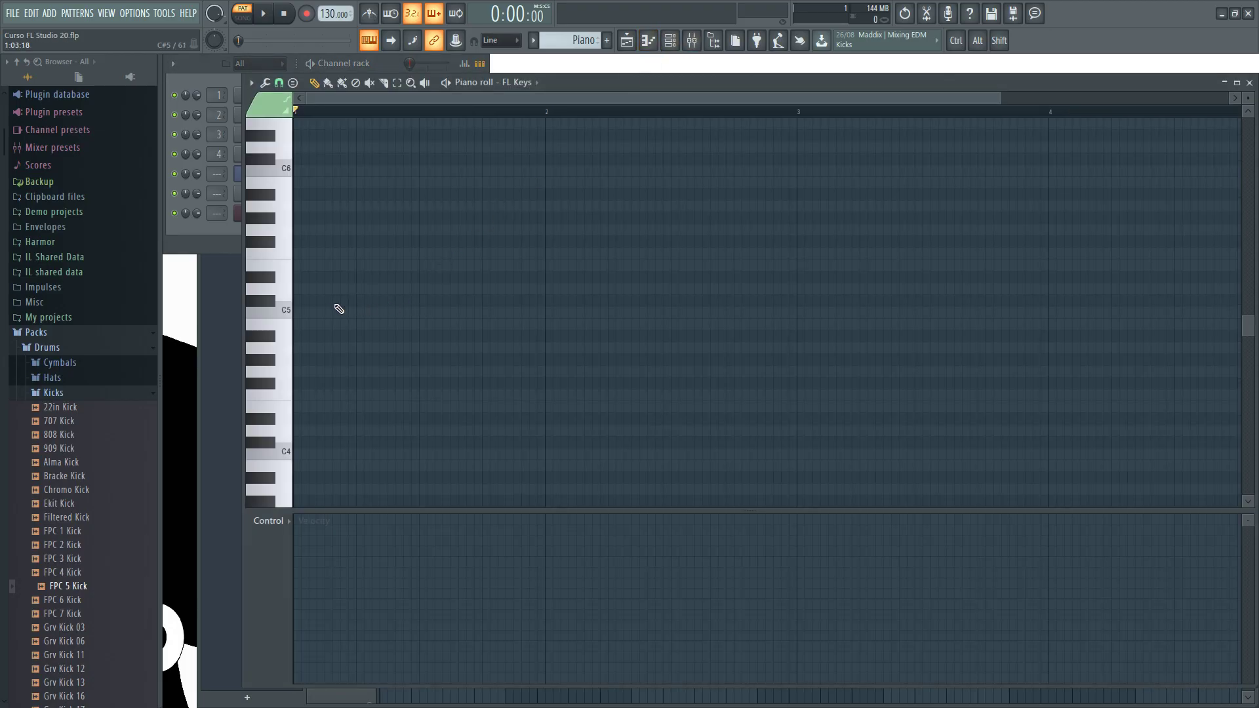
Draw a one-bar chord of C5, E5, G5 and B5 at the start of bar 1 in the FL Keys piano roll
{"action": "left_click", "coordinate": [287, 278]}
{"action": "left_click", "coordinate": [311, 314]}
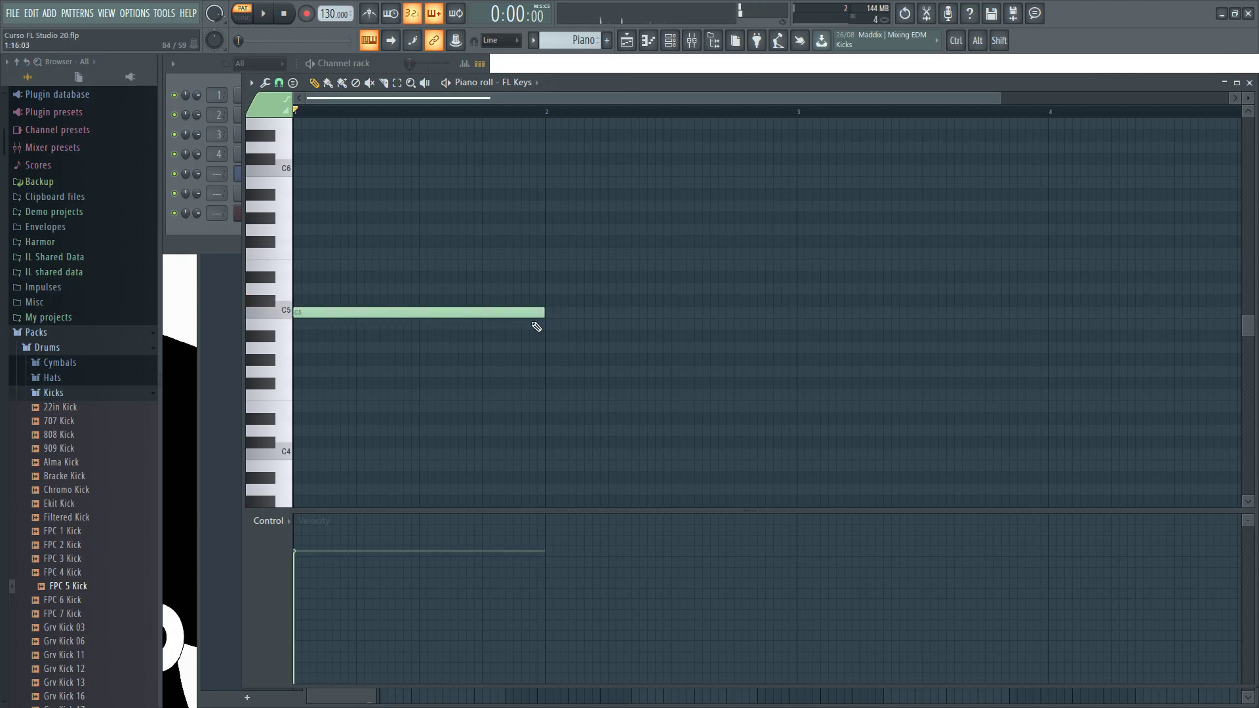
{"action": "mouse_move", "coordinate": [543, 313]}
{"action": "left_mouse_down"}
{"action": "mouse_move", "coordinate": [422, 326]}
{"action": "mouse_move", "coordinate": [543, 321]}
{"action": "mouse_move", "coordinate": [525, 336]}
{"action": "mouse_move", "coordinate": [542, 336]}
{"action": "mouse_move", "coordinate": [443, 332]}
{"action": "mouse_move", "coordinate": [539, 333]}
{"action": "left_mouse_up"}
{"action": "left_click_drag", "start_coordinate": [304, 269], "coordinate": [265, 267]}
{"action": "left_click_drag", "start_coordinate": [319, 230], "coordinate": [285, 226]}
{"action": "left_click_drag", "start_coordinate": [299, 183], "coordinate": [269, 181]}
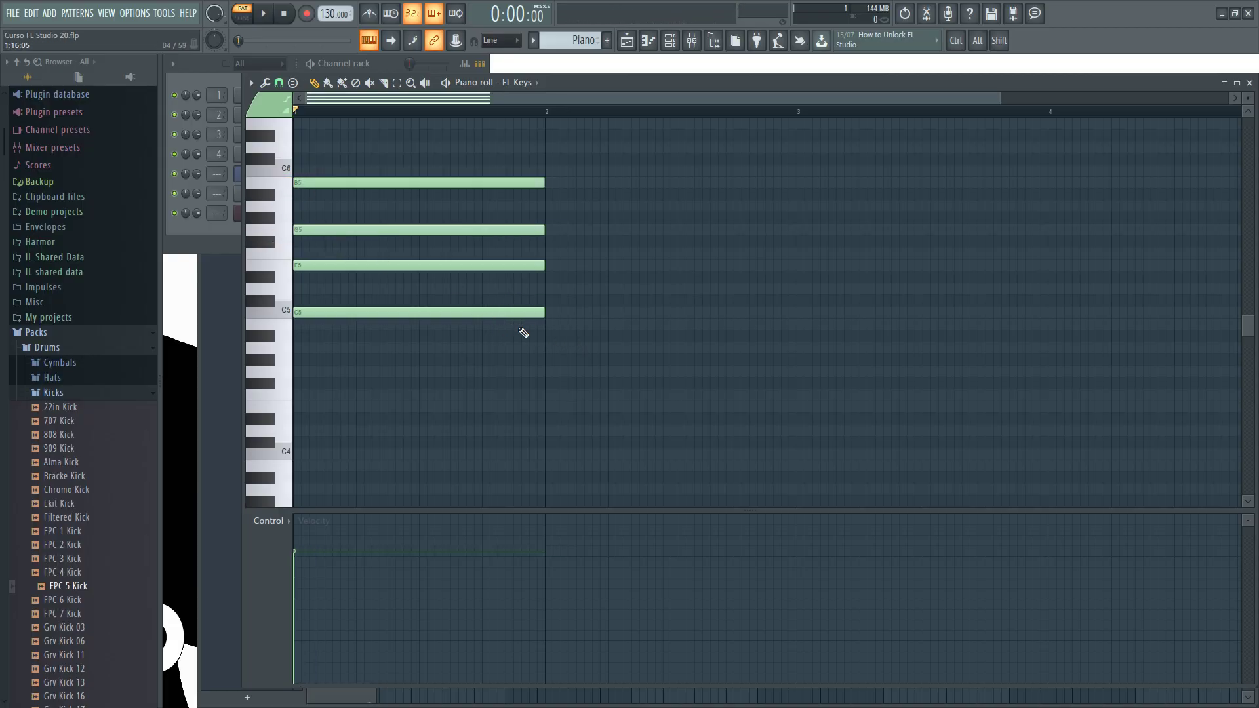
Copy the whole FL Keys chord to bar 2, raise the copied B5 note to C6, and close the piano roll
{"action": "left_click_drag", "start_coordinate": [620, 373], "coordinate": [301, 153]}
{"action": "key", "text": "ctrl"}
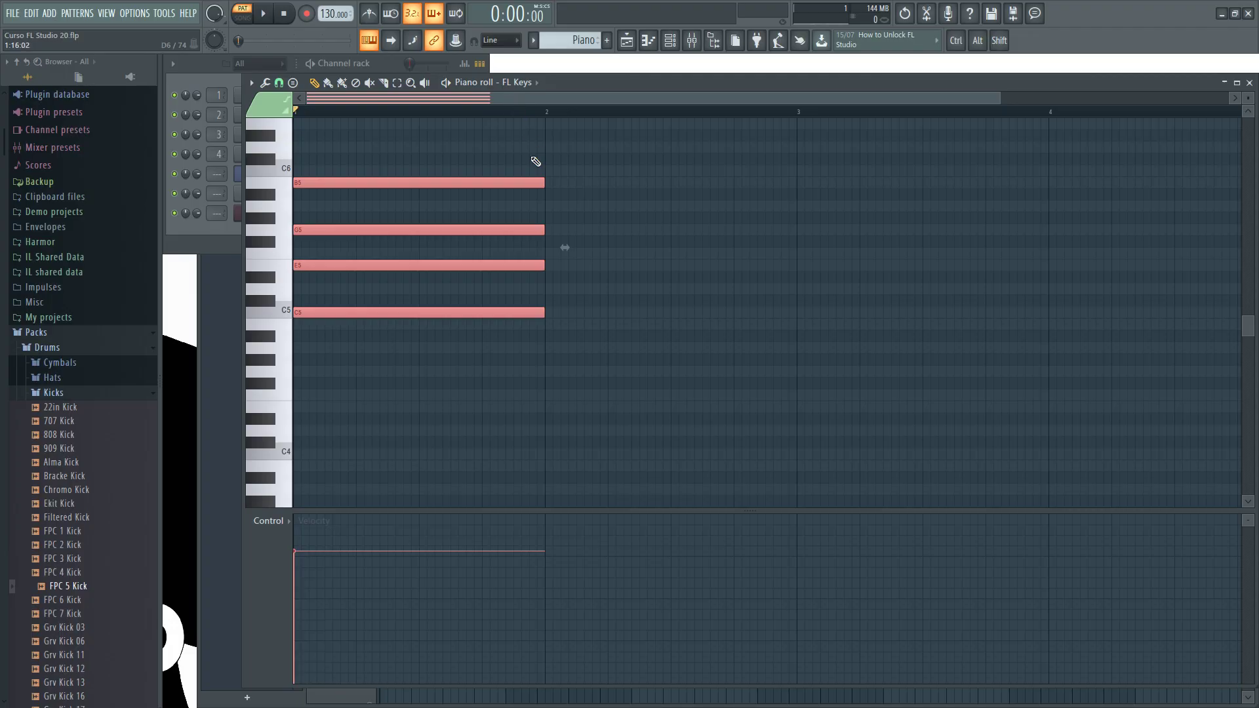
{"action": "left_click_drag", "start_coordinate": [524, 179], "coordinate": [540, 180]}
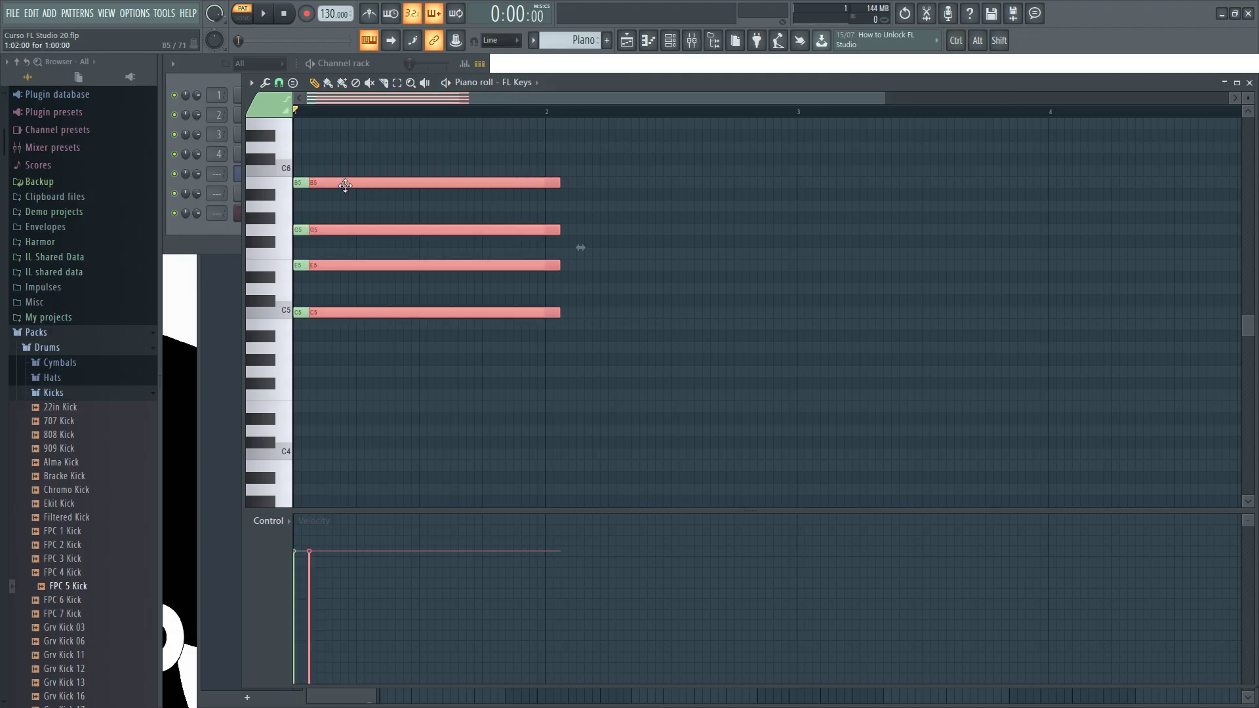
{"action": "left_click_drag", "start_coordinate": [322, 183], "coordinate": [568, 169]}
{"action": "left_click", "coordinate": [564, 206]}
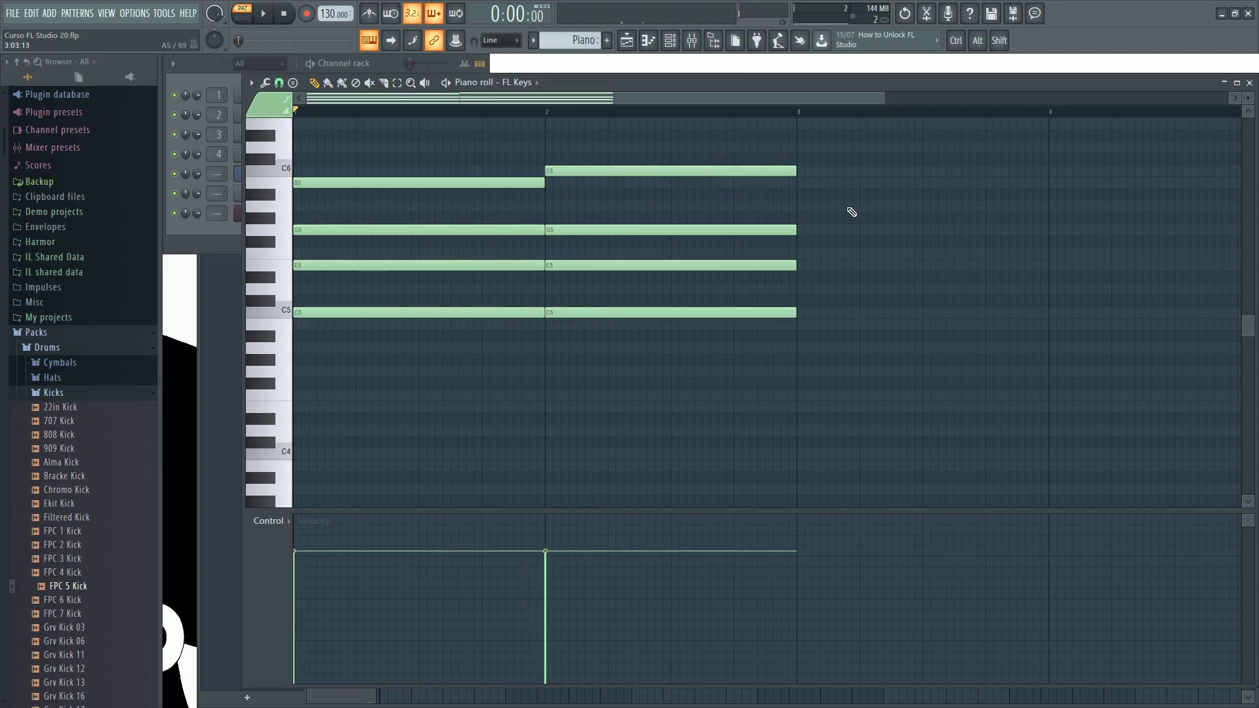
{"action": "left_click", "coordinate": [1250, 83]}
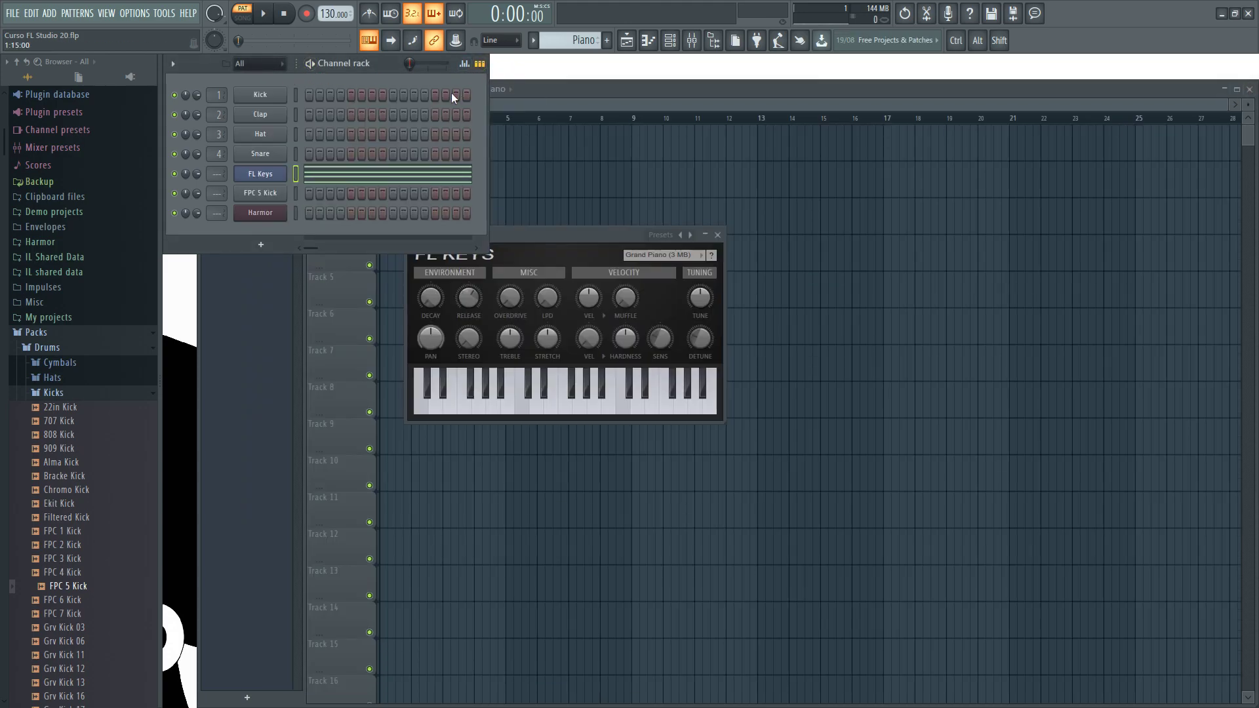
Switch to the Kick pattern and rename it Kick basica
{"action": "left_click_drag", "start_coordinate": [578, 42], "coordinate": [580, 48]}
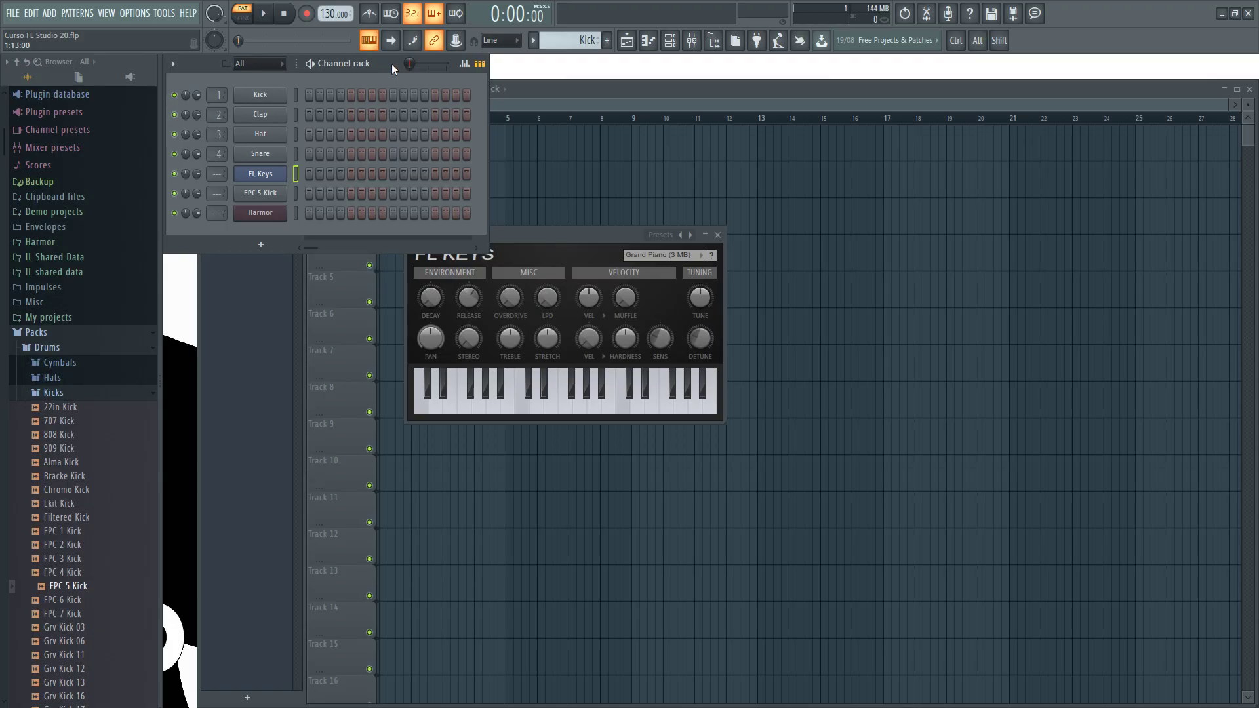
{"action": "key", "text": "F2"}
{"action": "key", "text": "Right"}
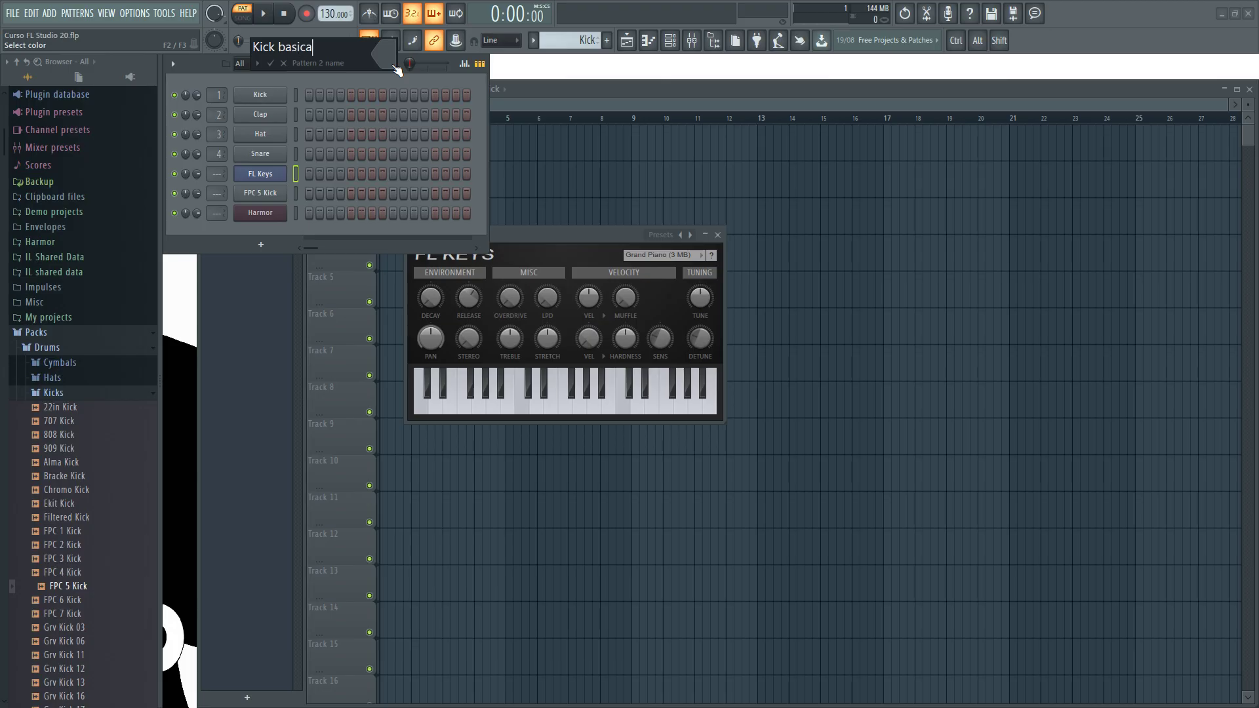
{"action": "key", "text": "Return"}
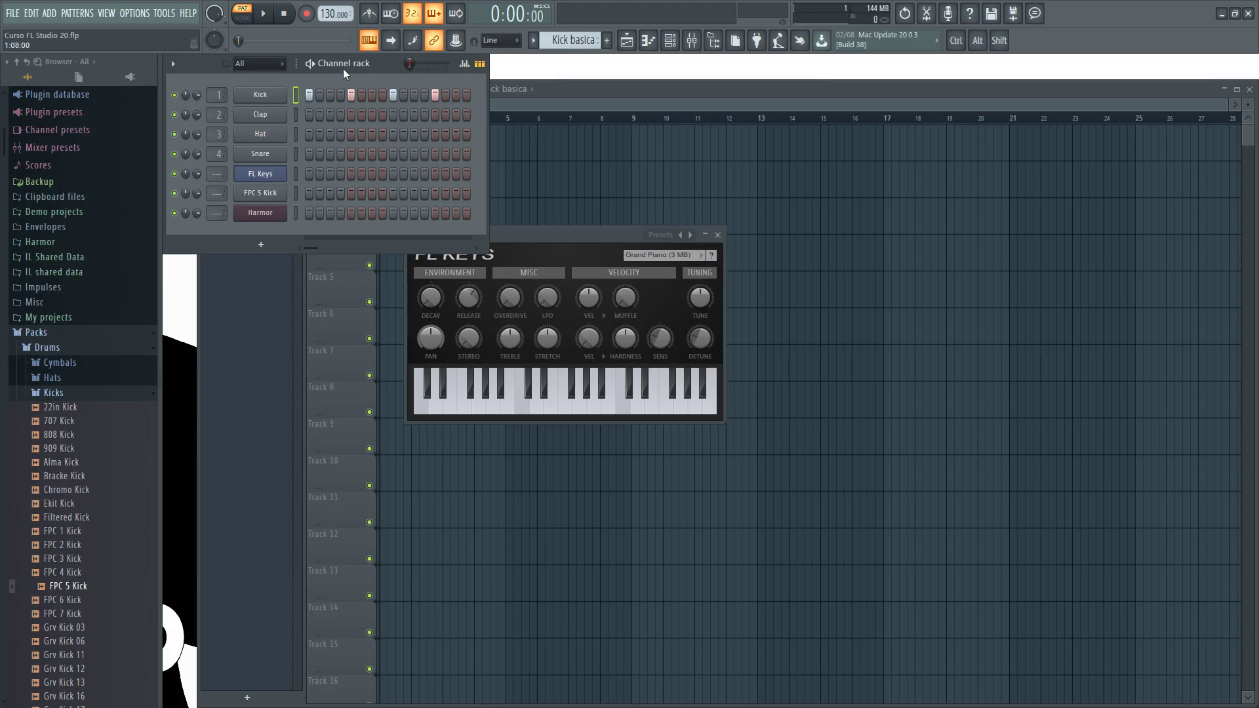
Play back the Kick basica pattern and the Piano pattern one after the other in pattern mode, stopping after each
{"action": "left_click", "coordinate": [250, 12]}
{"action": "left_click", "coordinate": [250, 13]}
{"action": "left_click", "coordinate": [265, 15]}
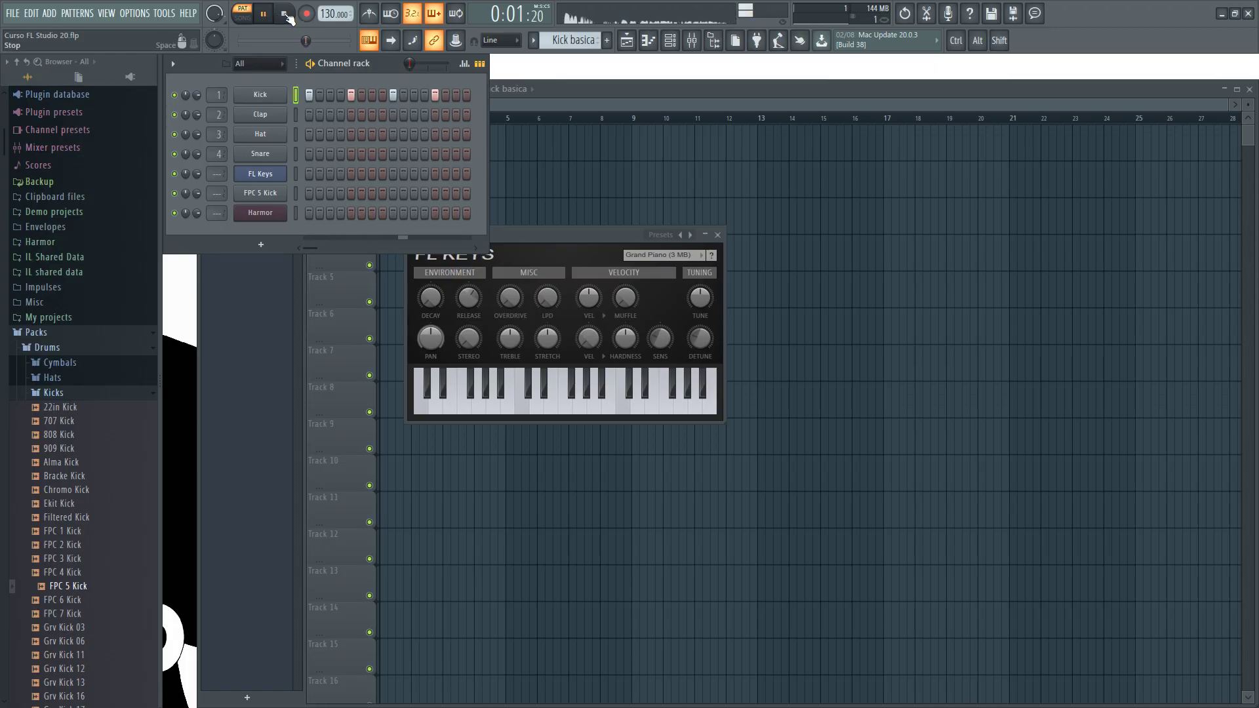
{"action": "left_click", "coordinate": [286, 14]}
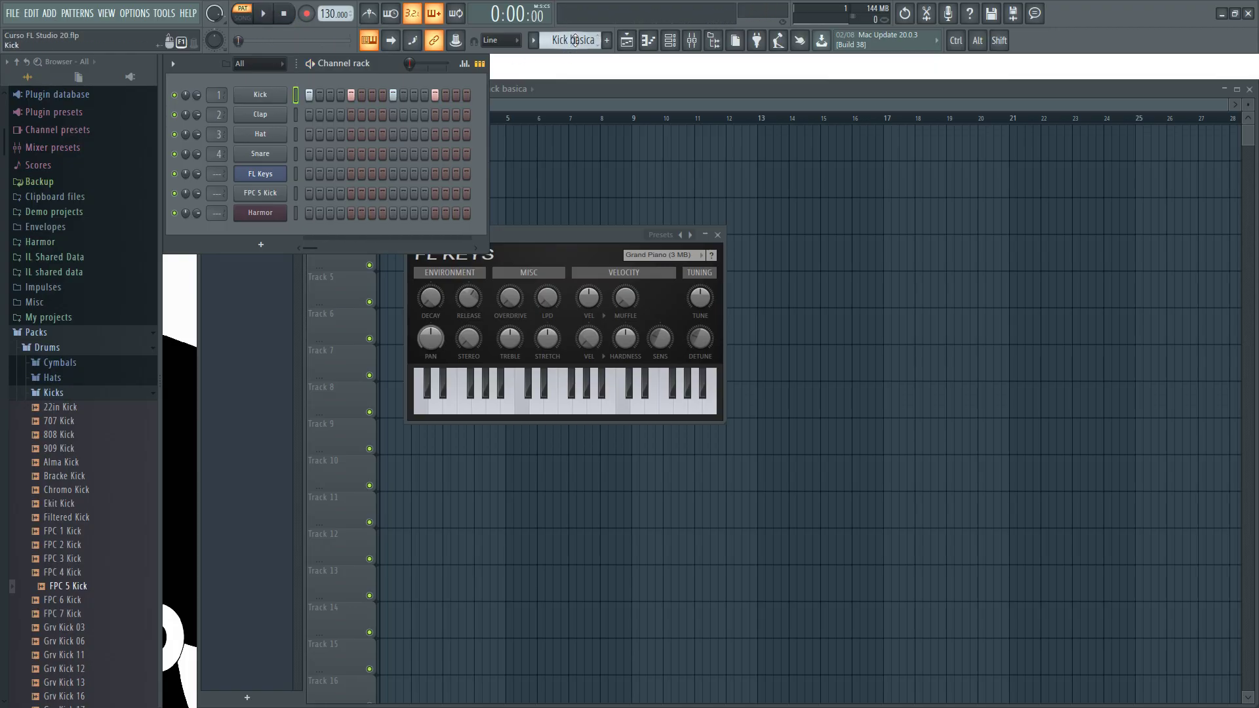
{"action": "scroll", "coordinate": [574, 40], "scroll_direction": "down", "scroll_amount": 1}
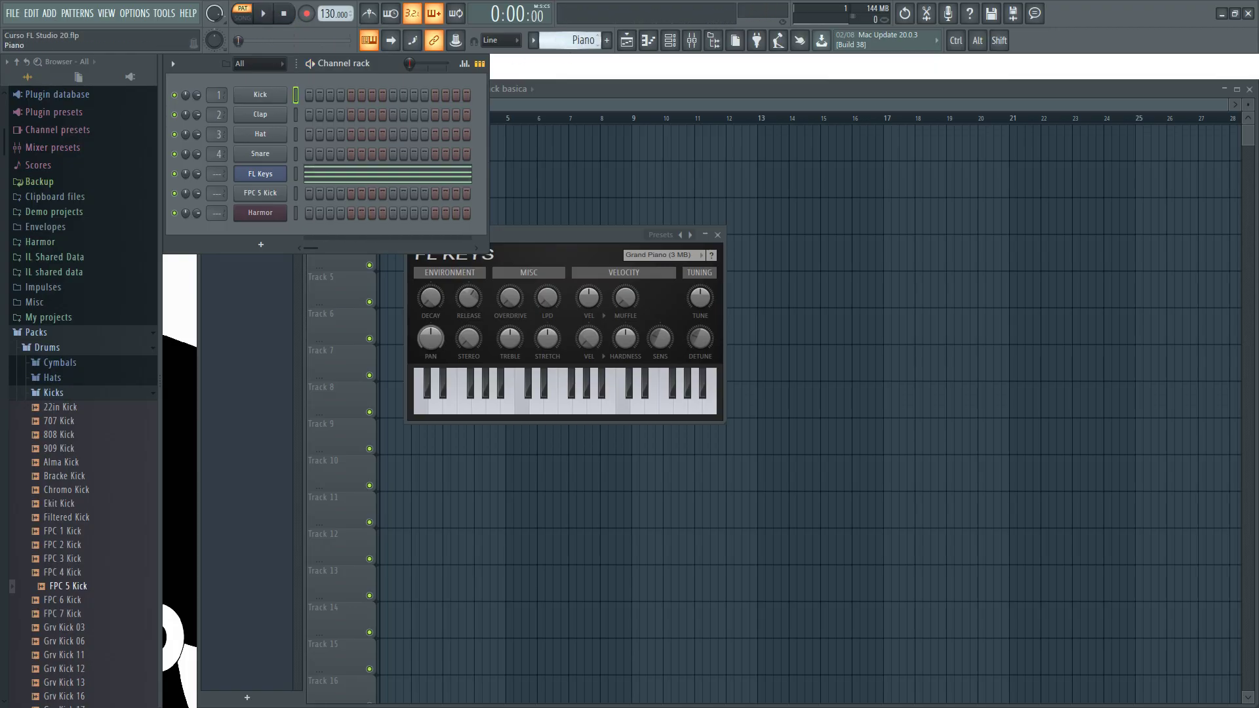
{"action": "left_click", "coordinate": [264, 14]}
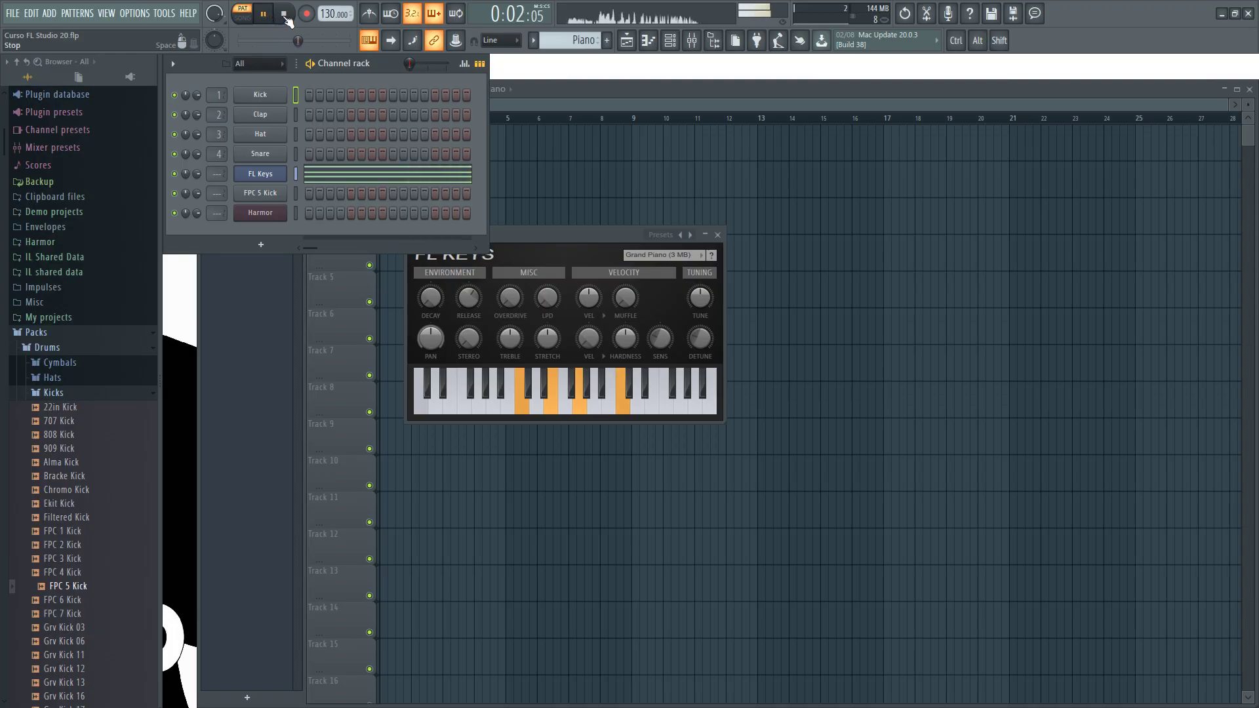
{"action": "left_click", "coordinate": [285, 16]}
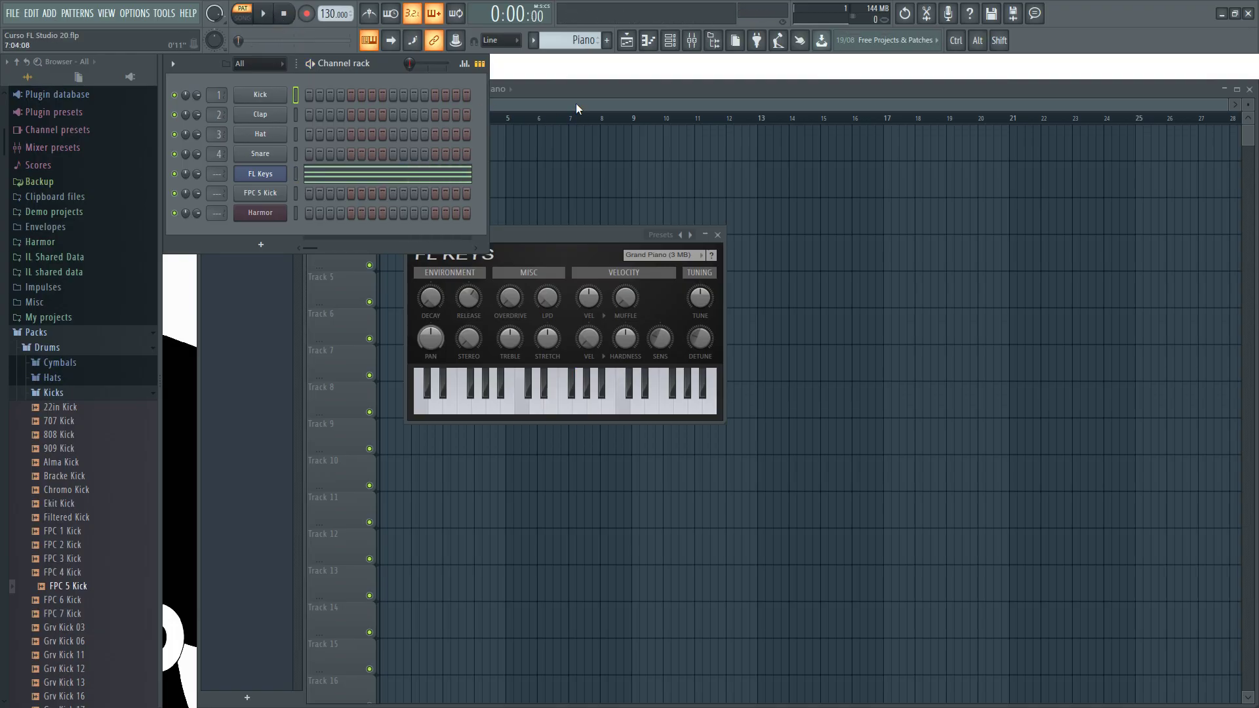
Bring the playlist to the front
{"action": "left_click", "coordinate": [626, 41]}
{"action": "left_click", "coordinate": [626, 41]}
{"action": "left_click", "coordinate": [627, 41]}
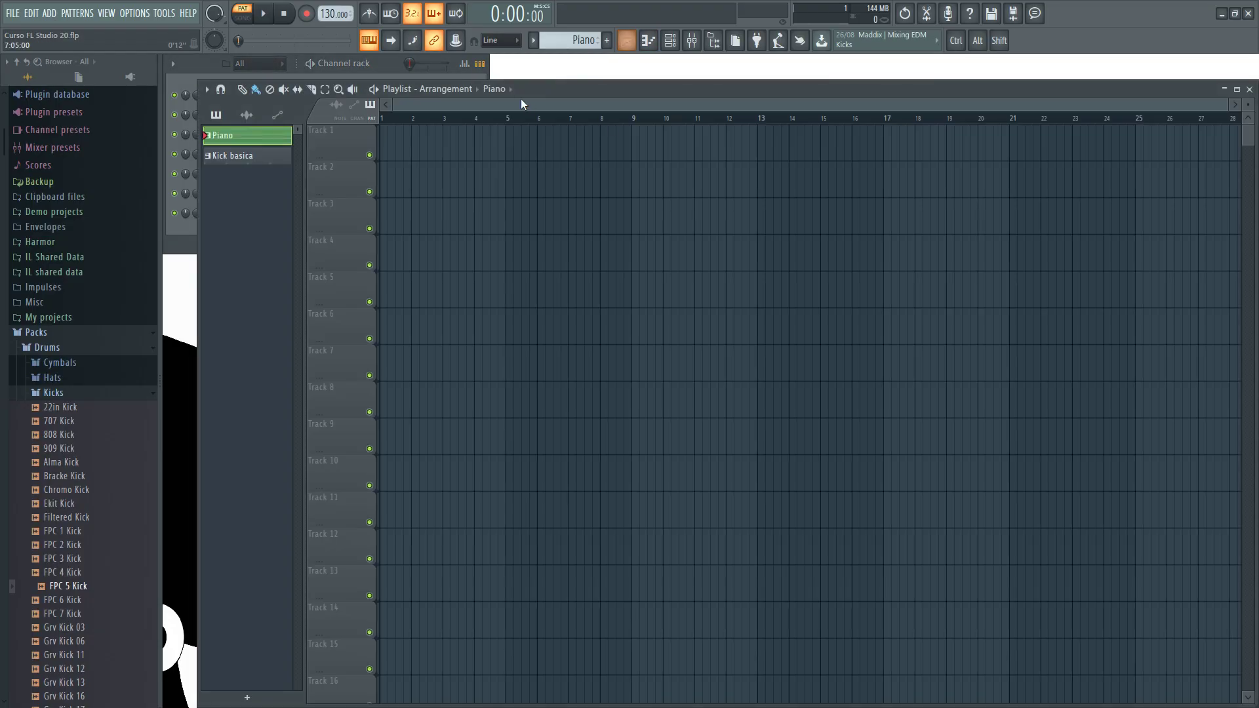
{"action": "left_click", "coordinate": [239, 156]}
{"action": "left_click", "coordinate": [240, 138]}
{"action": "left_click", "coordinate": [239, 156]}
{"action": "left_click", "coordinate": [240, 139]}
{"action": "left_click", "coordinate": [241, 157]}
{"action": "left_click", "coordinate": [265, 136]}
{"action": "left_click", "coordinate": [262, 156]}
Place a Piano clip on Track 2 at bar 7 and a Kick basica clip on Track 3 just before bar 9
{"action": "left_click", "coordinate": [247, 139]}
{"action": "left_click", "coordinate": [577, 188]}
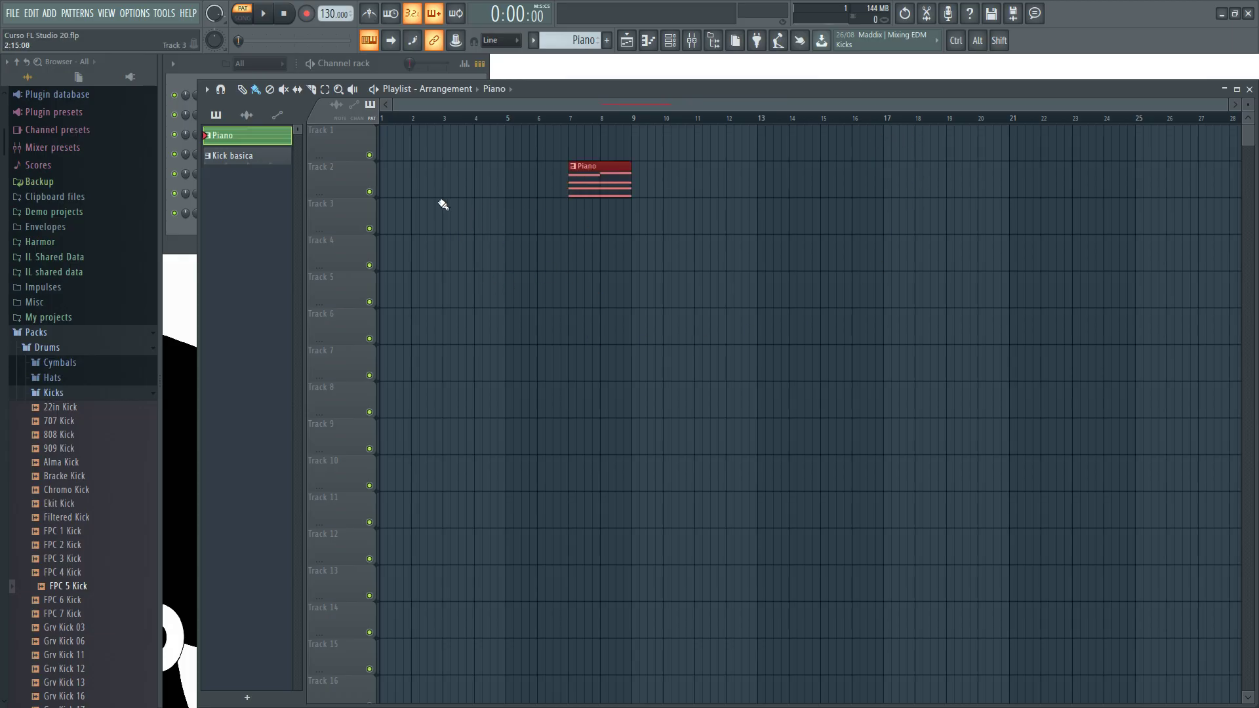
{"action": "left_click", "coordinate": [242, 158]}
{"action": "left_click", "coordinate": [628, 219]}
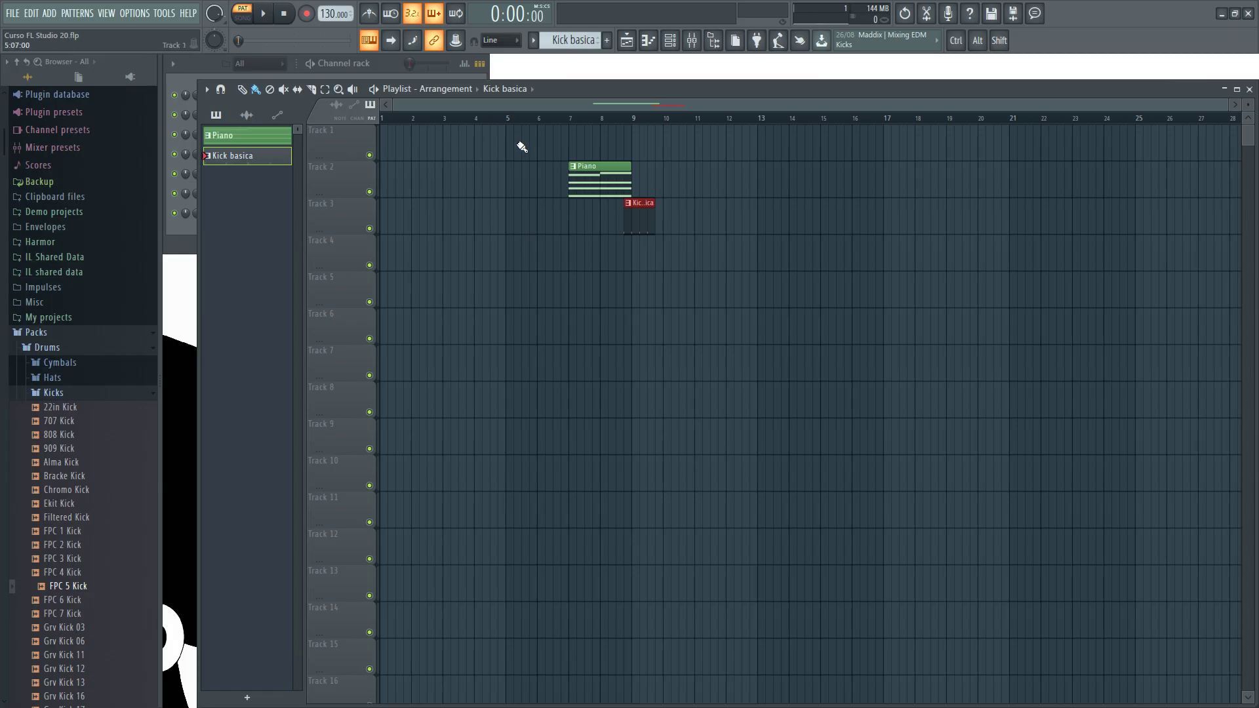
Move the Piano clip to bar 1 on Track 2 and the Kick basica clip to bar 1 on Track 1
{"action": "mouse_move", "coordinate": [514, 149]}
{"action": "left_mouse_down"}
{"action": "mouse_move", "coordinate": [818, 146]}
{"action": "mouse_move", "coordinate": [467, 154]}
{"action": "left_mouse_up"}
{"action": "mouse_move", "coordinate": [651, 155]}
{"action": "left_mouse_down"}
{"action": "mouse_move", "coordinate": [988, 166]}
{"action": "mouse_move", "coordinate": [1033, 149]}
{"action": "mouse_move", "coordinate": [482, 150]}
{"action": "left_mouse_up"}
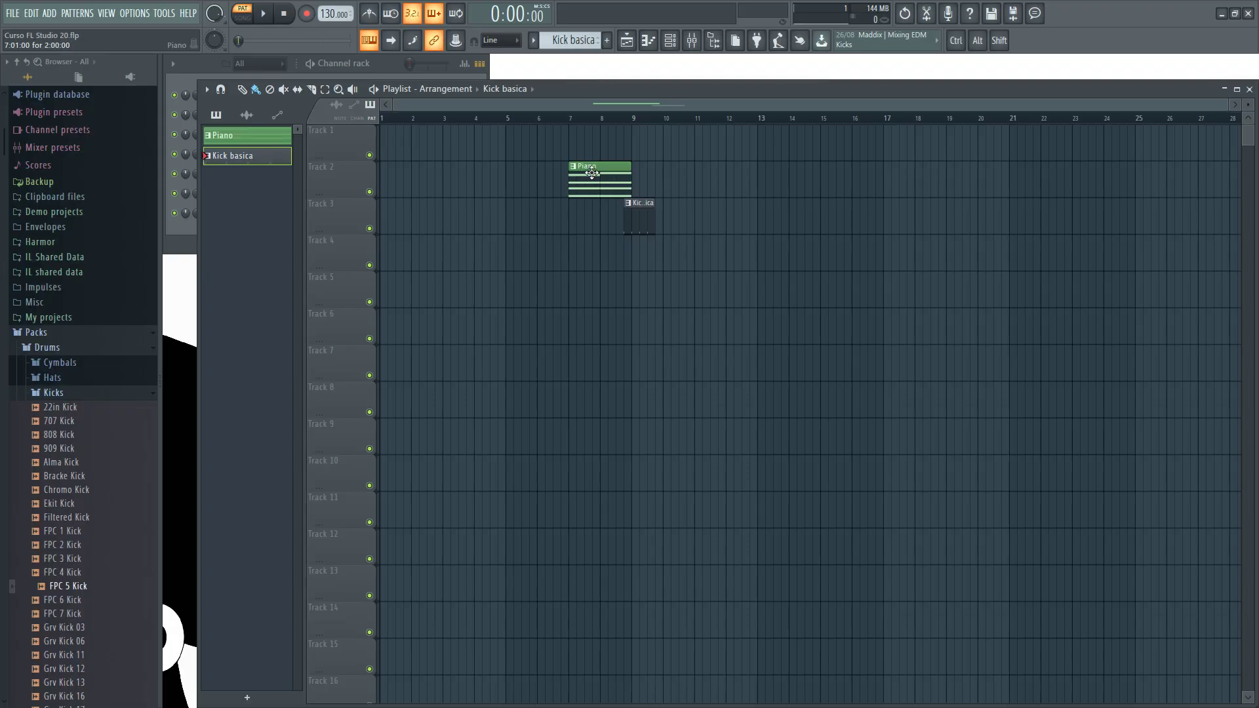
{"action": "left_click_drag", "start_coordinate": [601, 169], "coordinate": [394, 179]}
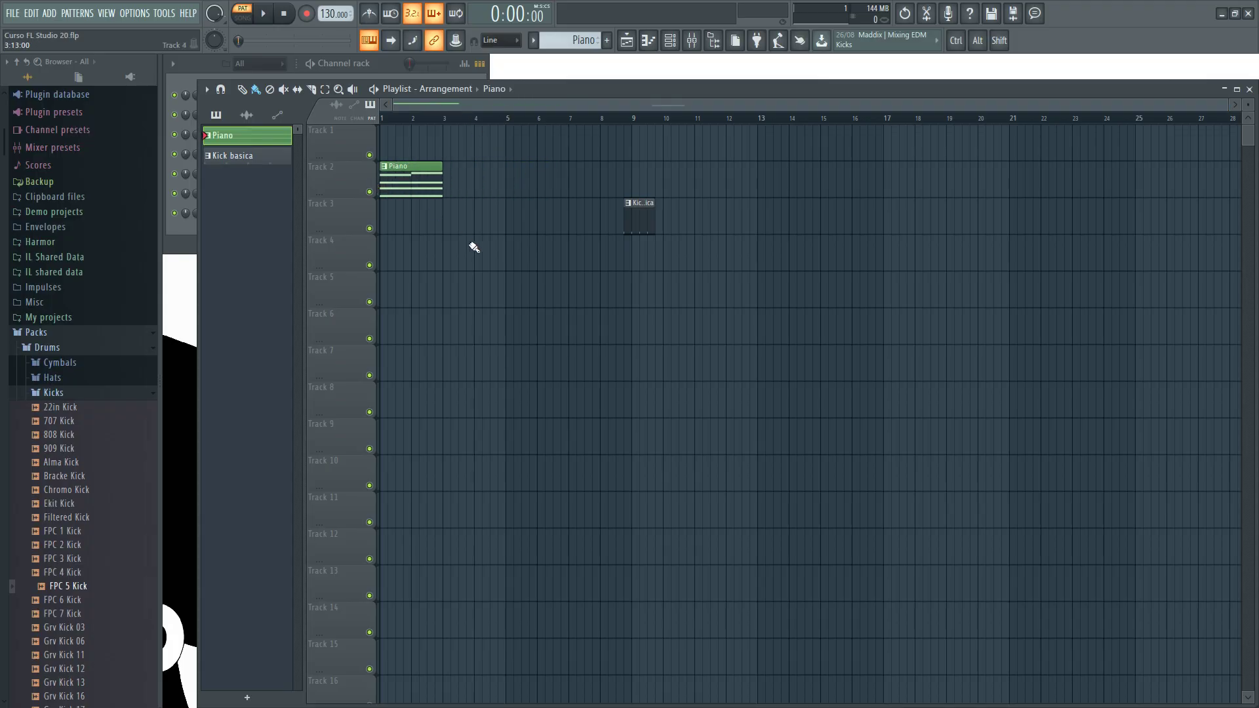
{"action": "left_click_drag", "start_coordinate": [634, 219], "coordinate": [364, 140]}
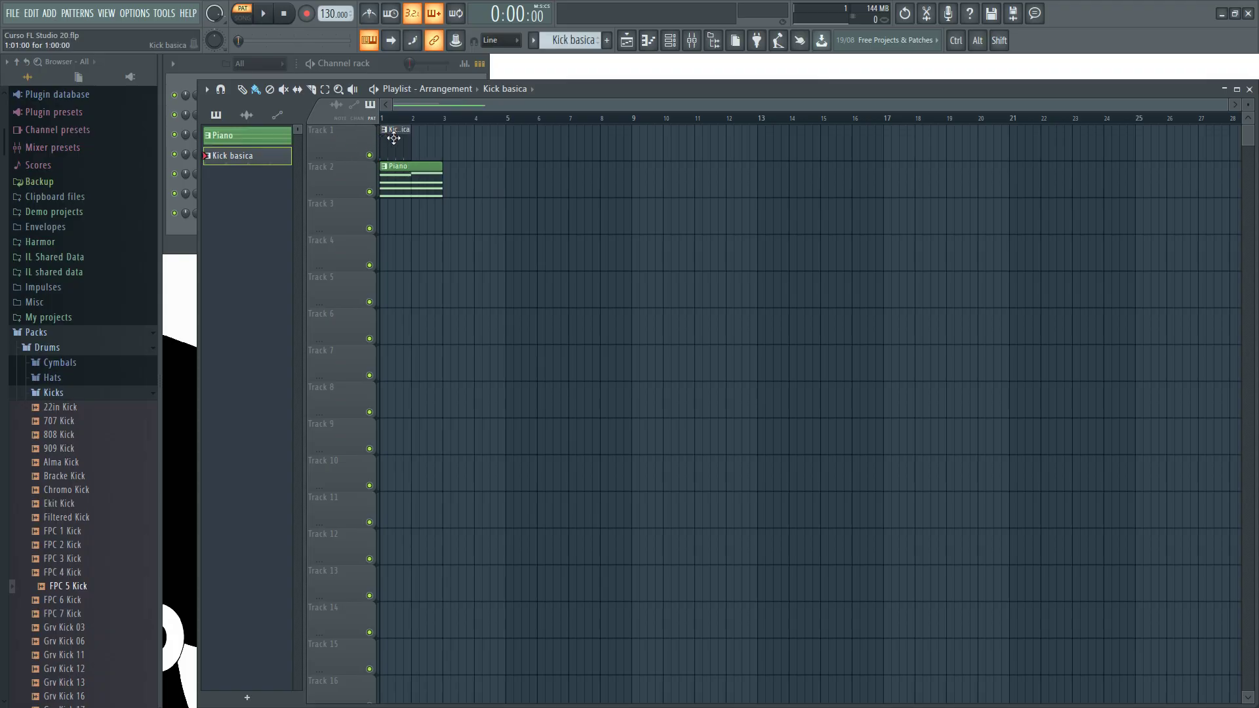
Play the playlist arrangement in song mode several times, stopping it after each playback
{"action": "left_click", "coordinate": [373, 89]}
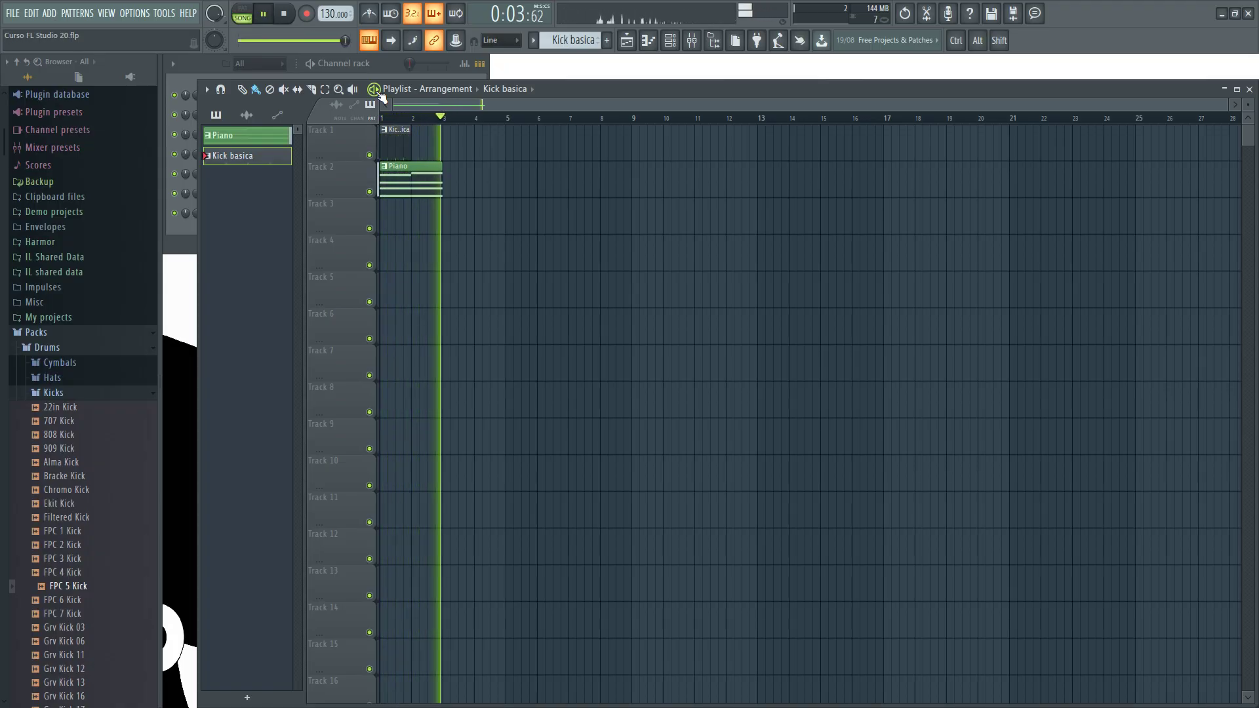
{"action": "left_click", "coordinate": [289, 13]}
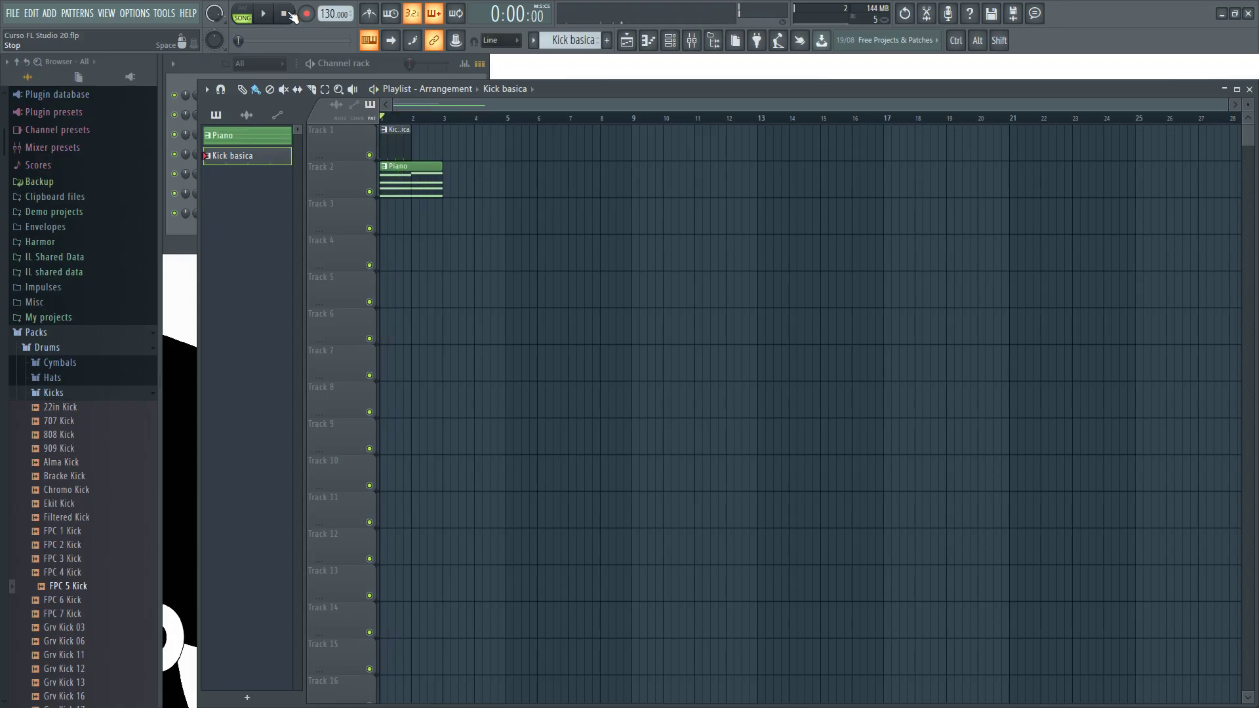
{"action": "left_click", "coordinate": [245, 14]}
{"action": "left_click", "coordinate": [265, 16]}
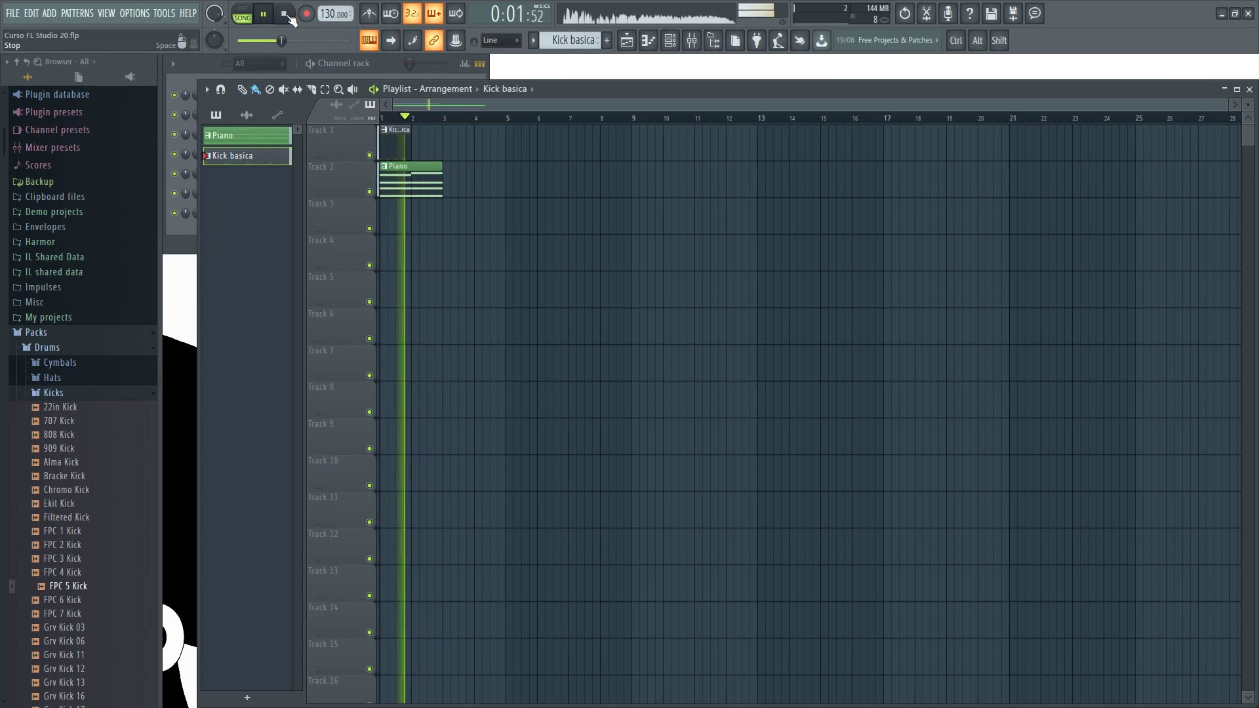
{"action": "left_click", "coordinate": [287, 15]}
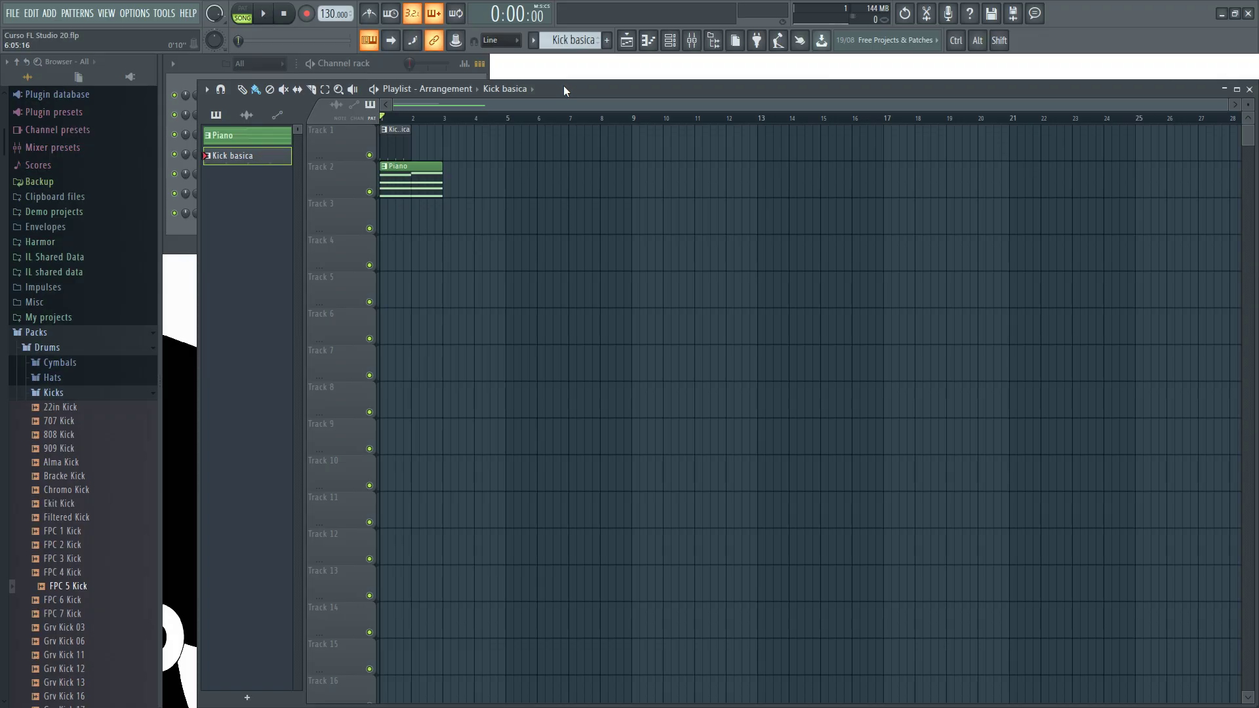
{"action": "key", "text": "space"}
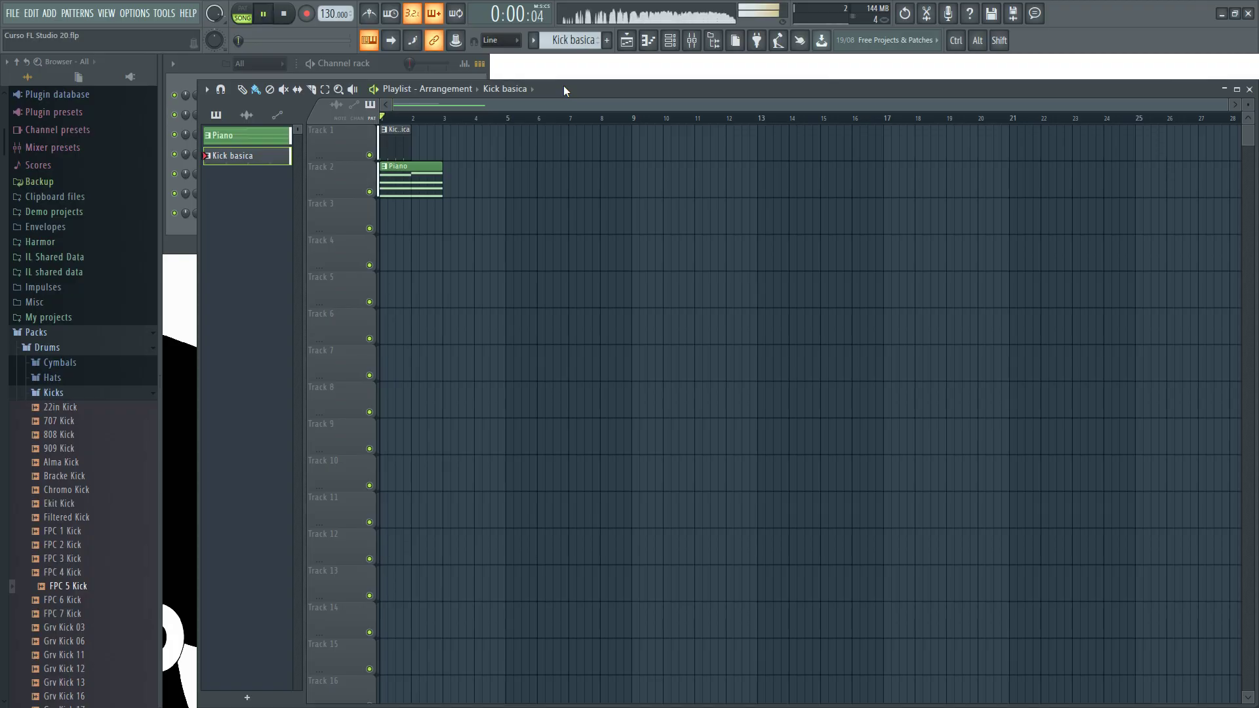
{"action": "key", "text": "space"}
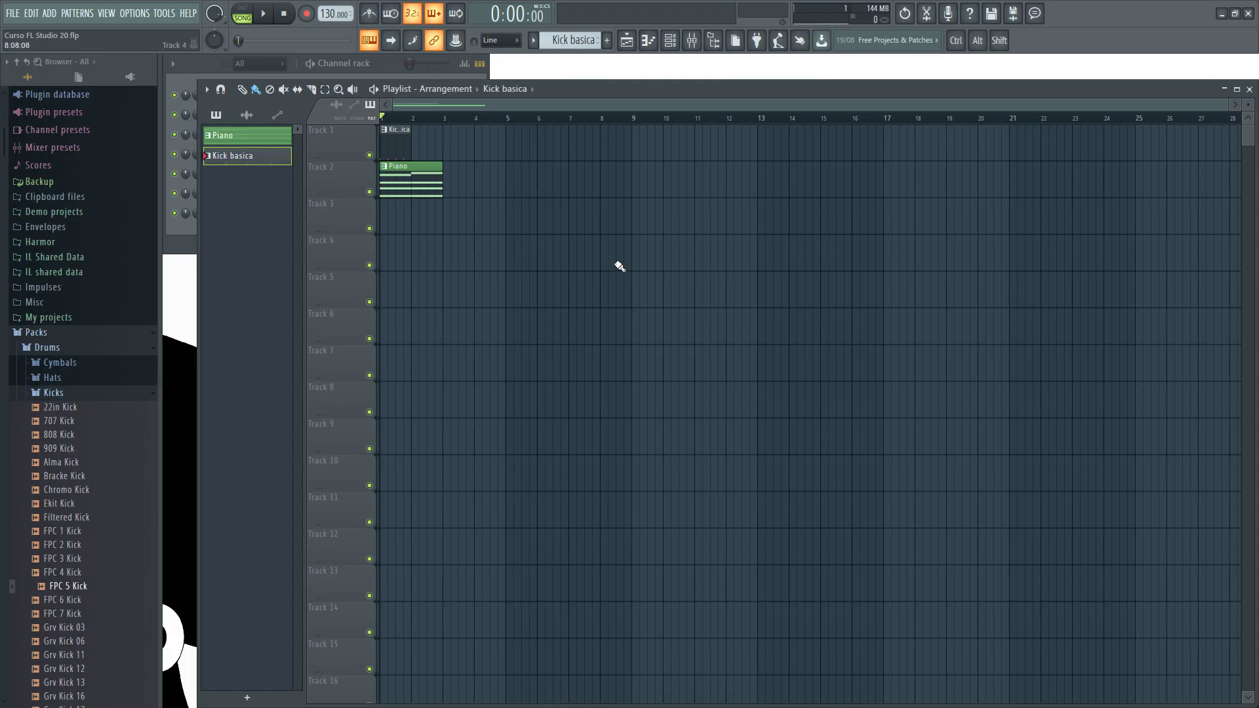
Choose Kick basica as the clip source, and alternate the source by picking the Piano and Kick basica clips in the playlist
{"action": "left_click", "coordinate": [535, 90]}
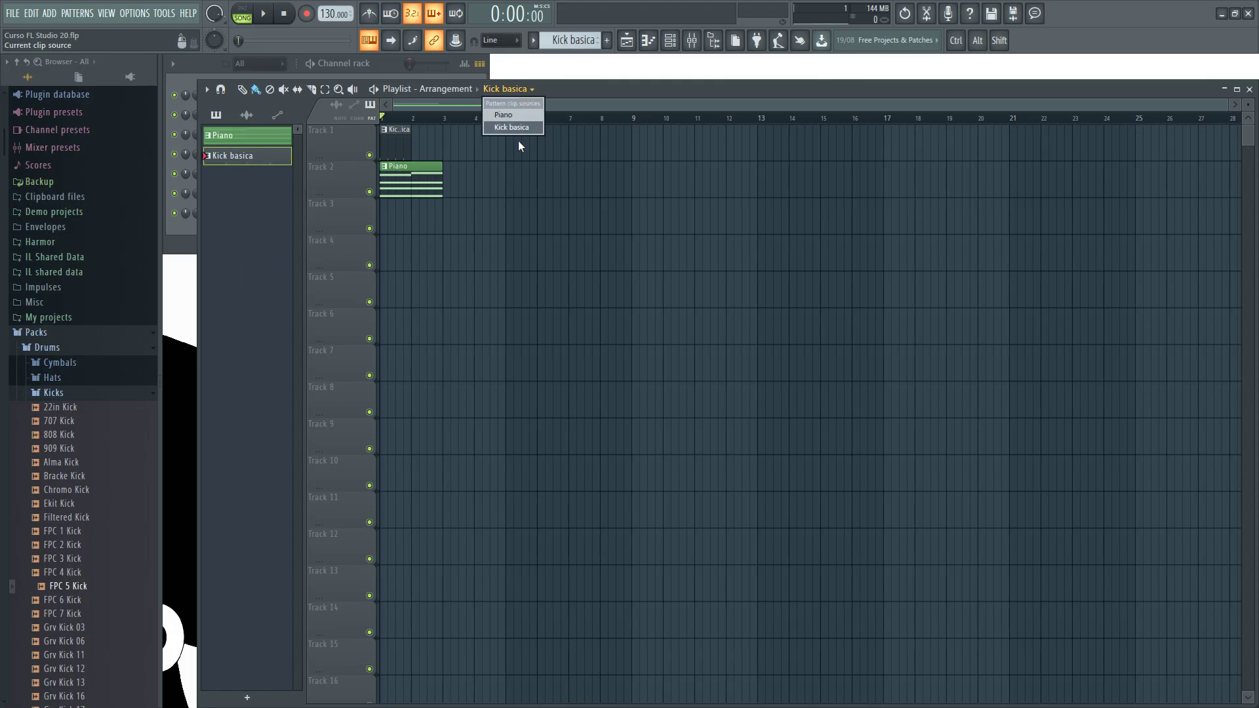
{"action": "left_click", "coordinate": [529, 126]}
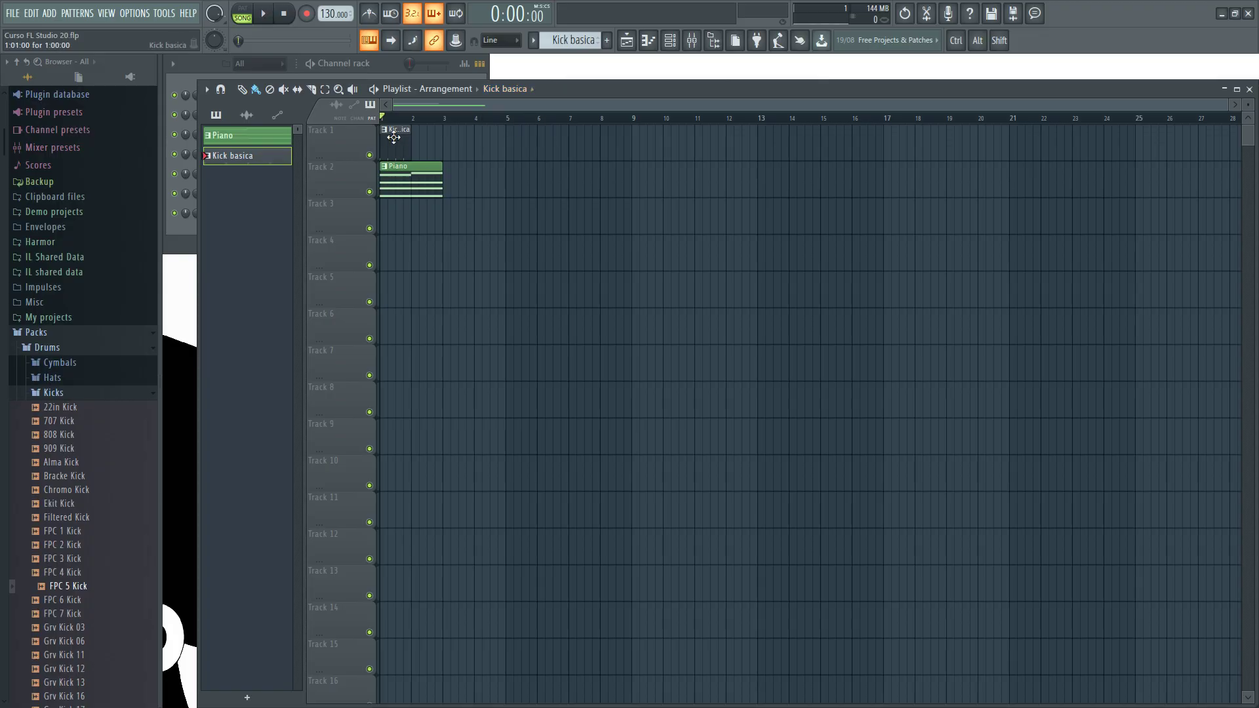
{"action": "left_click", "coordinate": [418, 185]}
{"action": "left_click", "coordinate": [393, 135]}
{"action": "left_click", "coordinate": [413, 179]}
{"action": "left_click", "coordinate": [394, 133]}
{"action": "left_click", "coordinate": [418, 186]}
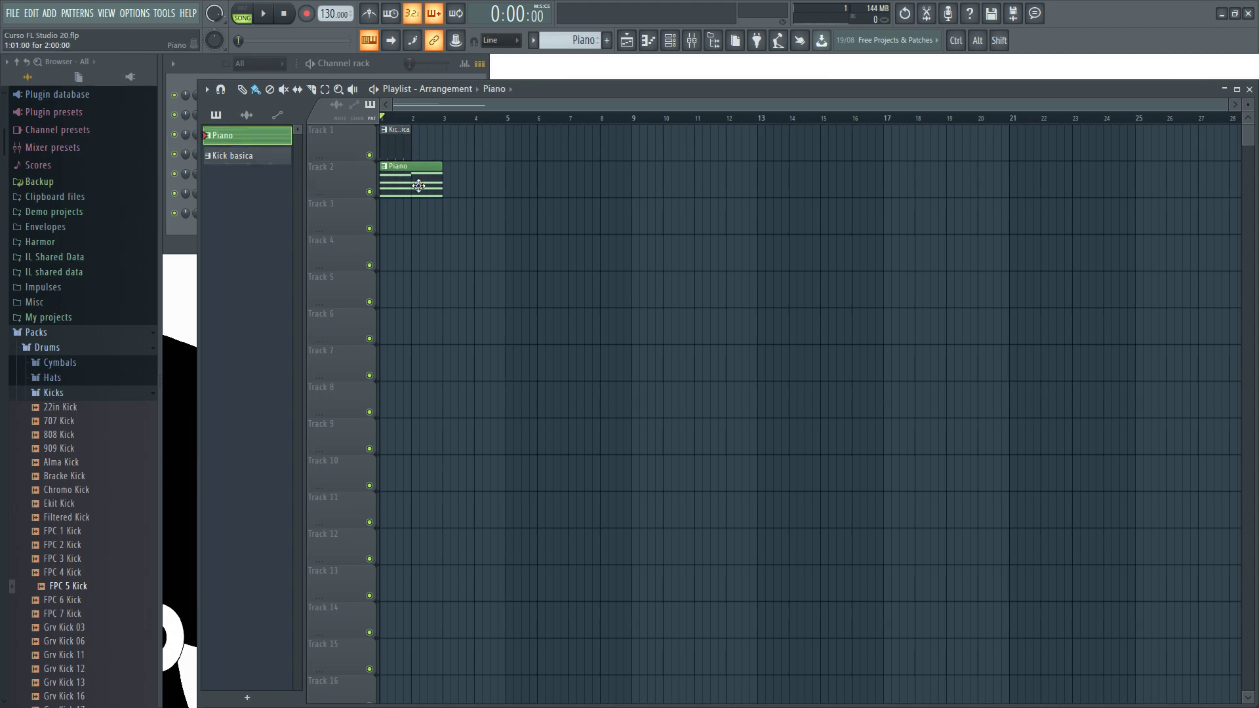
{"action": "left_click", "coordinate": [394, 134]}
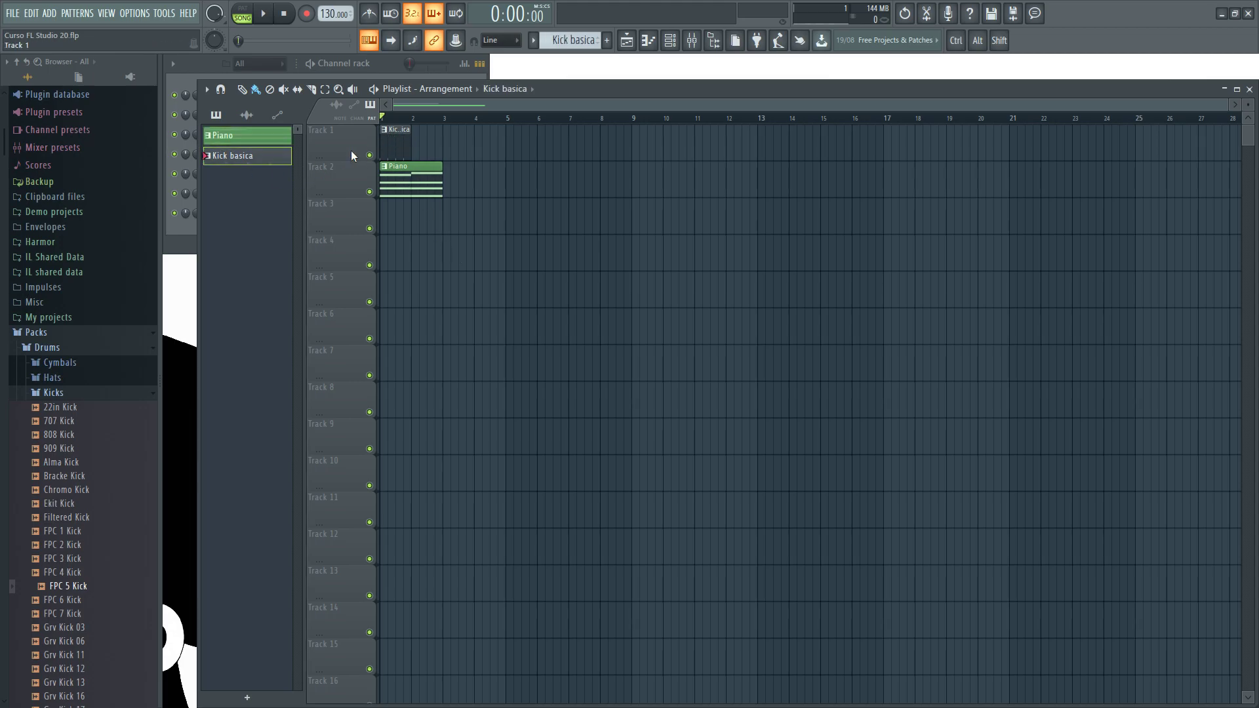
Try placing Kick basica clips after the Piano clip on Track 2 and remove them
{"action": "left_click", "coordinate": [468, 183]}
{"action": "left_click", "coordinate": [501, 182]}
{"action": "right_click", "coordinate": [518, 183]}
{"action": "right_click", "coordinate": [473, 183]}
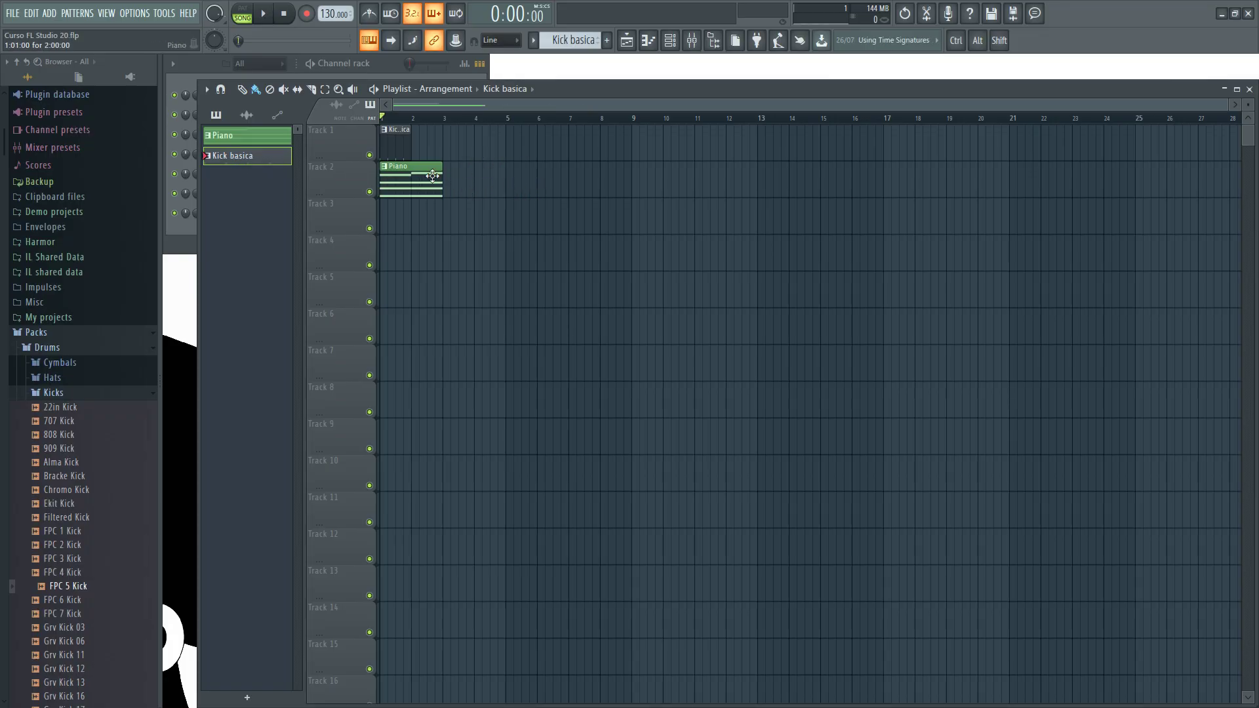
Pick the Piano clip as source and add Piano clips on Track 2 at bars 3, 5 and 7
{"action": "left_click", "coordinate": [396, 169]}
{"action": "left_click", "coordinate": [452, 176]}
{"action": "left_click", "coordinate": [521, 176]}
{"action": "mouse_move", "coordinate": [524, 176]}
{"action": "left_mouse_down"}
{"action": "mouse_move", "coordinate": [584, 172]}
{"action": "mouse_move", "coordinate": [654, 294]}
{"action": "left_mouse_up"}
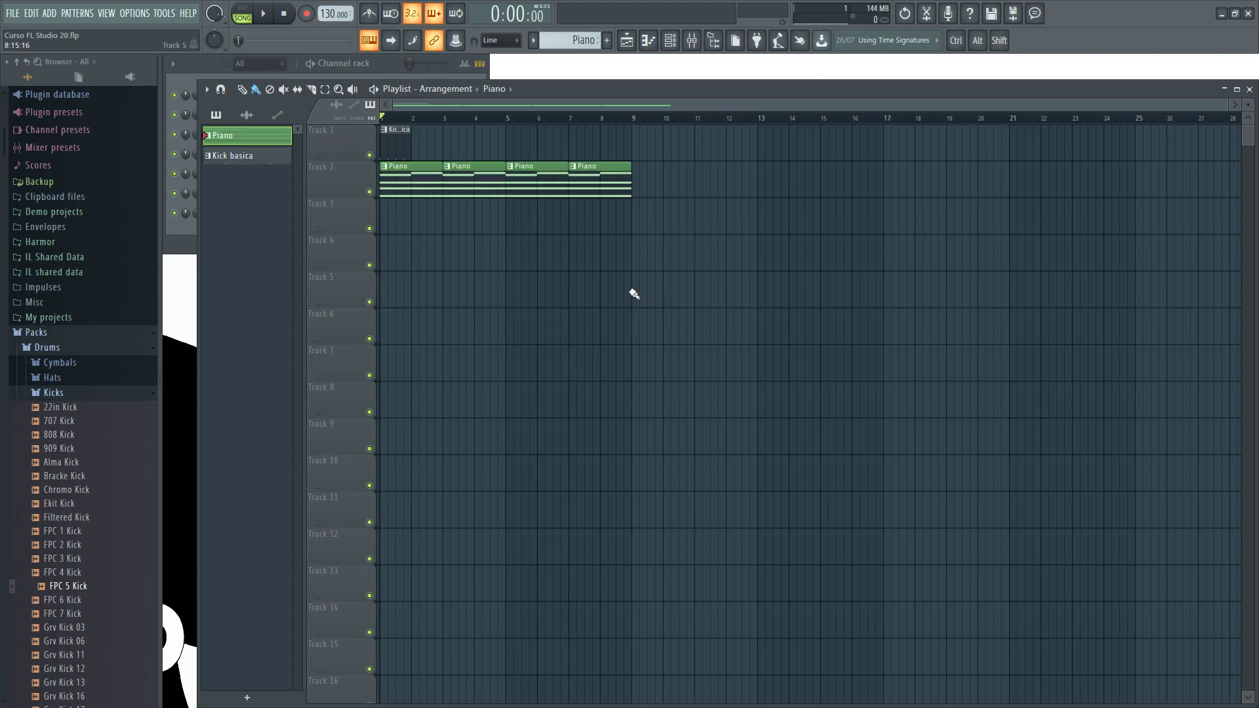
Delete all four Piano clips from Track 2
{"action": "right_click", "coordinate": [595, 194]}
{"action": "right_click", "coordinate": [538, 195]}
{"action": "right_click", "coordinate": [472, 192]}
{"action": "right_click", "coordinate": [403, 184]}
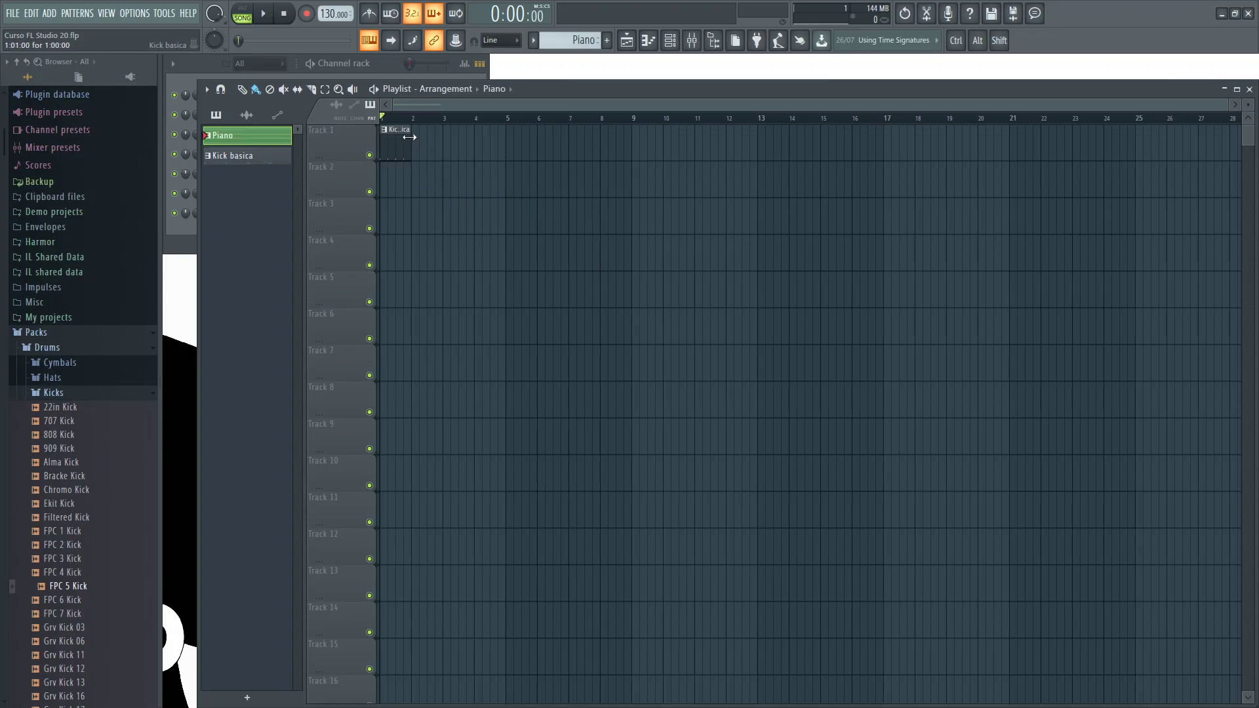
Move the Kick basica clip to bar 5 on Track 1 and place four consecutive Piano clips on Track 2 from bar 1
{"action": "left_click_drag", "start_coordinate": [390, 142], "coordinate": [509, 149]}
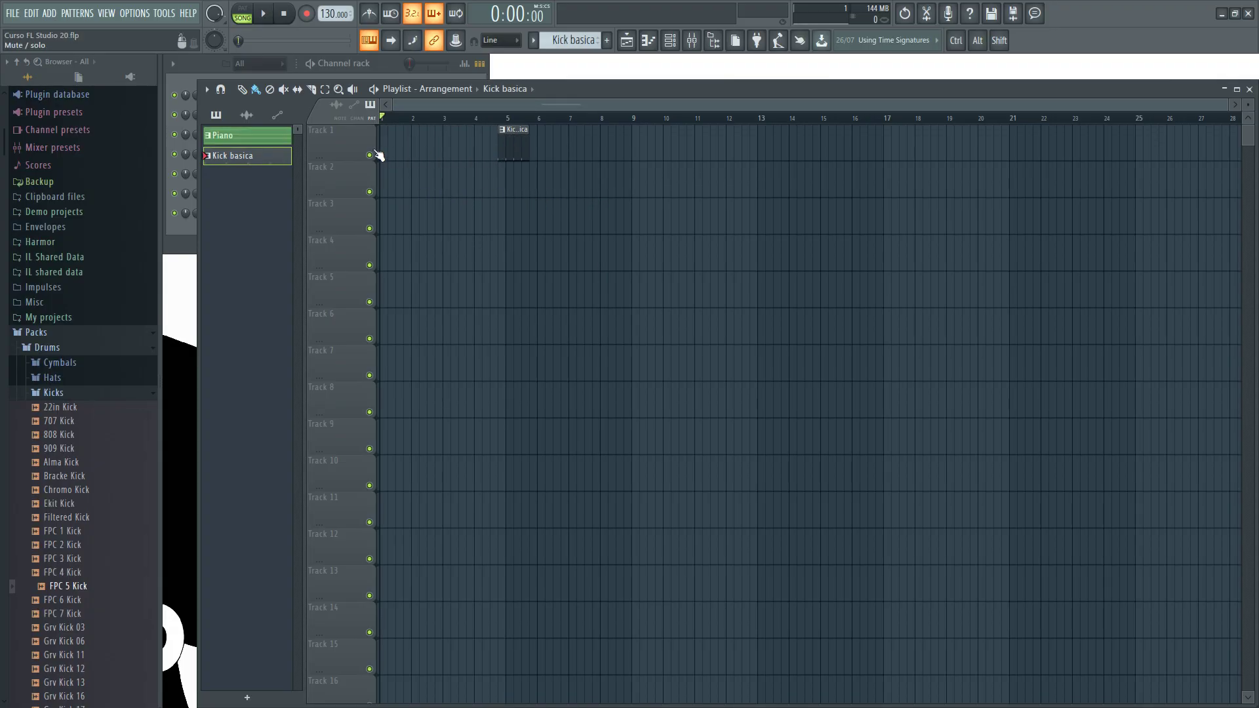
{"action": "left_click", "coordinate": [267, 142]}
{"action": "left_click", "coordinate": [387, 182]}
{"action": "left_click_drag", "start_coordinate": [421, 182], "coordinate": [460, 184]}
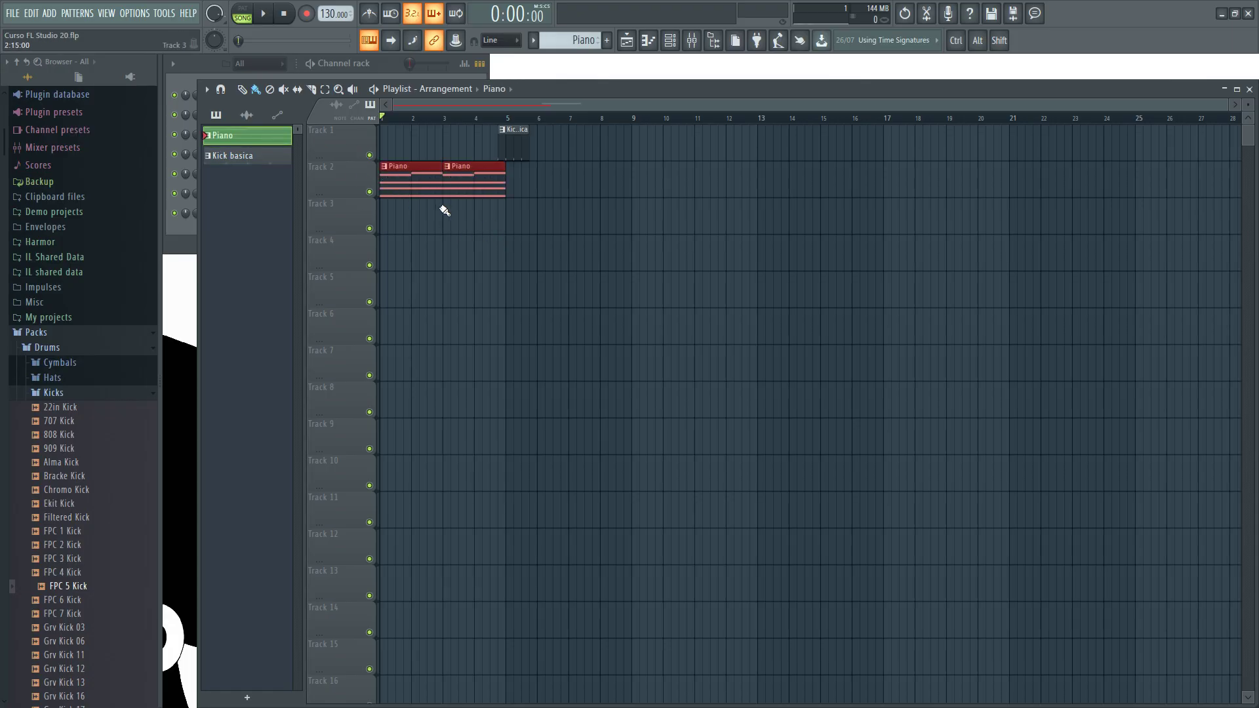
{"action": "left_click_drag", "start_coordinate": [507, 152], "coordinate": [590, 187]}
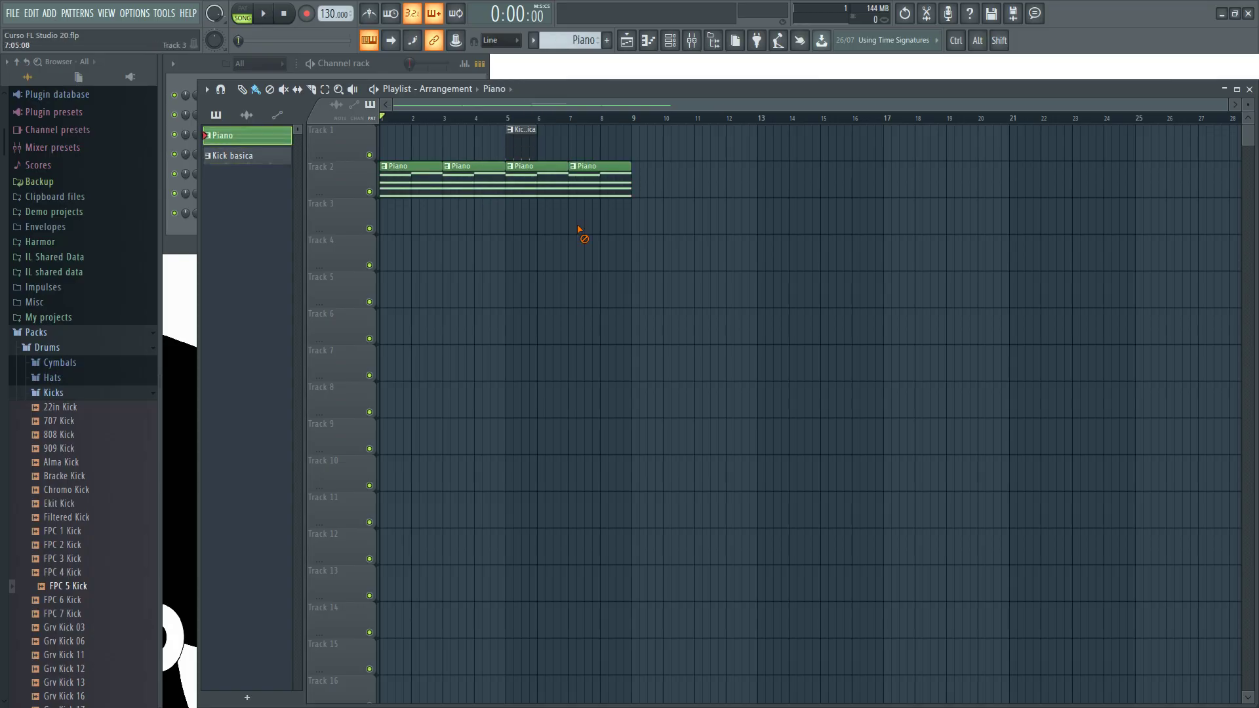
Repeat the Kick basica clip on Track 1 at bars 6, 7 and 8
{"action": "left_click", "coordinate": [519, 143]}
{"action": "left_click_drag", "start_coordinate": [544, 139], "coordinate": [632, 145]}
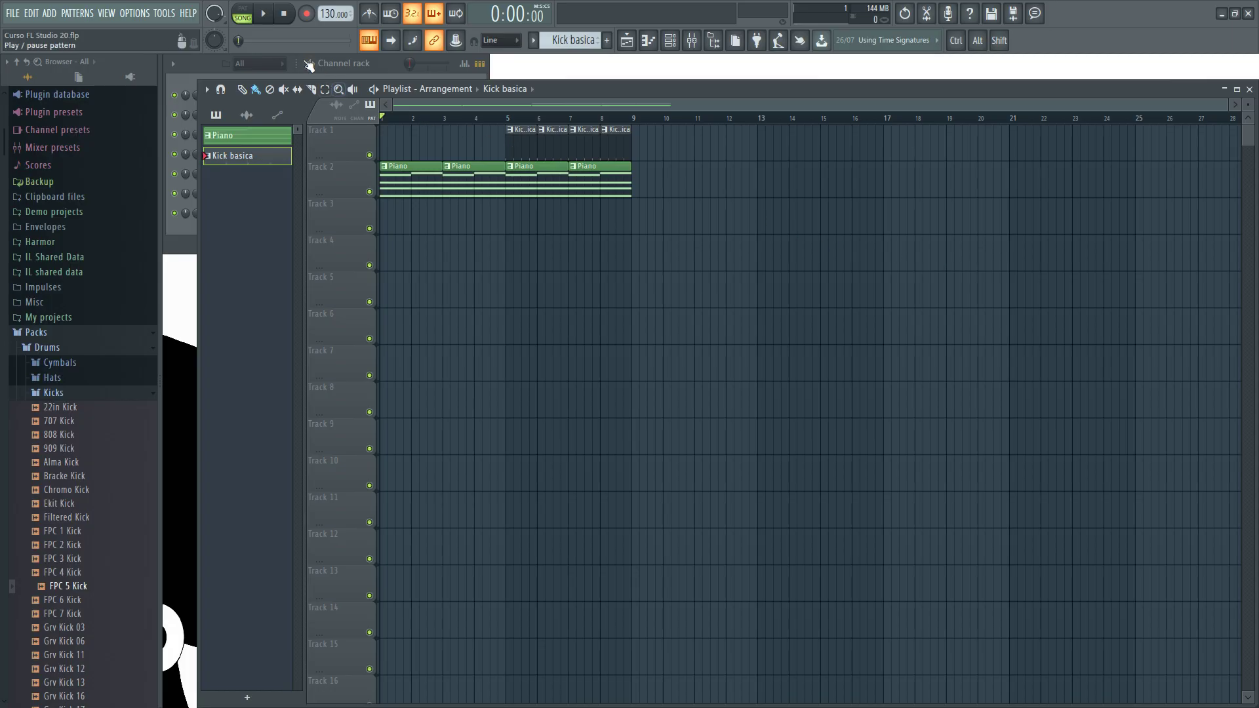
Play the arrangement in song mode to hear the kick join the piano, and stop playback
{"action": "left_click", "coordinate": [263, 14]}
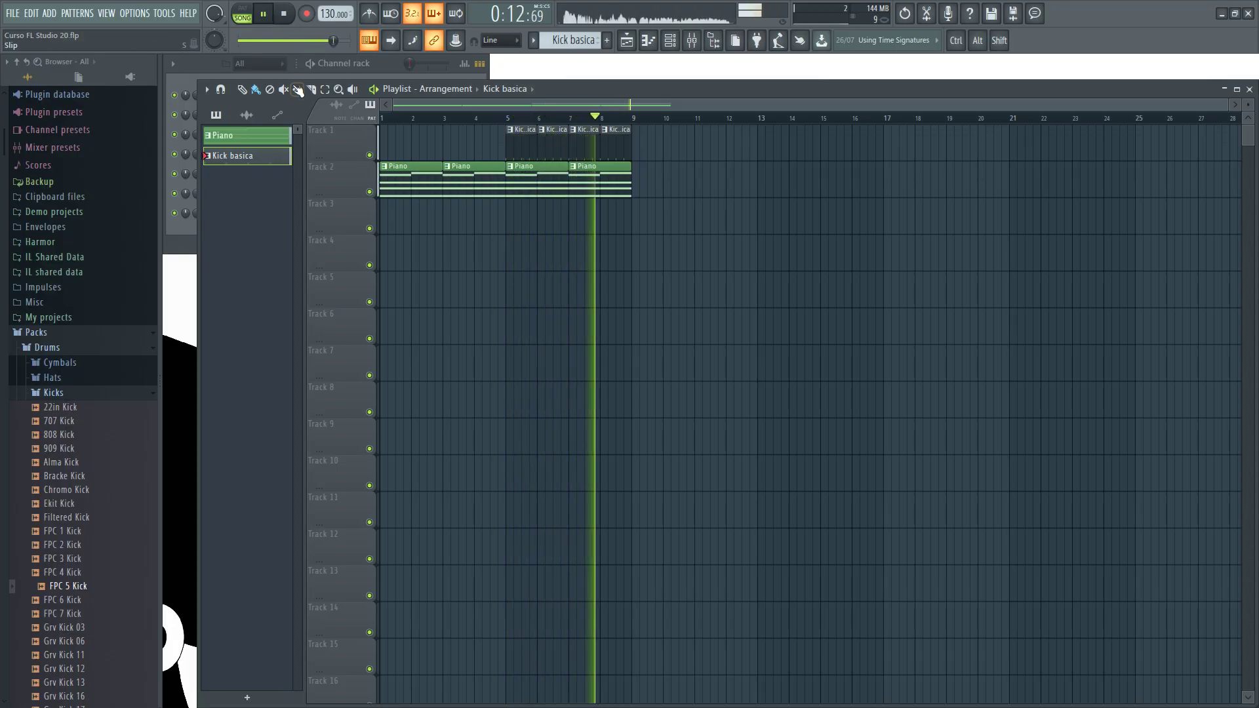
{"action": "left_click", "coordinate": [289, 18]}
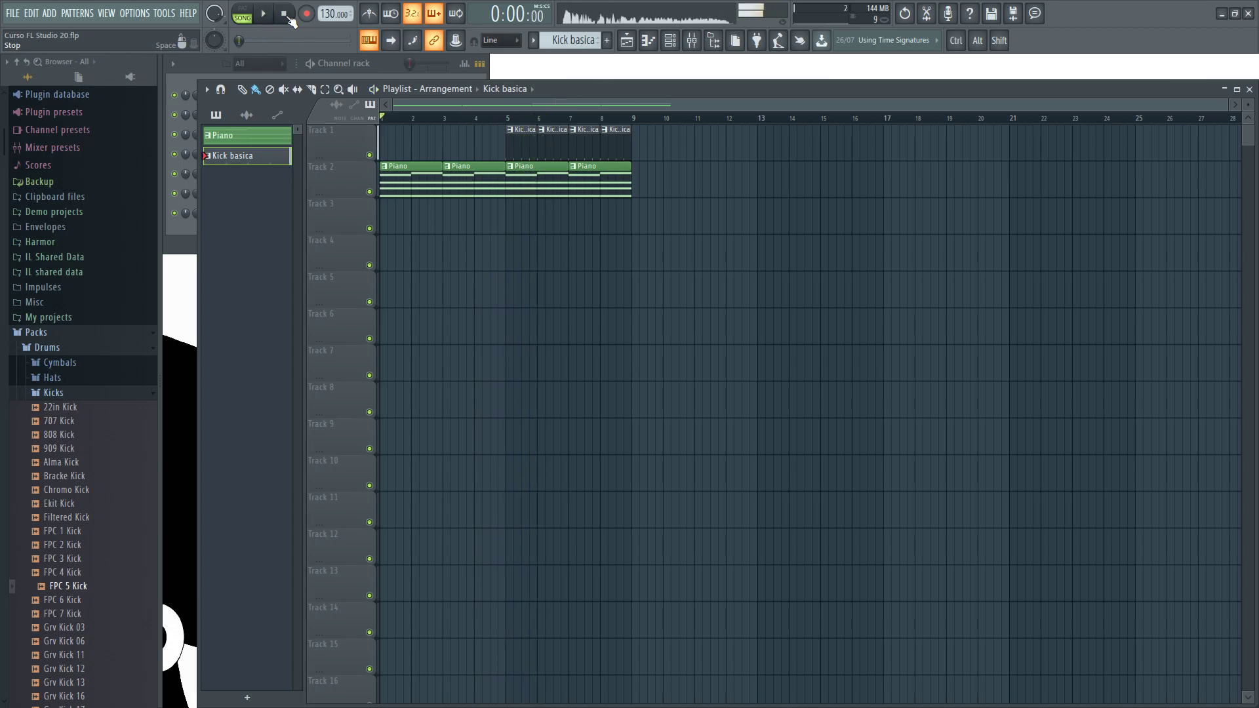
Create a new pattern named Clap and bring the playlist to the front
{"action": "left_click", "coordinate": [388, 60]}
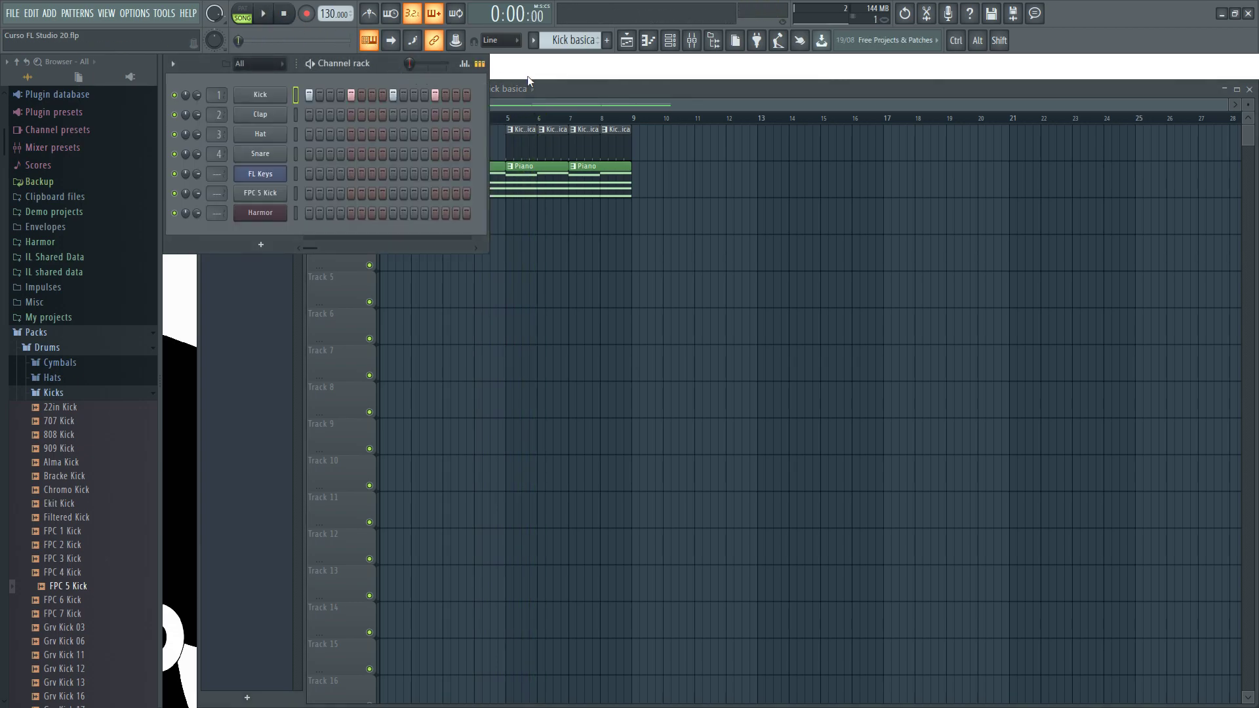
{"action": "left_click", "coordinate": [608, 42]}
{"action": "key", "text": "shift"}
{"action": "type", "text": "Clap"}
{"action": "key", "text": "Return"}
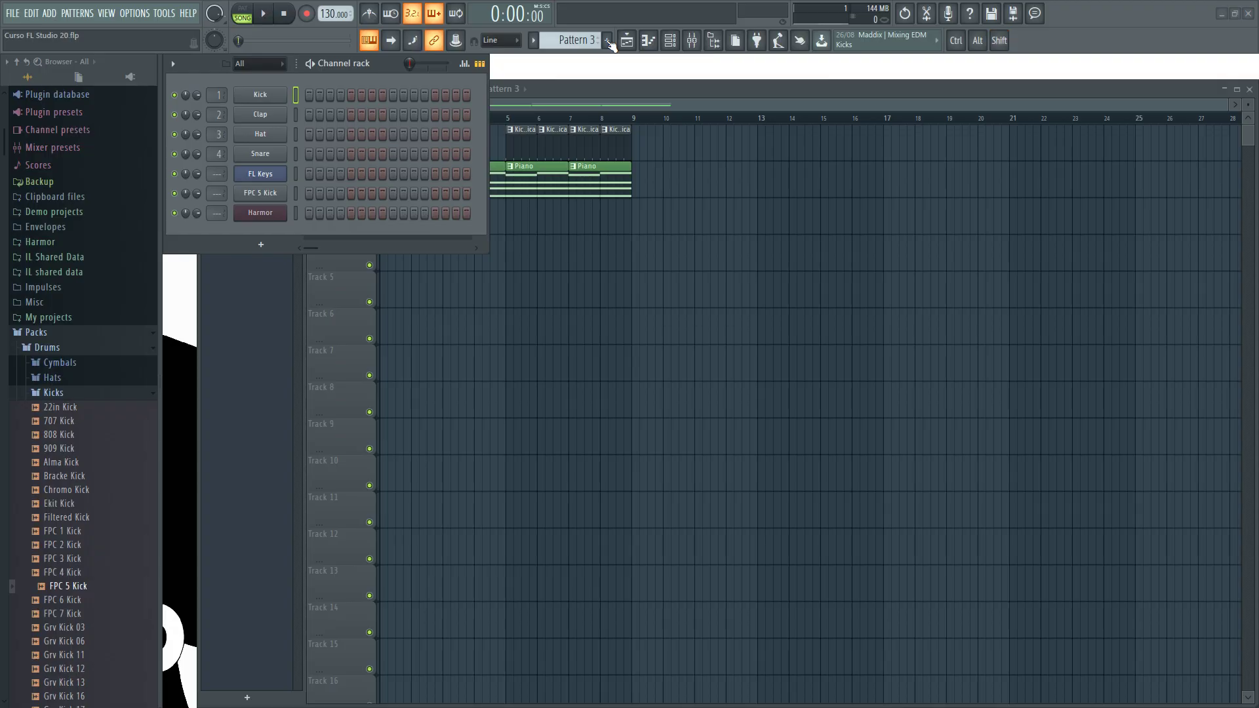
{"action": "left_click", "coordinate": [531, 90]}
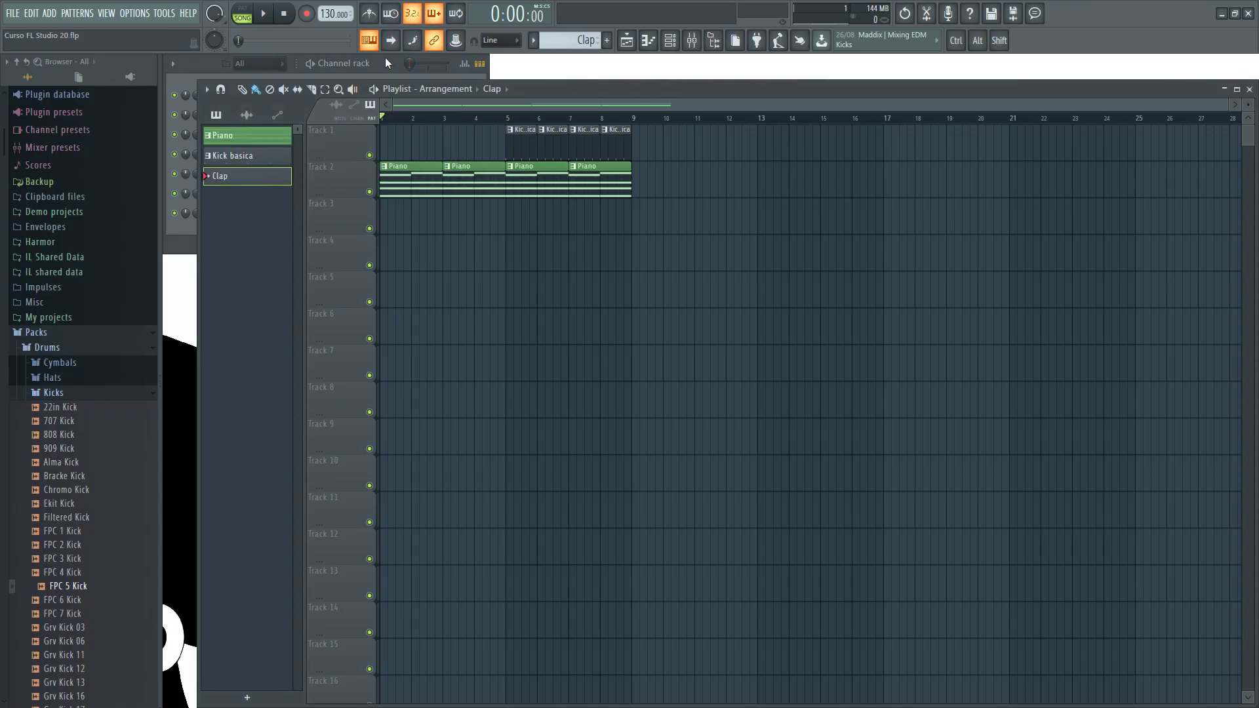
Activate steps 5 and 13 on the Clap channel and audition the Clap pattern in pattern mode
{"action": "left_click", "coordinate": [385, 61]}
{"action": "left_click", "coordinate": [352, 116]}
{"action": "left_click", "coordinate": [241, 13]}
{"action": "left_click", "coordinate": [265, 14]}
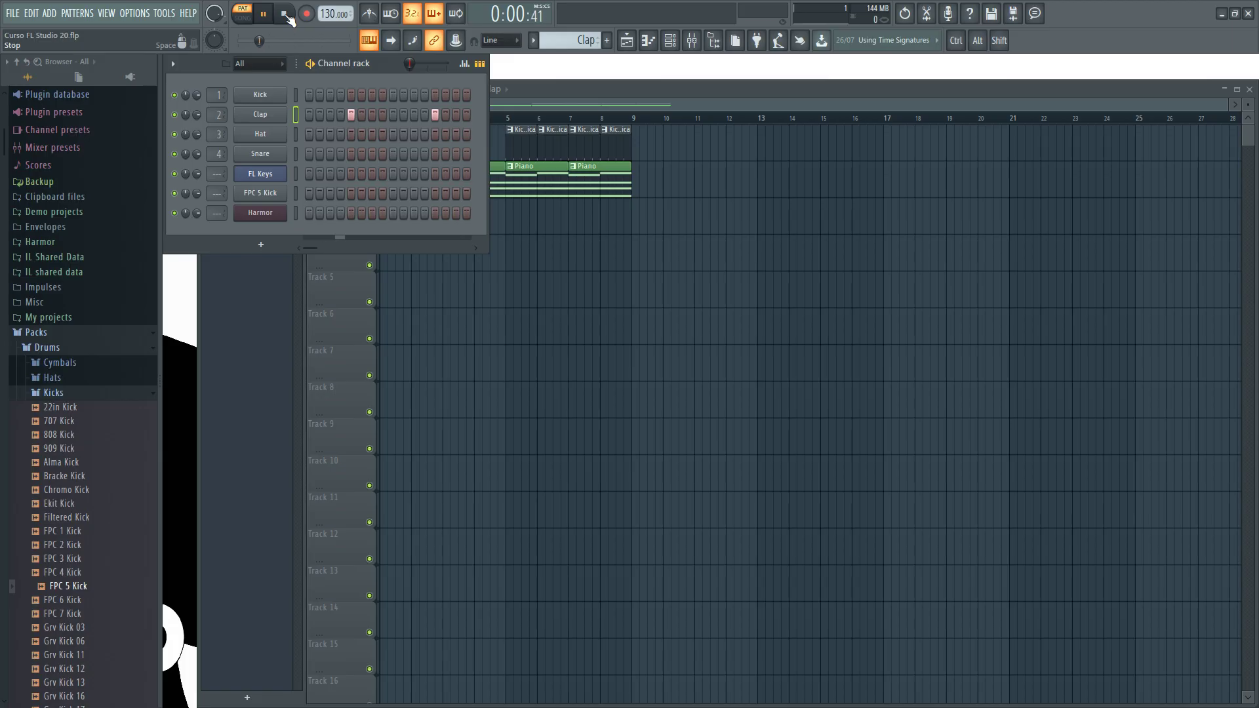
{"action": "left_click", "coordinate": [284, 14]}
{"action": "left_click", "coordinate": [553, 89]}
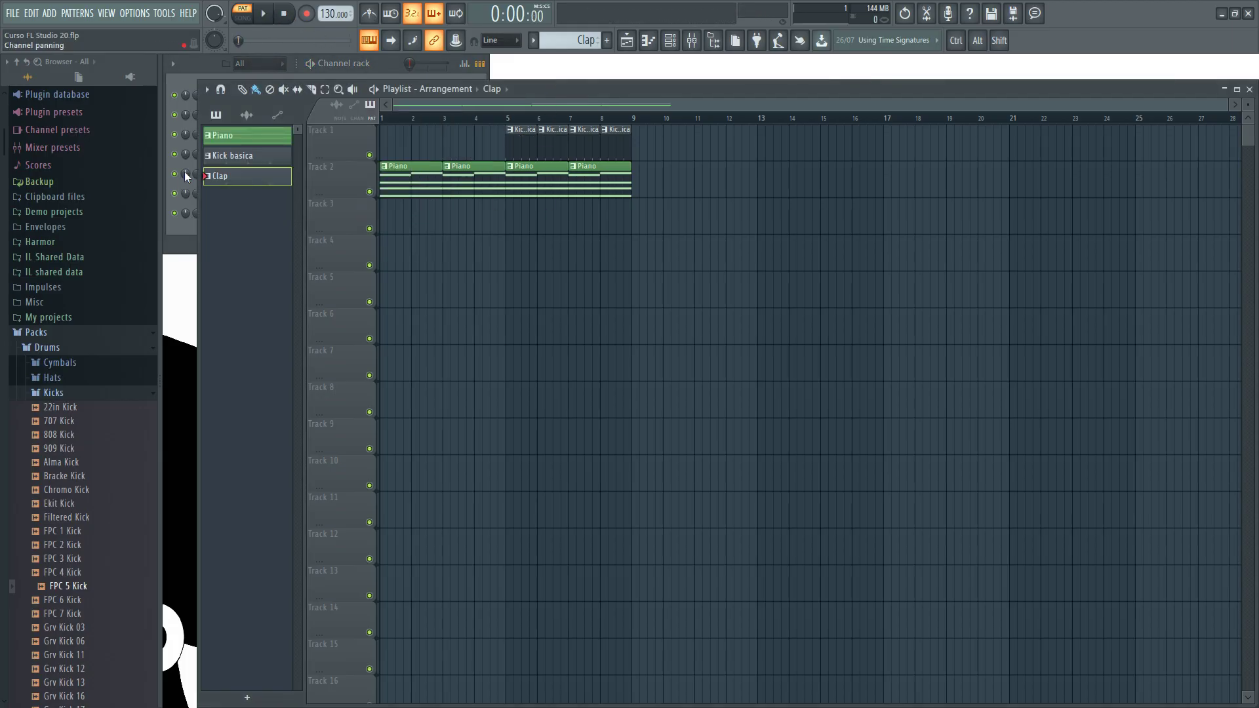
Switch the playlist's clip source between the available patterns and settle on Clap
{"action": "left_click", "coordinate": [237, 161]}
{"action": "left_click", "coordinate": [231, 180]}
{"action": "left_click", "coordinate": [498, 91]}
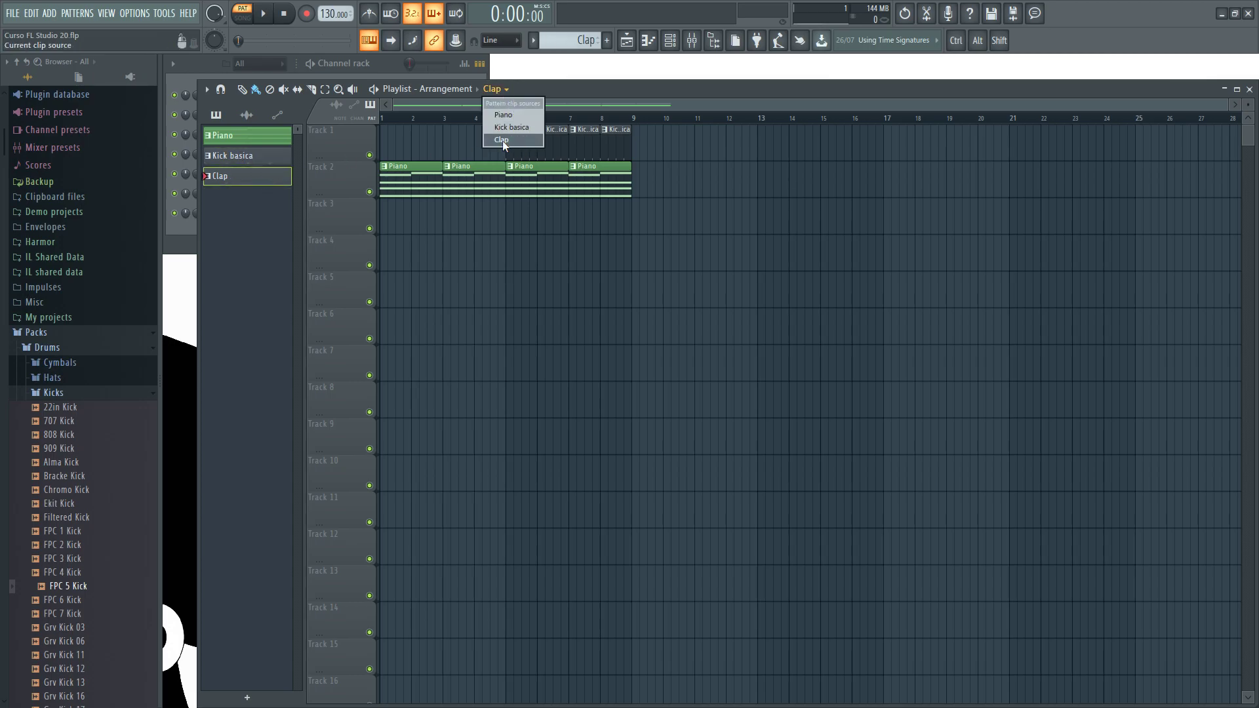
{"action": "left_click", "coordinate": [503, 140]}
{"action": "left_click", "coordinate": [279, 135]}
{"action": "left_click", "coordinate": [495, 90]}
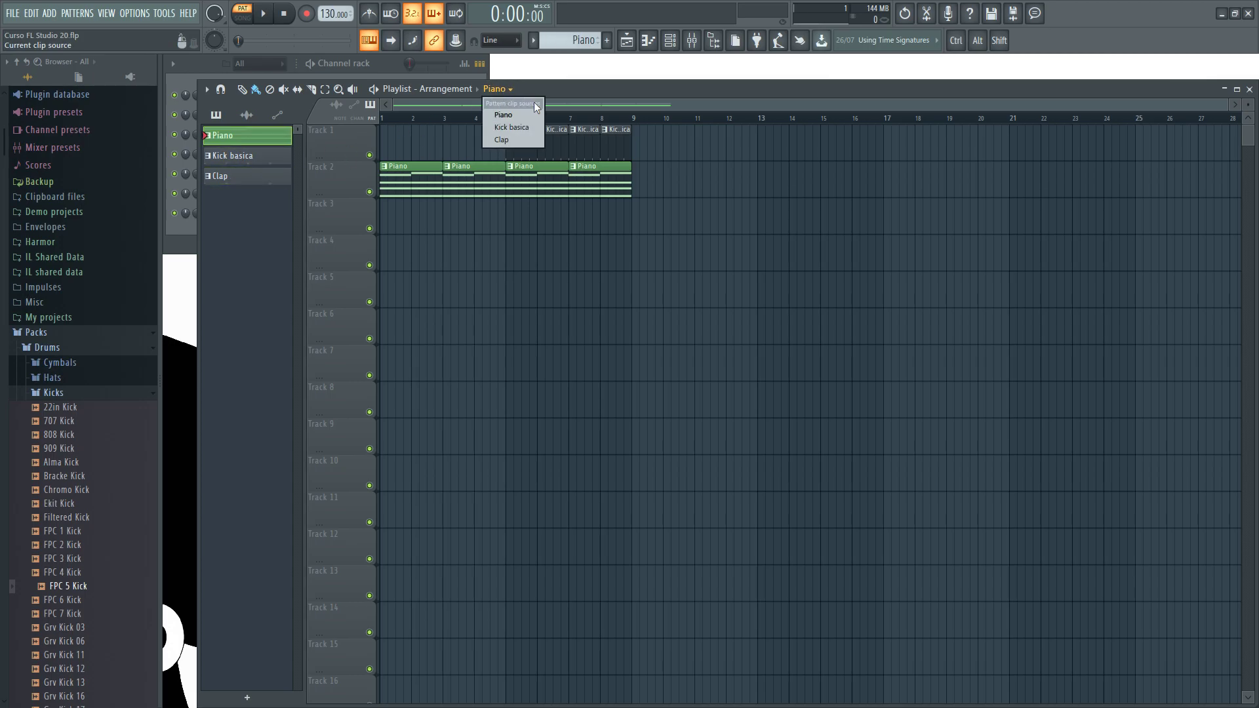
{"action": "left_click", "coordinate": [502, 141]}
{"action": "left_click", "coordinate": [253, 135]}
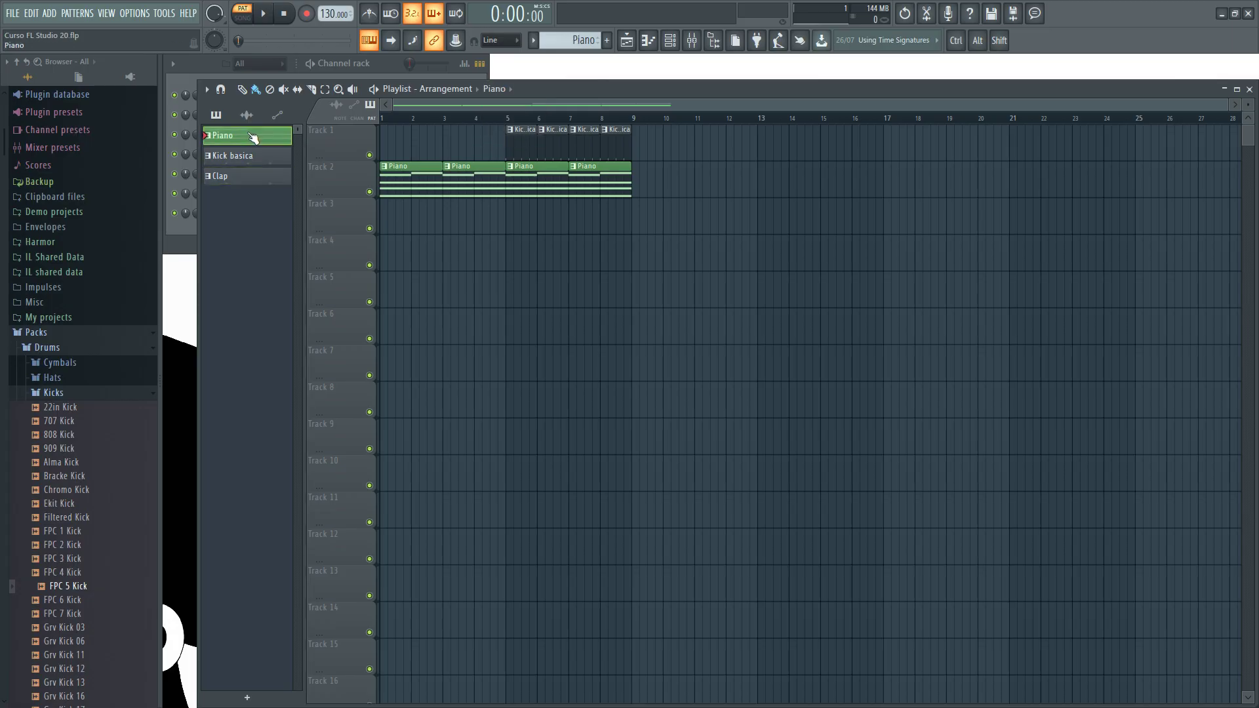
{"action": "left_click", "coordinate": [495, 90]}
{"action": "left_click", "coordinate": [508, 142]}
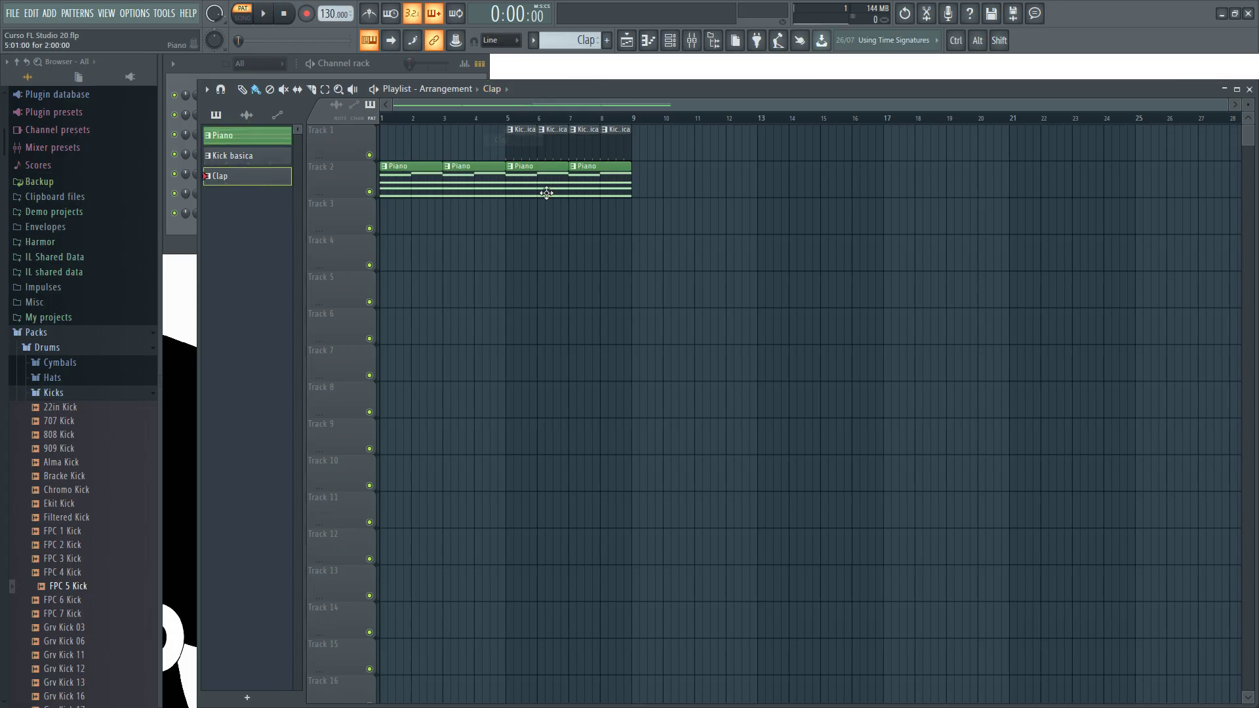
Add four Clap clips on Track 3 at bars 5, 6, 7 and 8
{"action": "left_click", "coordinate": [515, 217]}
{"action": "left_click", "coordinate": [549, 221]}
{"action": "left_click_drag", "start_coordinate": [551, 222], "coordinate": [651, 218]}
{"action": "right_click", "coordinate": [652, 215]}
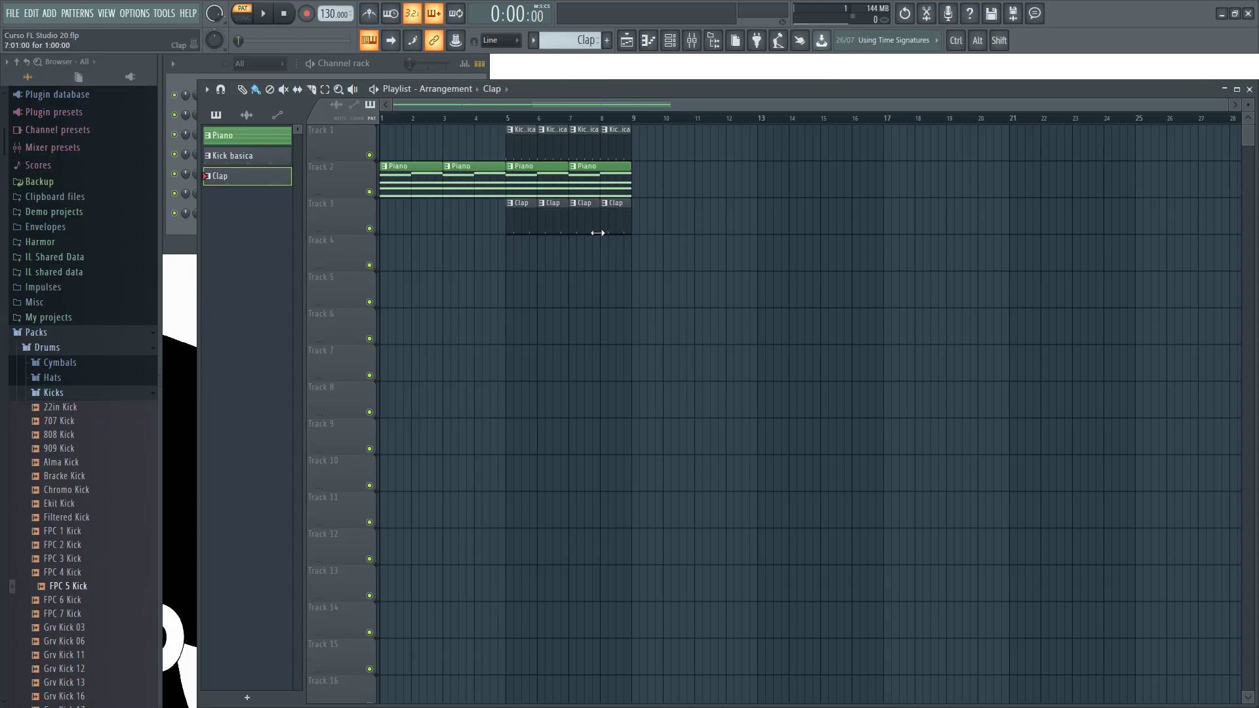
Practise selecting with a selection box in the playlist, leaving the four Clap clips on Track 3 selected
{"action": "left_click_drag", "start_coordinate": [668, 270], "coordinate": [462, 197]}
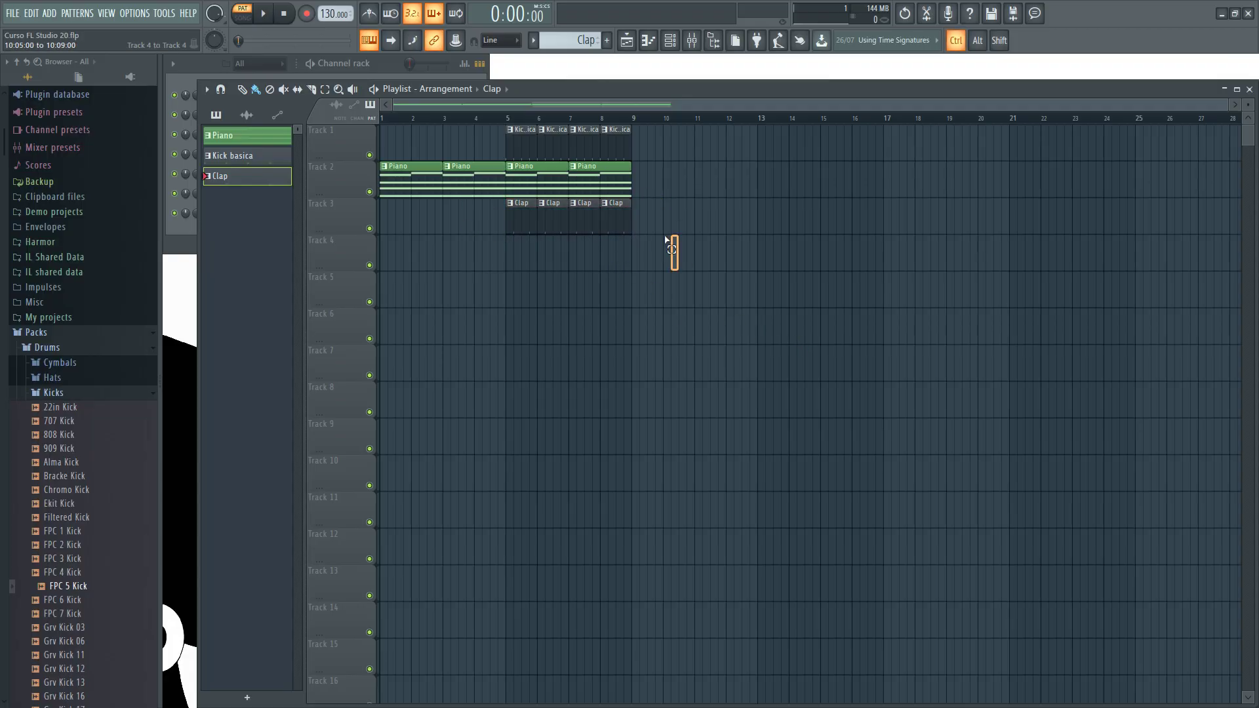
{"action": "left_click_drag", "start_coordinate": [679, 269], "coordinate": [500, 126]}
{"action": "left_click_drag", "start_coordinate": [667, 190], "coordinate": [505, 124]}
{"action": "left_click_drag", "start_coordinate": [488, 233], "coordinate": [632, 237]}
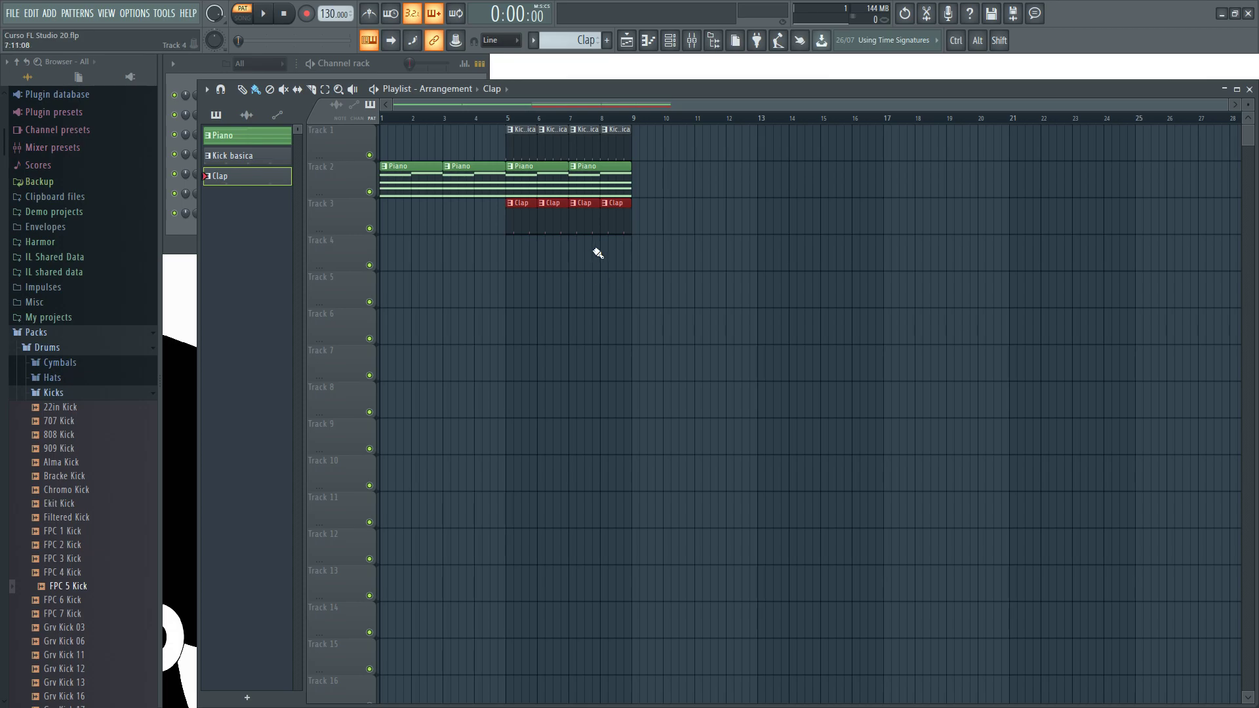
{"action": "left_click", "coordinate": [663, 266]}
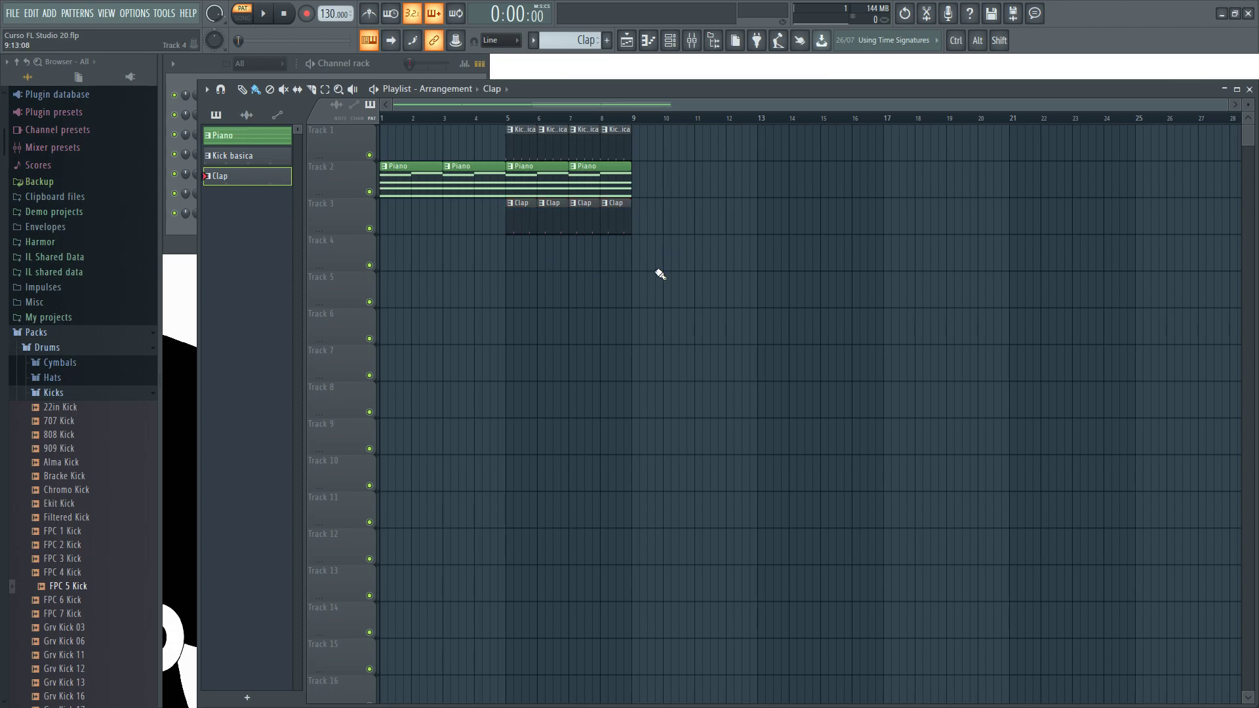
{"action": "left_click_drag", "start_coordinate": [671, 306], "coordinate": [495, 200]}
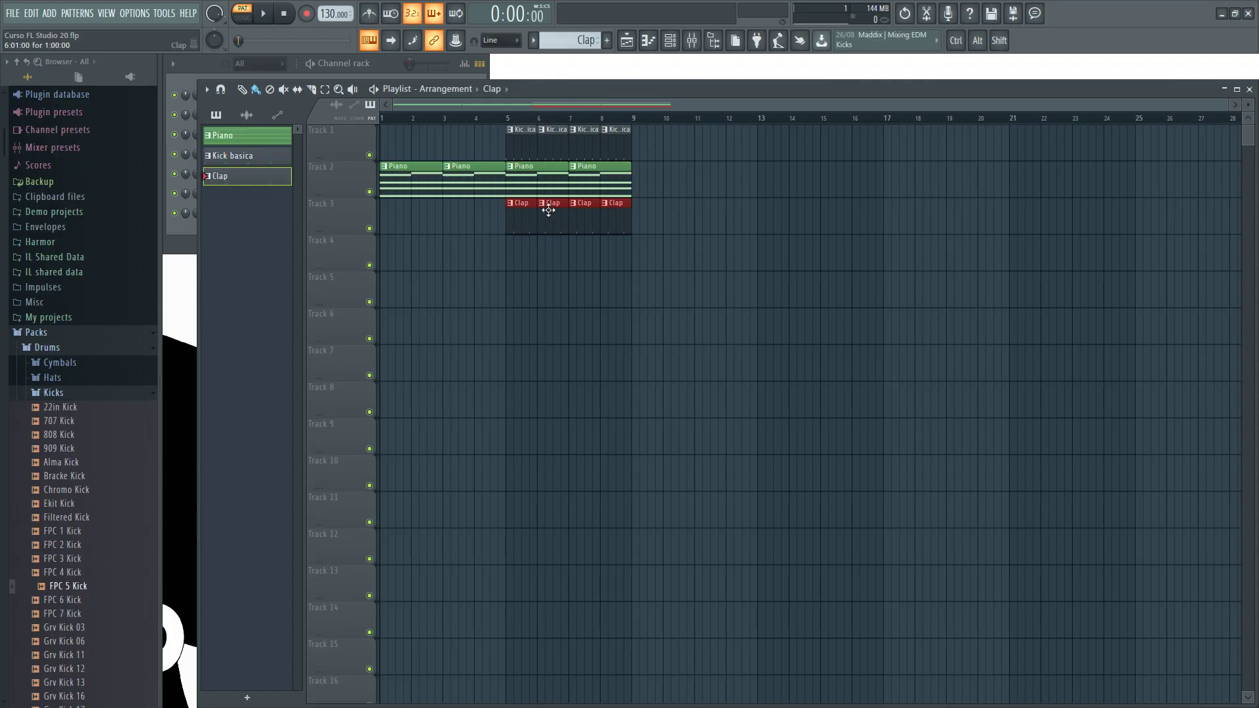
Delete the selected Clap clips from Track 3 and undo the deletion
{"action": "mouse_move", "coordinate": [525, 213]}
{"action": "left_mouse_down"}
{"action": "mouse_move", "coordinate": [640, 214]}
{"action": "mouse_move", "coordinate": [523, 216]}
{"action": "mouse_move", "coordinate": [520, 398]}
{"action": "mouse_move", "coordinate": [526, 203]}
{"action": "left_mouse_up"}
{"action": "key", "text": "Delete"}
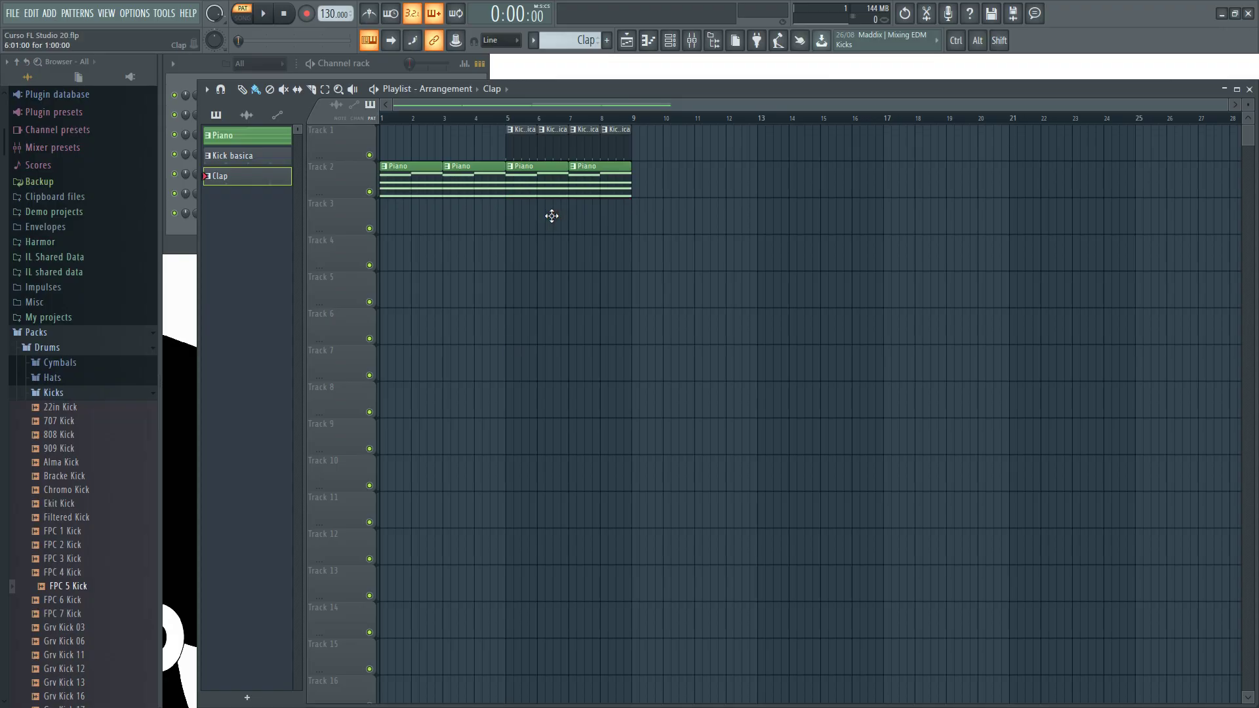
{"action": "key", "text": "ctrl+z"}
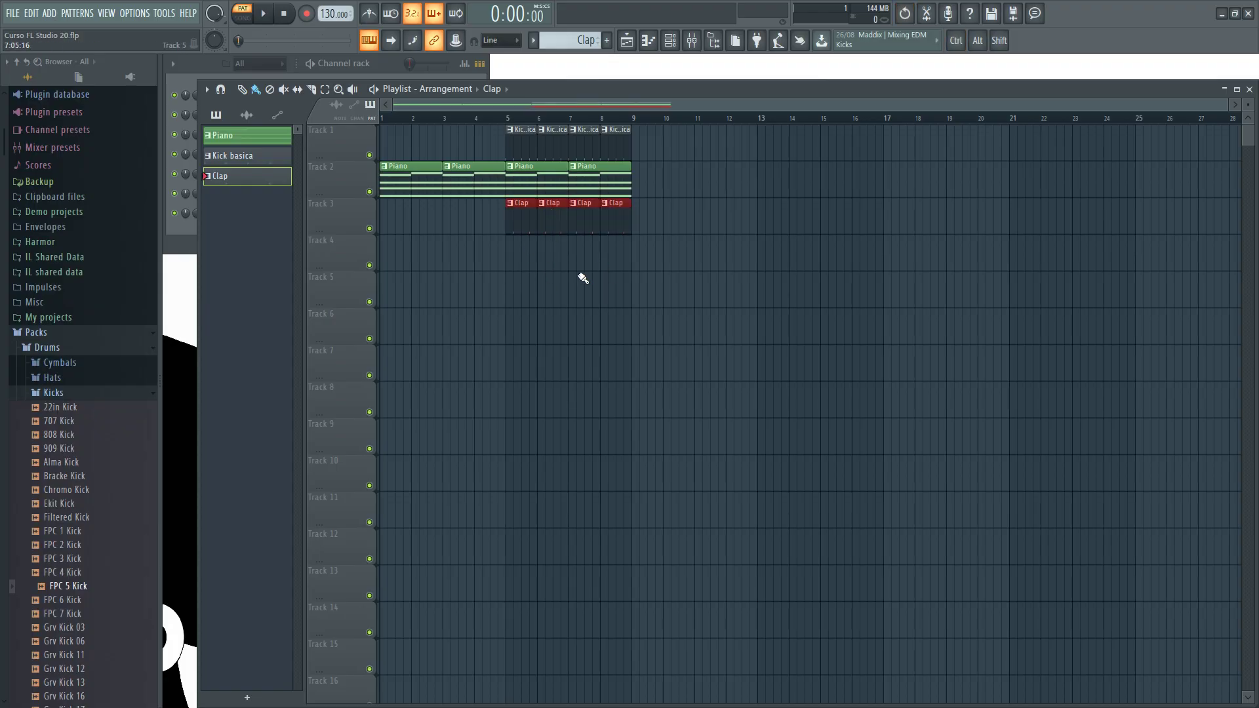
Move the four selected Clap clips on Track 3 so they start at bar 9, and clear the selection
{"action": "left_click_drag", "start_coordinate": [517, 219], "coordinate": [641, 221]}
{"action": "left_click", "coordinate": [620, 287]}
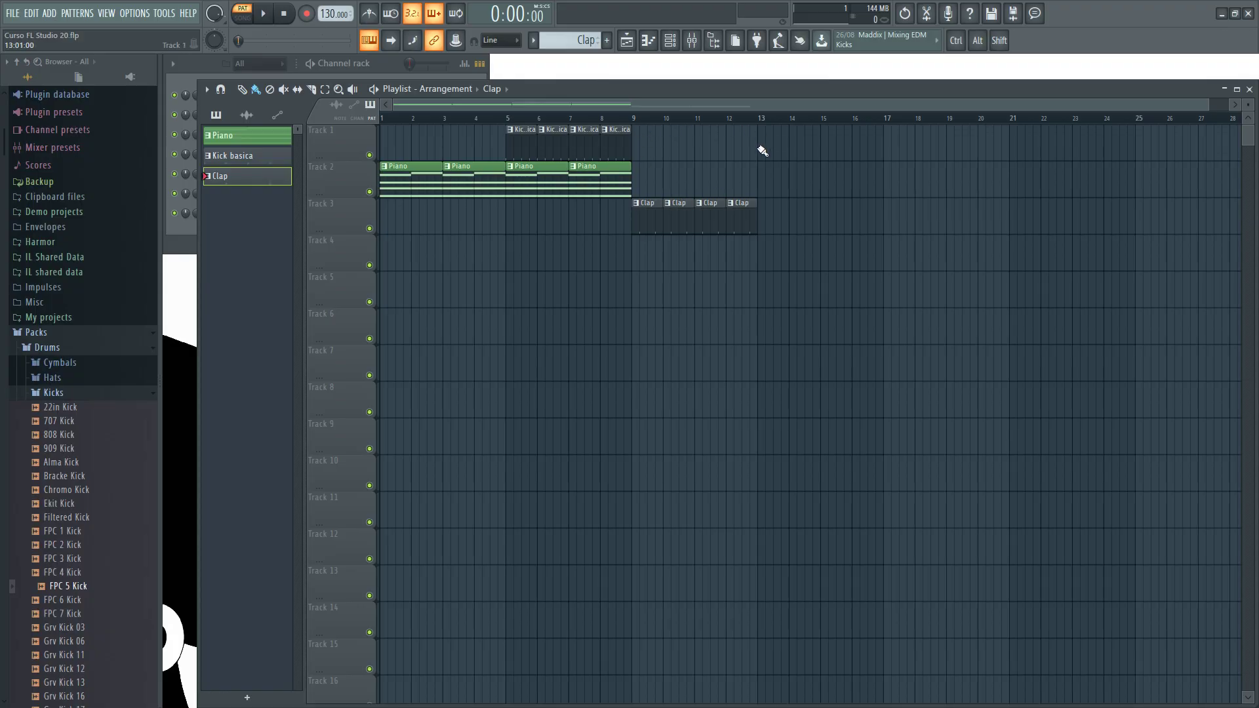
Add Kick basica clips on Track 1 at bars 9 to 12 and Piano clips on Track 2 at bars 9 and 11
{"action": "left_click", "coordinate": [613, 140]}
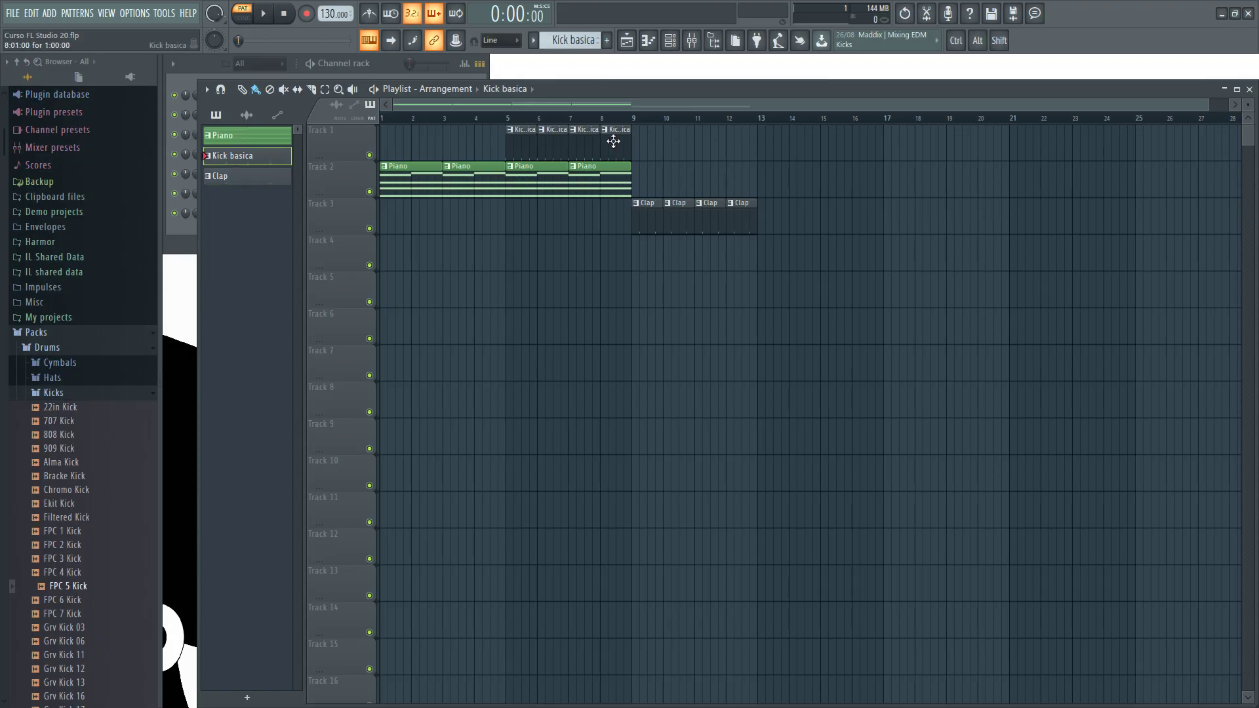
{"action": "left_click_drag", "start_coordinate": [631, 139], "coordinate": [730, 142]}
{"action": "left_click", "coordinate": [611, 176]}
{"action": "left_click_drag", "start_coordinate": [641, 179], "coordinate": [739, 178]}
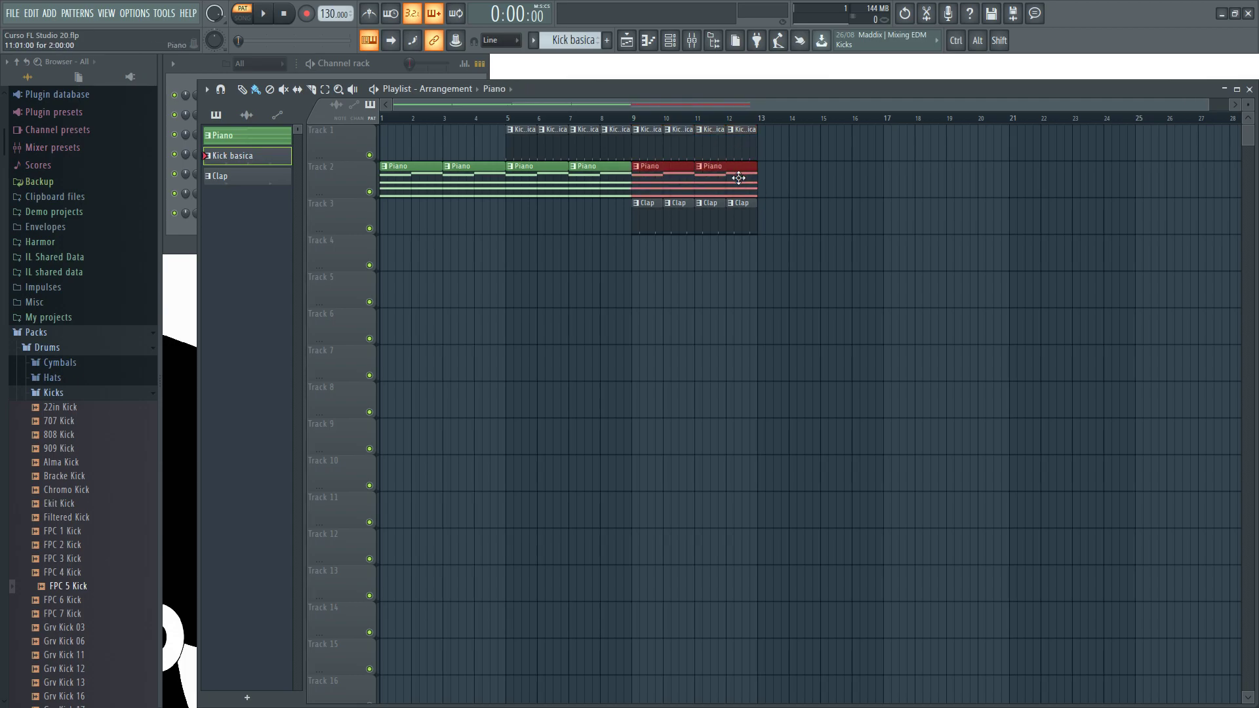
Delete the two Piano clips and four Kick basica clips from bar 9 onward on Tracks 1 and 2
{"action": "right_click", "coordinate": [728, 179]}
{"action": "right_click", "coordinate": [664, 176]}
{"action": "right_click", "coordinate": [649, 154]}
{"action": "right_click", "coordinate": [678, 151]}
{"action": "right_click", "coordinate": [710, 149]}
{"action": "right_click", "coordinate": [741, 148]}
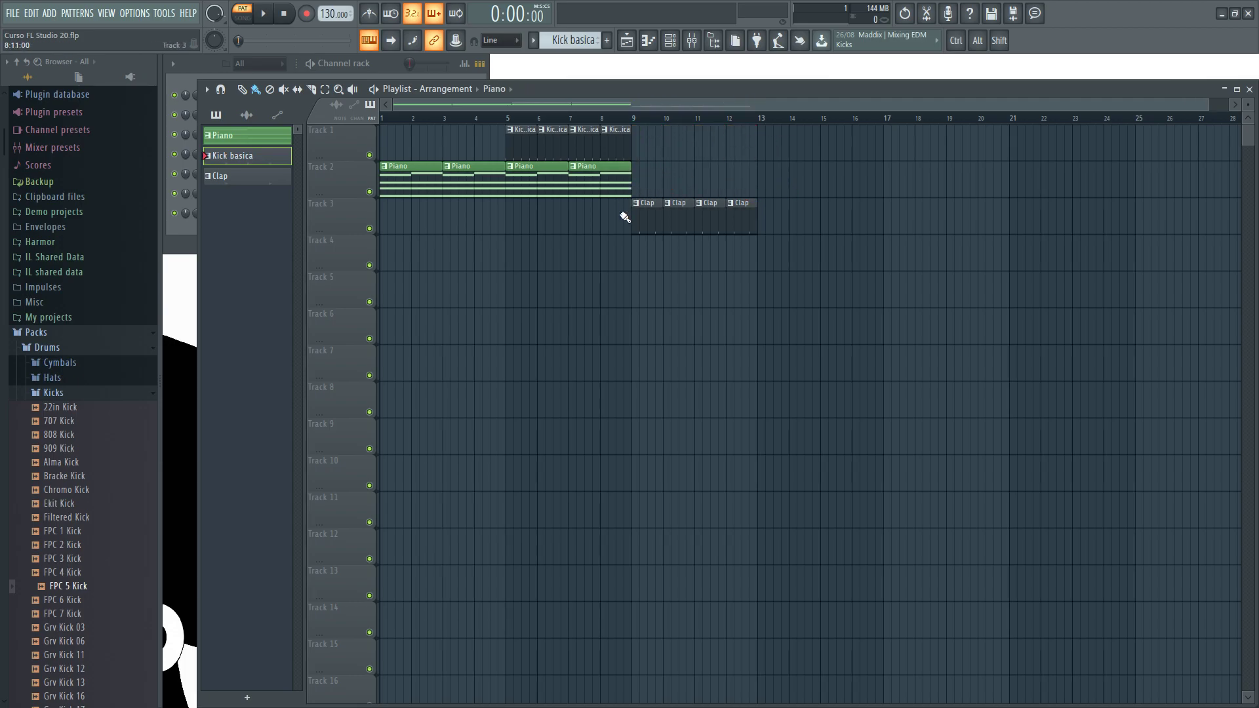
Copy the Kick basica and Piano clips in bars 5 to 8 on Tracks 1 and 2 together into bars 9 to 12
{"action": "left_click_drag", "start_coordinate": [626, 232], "coordinate": [510, 150]}
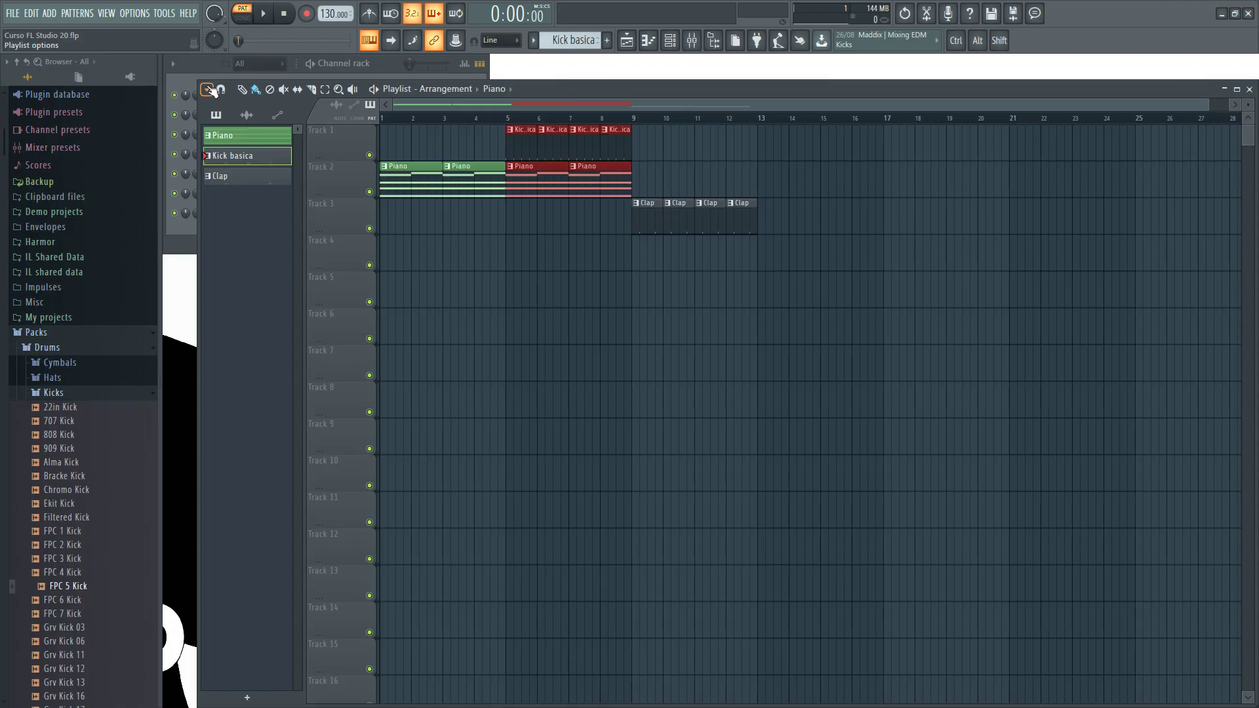
{"action": "left_click", "coordinate": [209, 89]}
{"action": "mouse_move", "coordinate": [266, 106]}
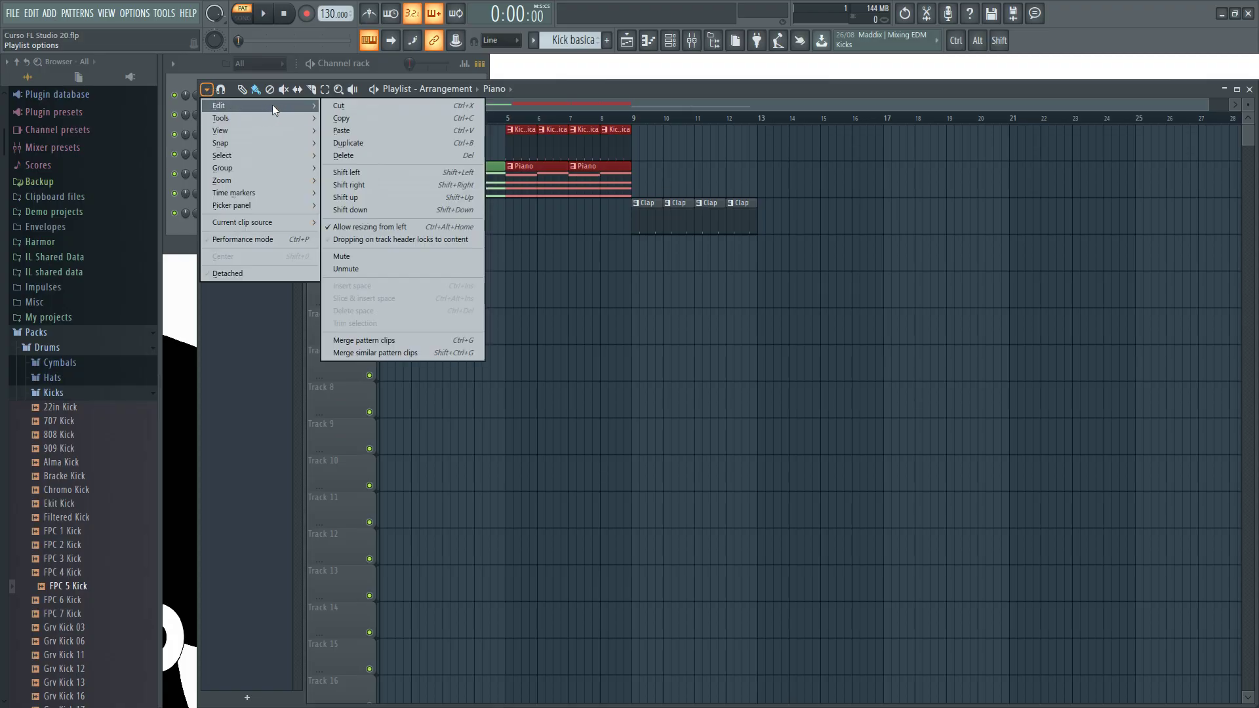
{"action": "left_click", "coordinate": [623, 100]}
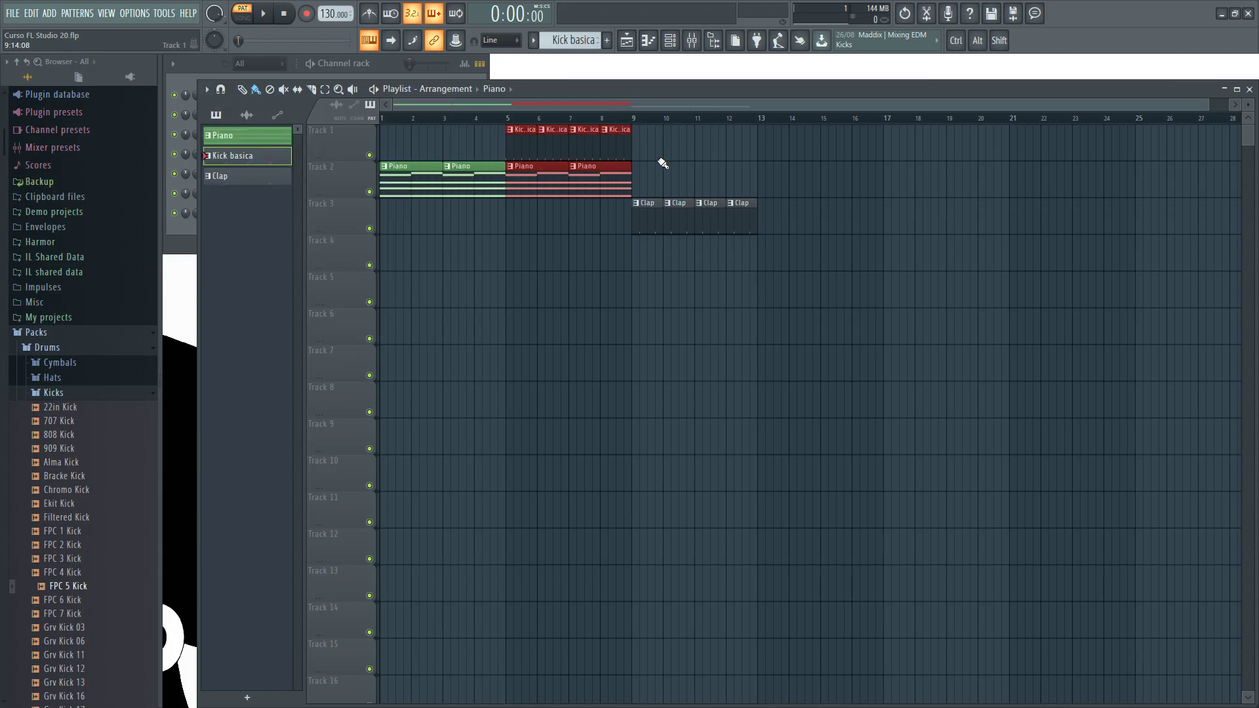
{"action": "key", "text": "ctrl+v"}
{"action": "left_click_drag", "start_coordinate": [456, 141], "coordinate": [708, 157]}
{"action": "left_click", "coordinate": [733, 282]}
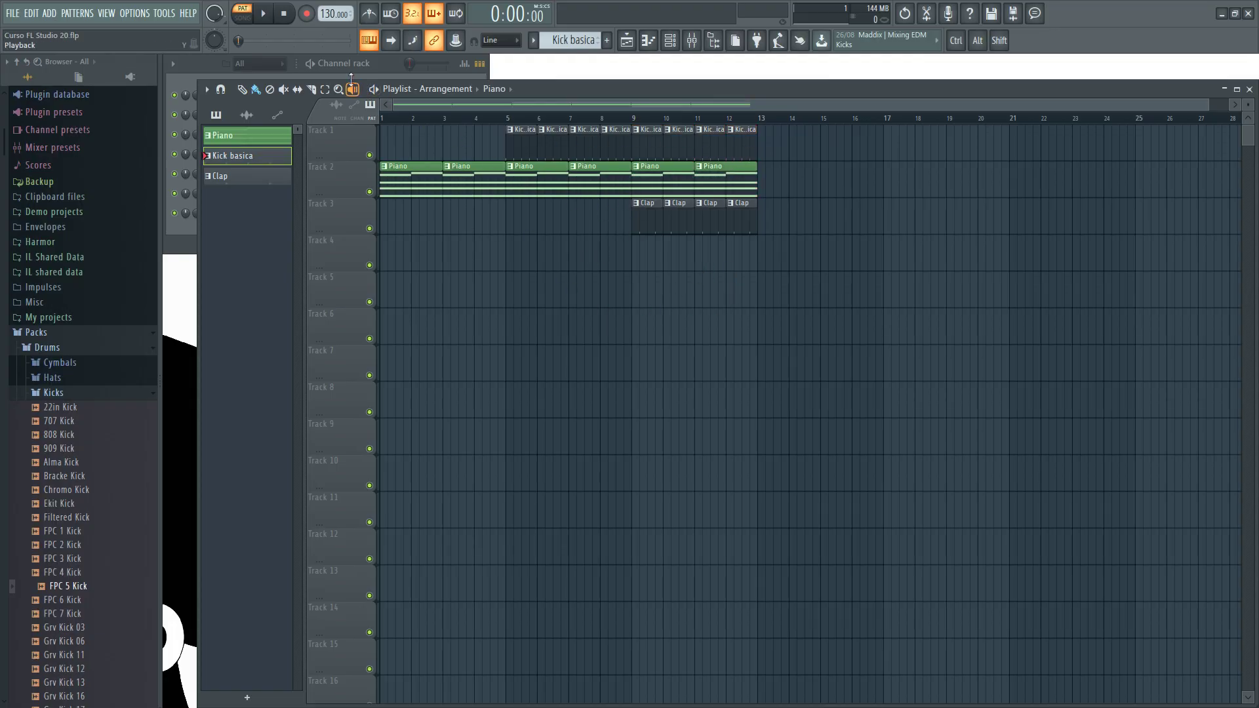
Switch to song mode, play the arrangement through bar 12 and stop playback
{"action": "left_click", "coordinate": [244, 18]}
{"action": "left_click", "coordinate": [268, 16]}
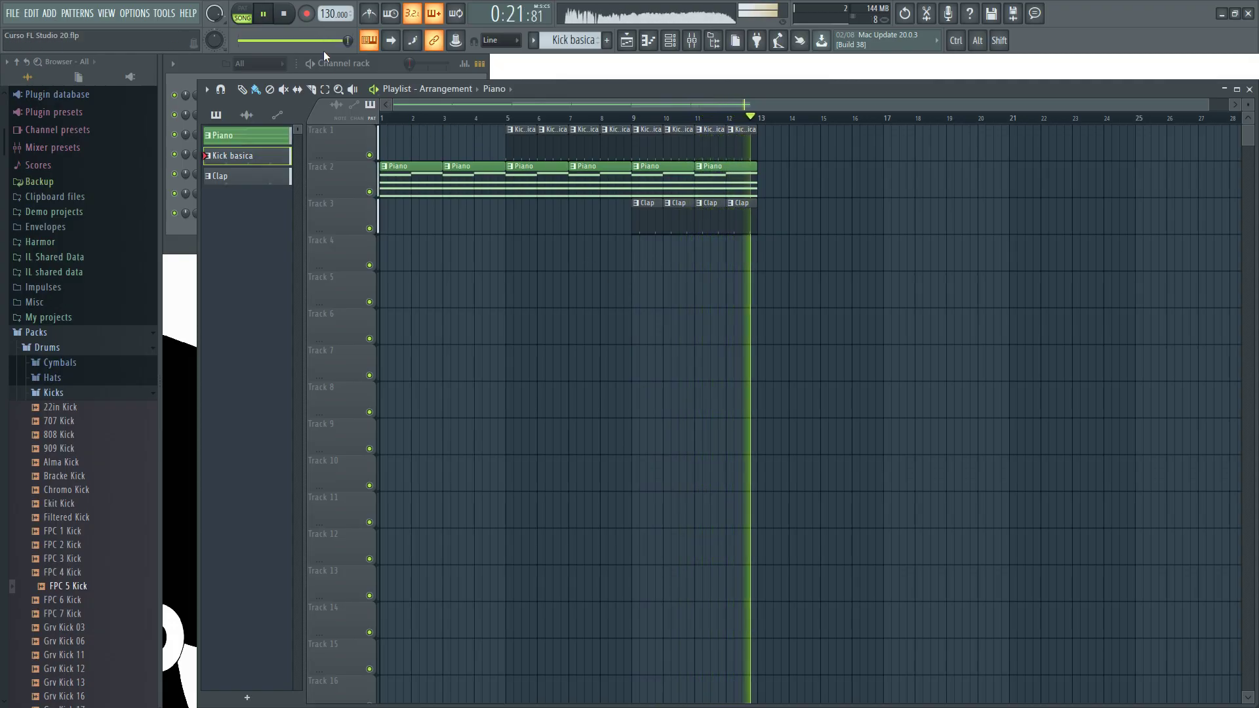
{"action": "left_click", "coordinate": [291, 15]}
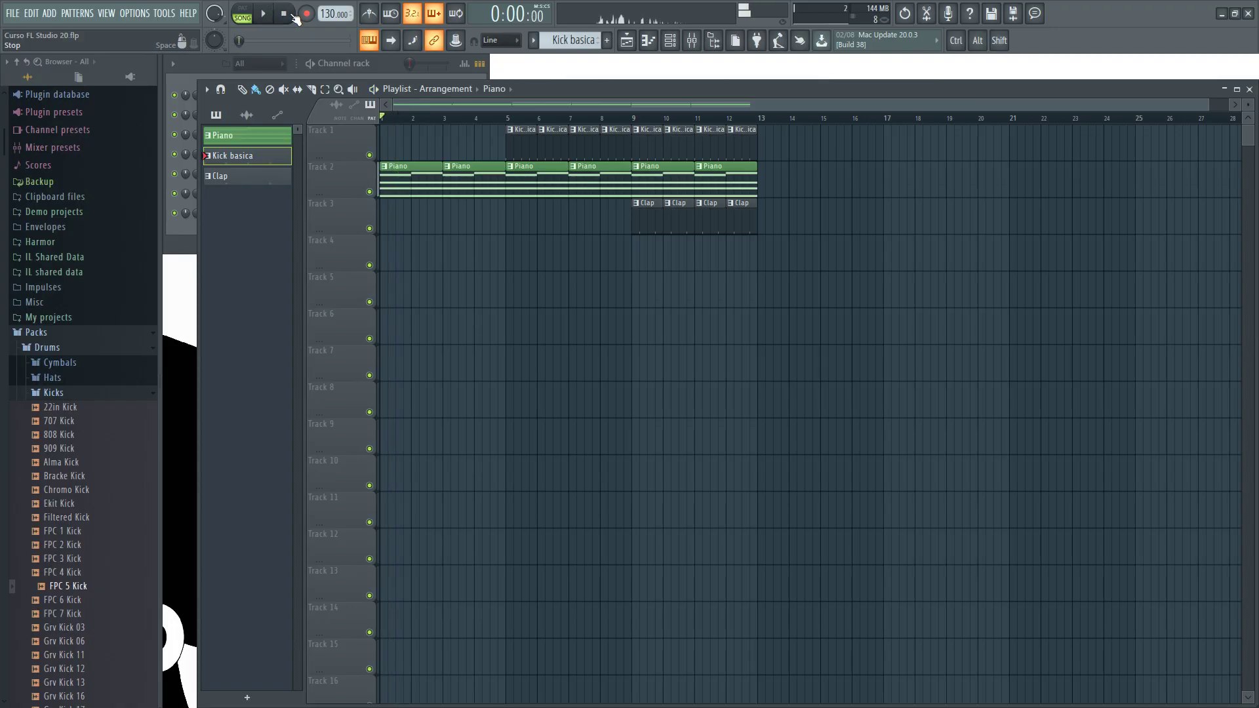
Create a new pattern named Platillo and bring the playlist to the front
{"action": "left_click", "coordinate": [387, 64]}
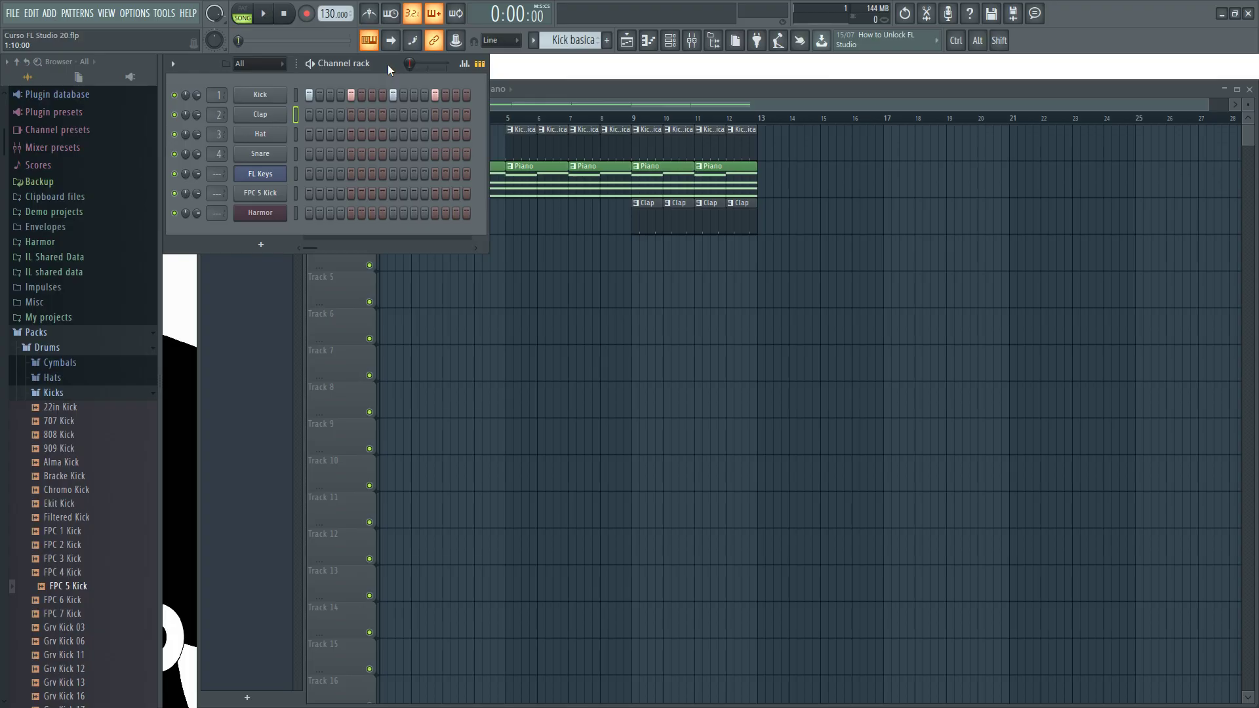
{"action": "left_click", "coordinate": [607, 40]}
{"action": "type", "text": "O"}
{"action": "key", "text": "BackSpace"}
{"action": "type", "text": "Pl"}
{"action": "key", "text": "Return"}
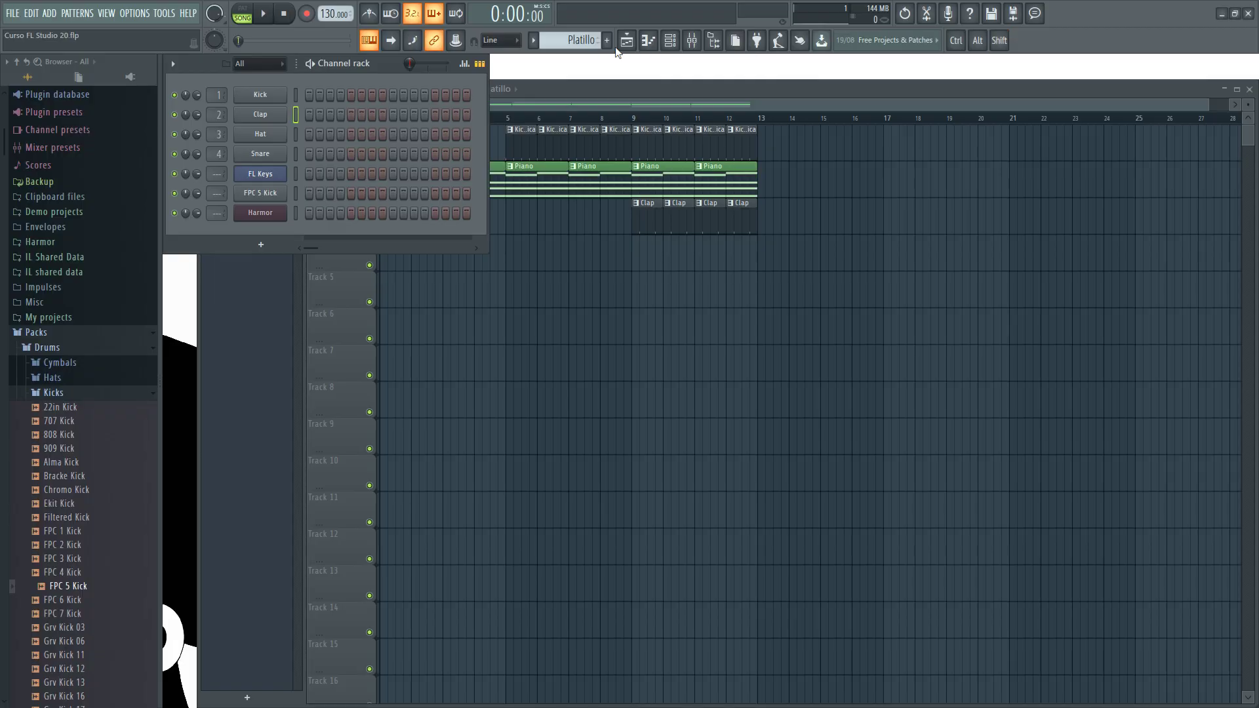
{"action": "left_click", "coordinate": [590, 89]}
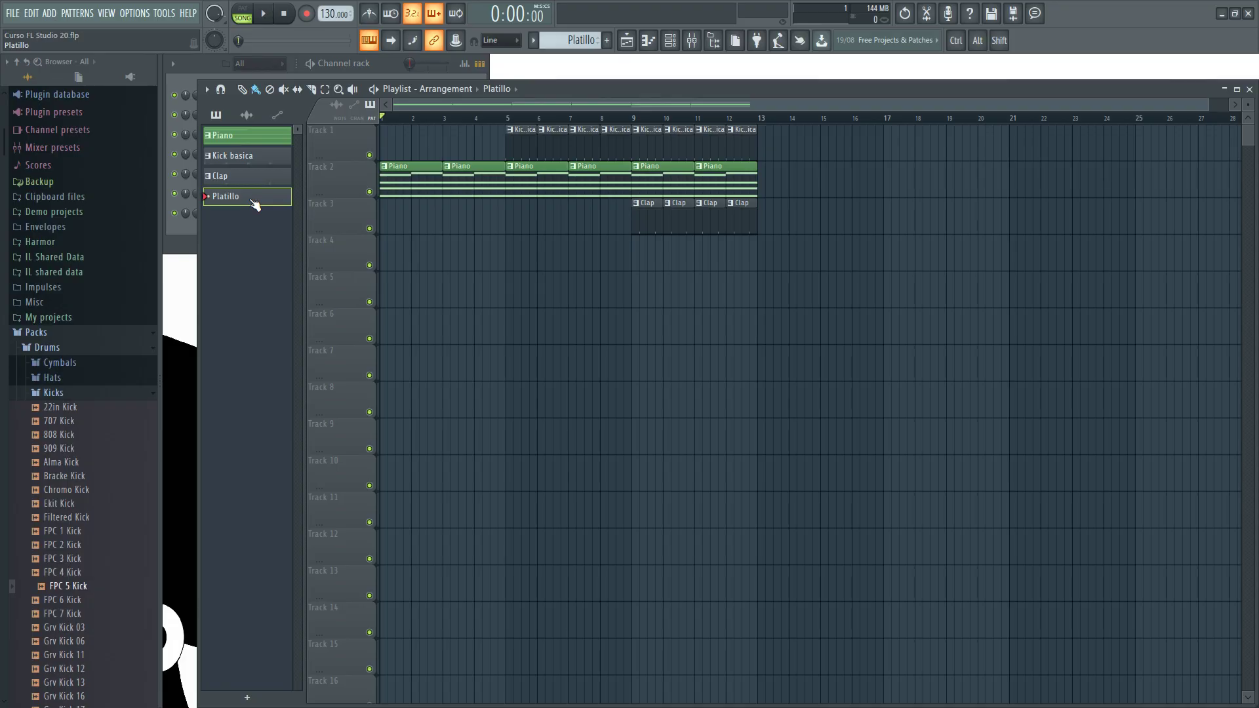
Activate steps 3, 7, 11 and 15 on the Hat channel in the Platillo pattern, closing the channel's sample settings first
{"action": "left_click", "coordinate": [388, 64]}
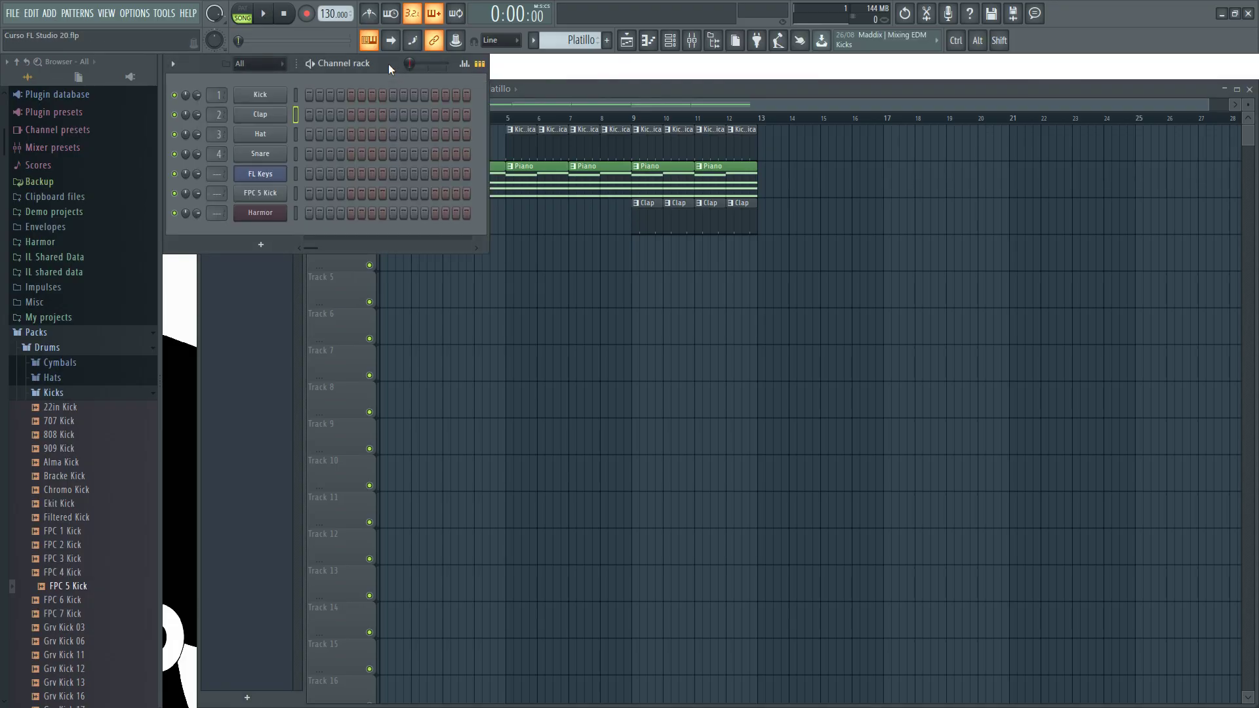
{"action": "left_click", "coordinate": [283, 135]}
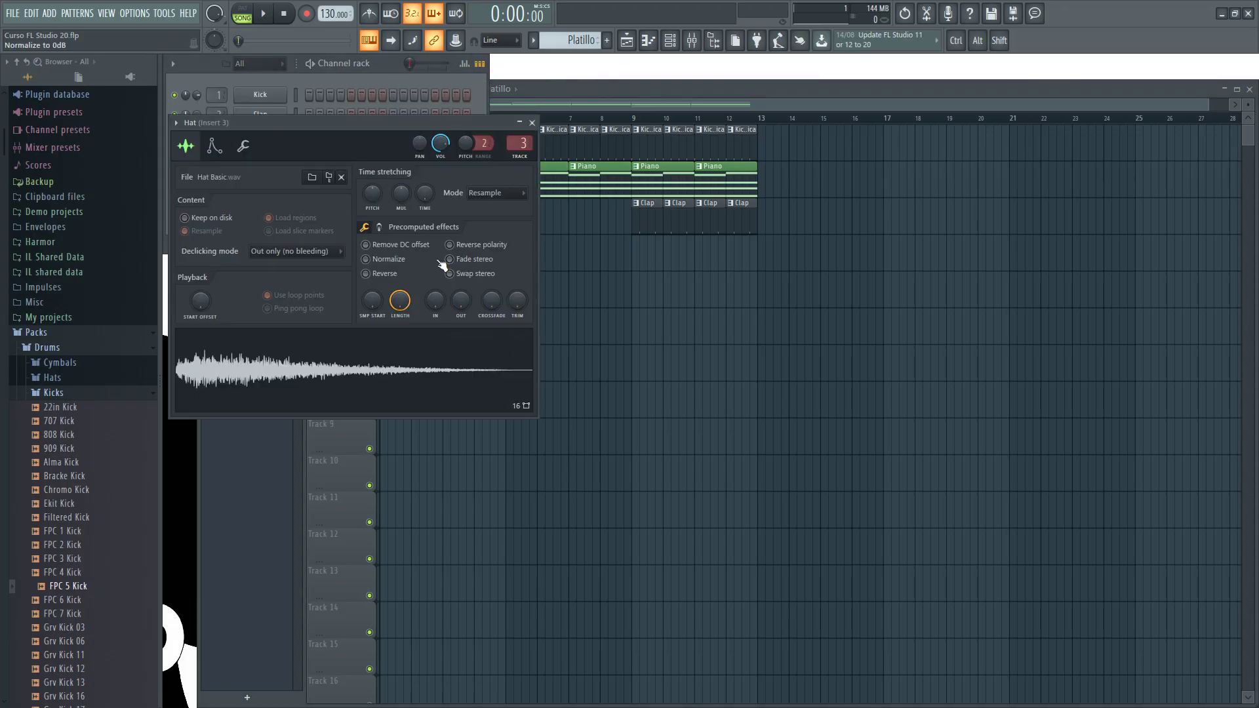
{"action": "left_click", "coordinate": [532, 123]}
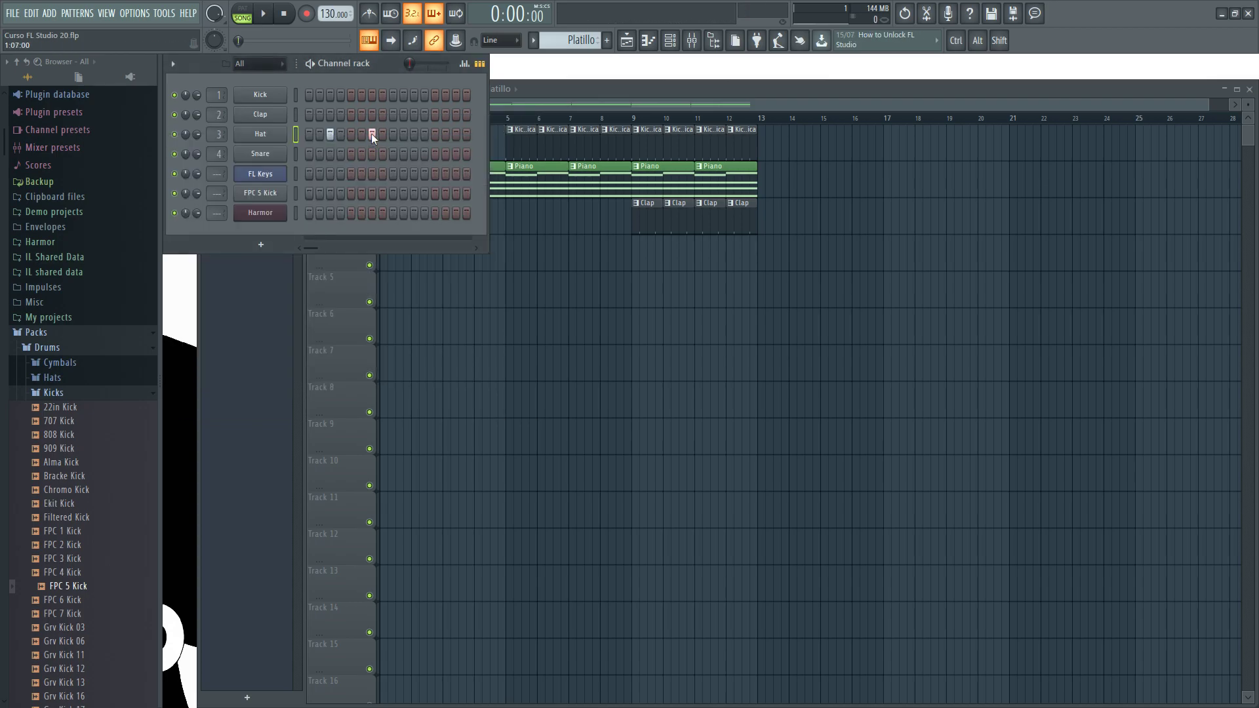
{"action": "left_click", "coordinate": [414, 134]}
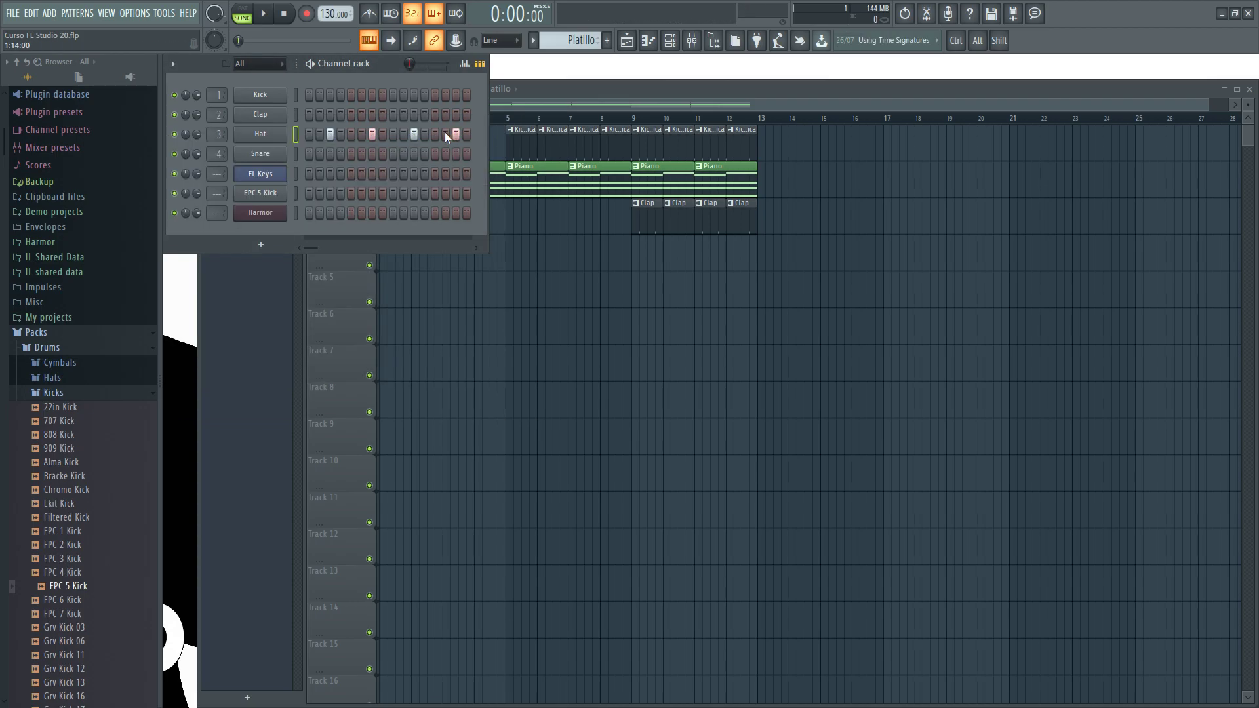
Place Platillo clips on Track 4 across bars 13 to 16 and copy the Track 1 to 3 clips from bars 9 to 12 alongside them
{"action": "left_click", "coordinate": [557, 86]}
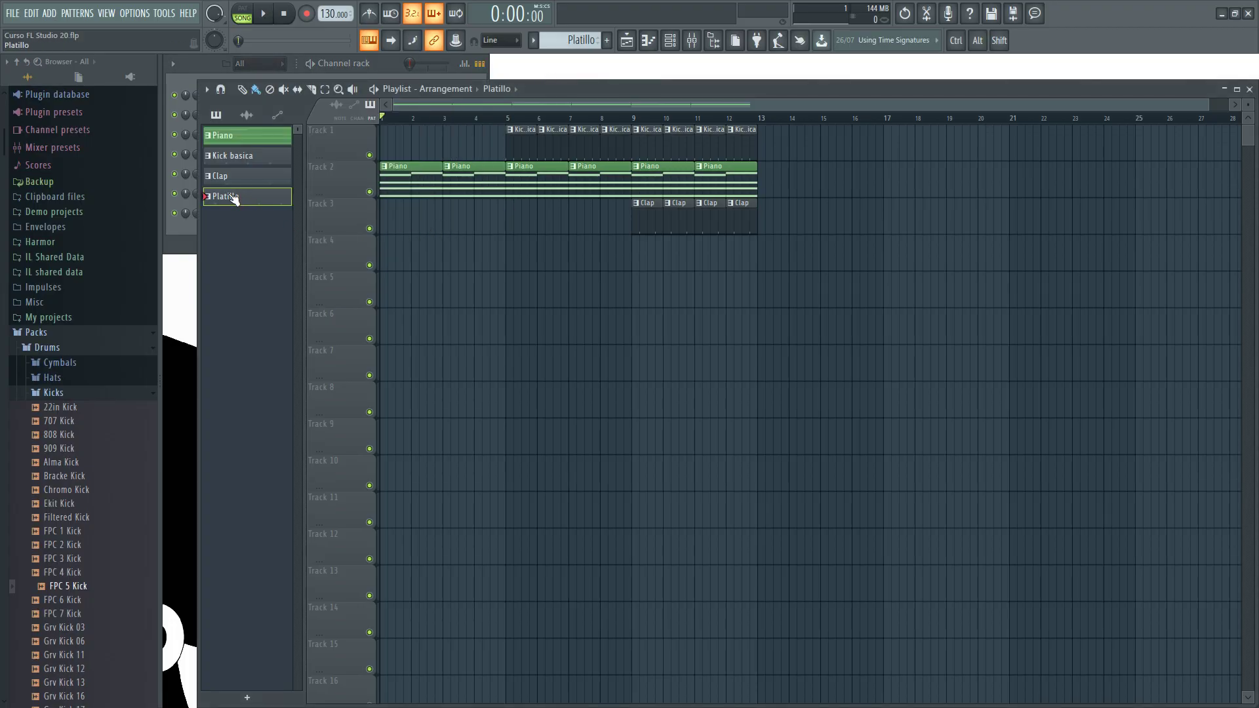
{"action": "left_click_drag", "start_coordinate": [767, 251], "coordinate": [873, 254]}
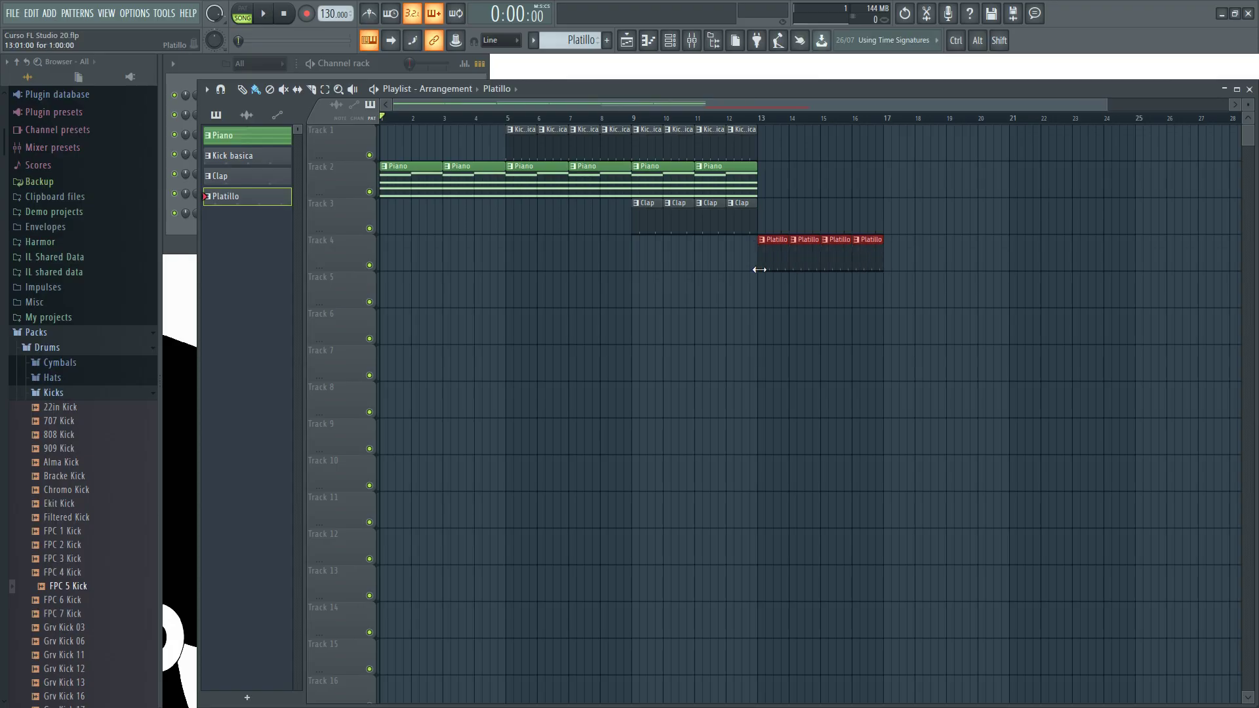
{"action": "left_click_drag", "start_coordinate": [747, 257], "coordinate": [636, 139]}
{"action": "key", "text": "ctrl"}
{"action": "key", "text": "ctrl+c"}
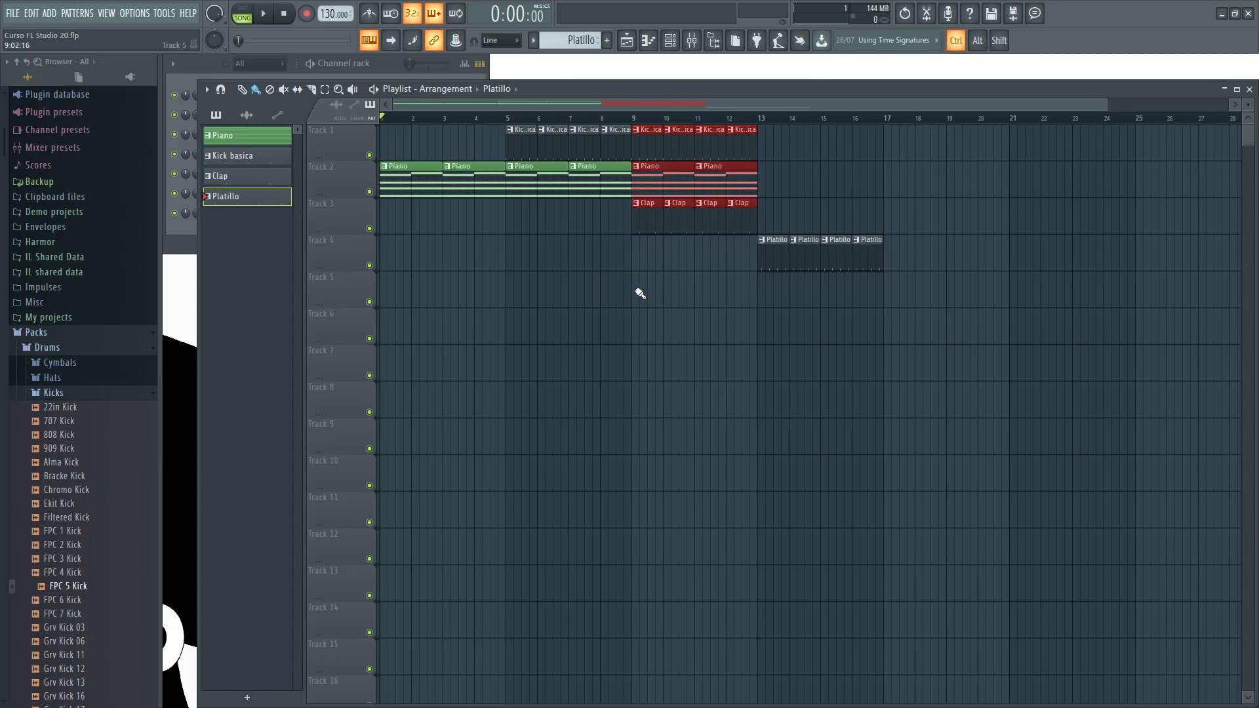
{"action": "key", "text": "ctrl+v"}
{"action": "left_click_drag", "start_coordinate": [460, 174], "coordinate": [838, 177]}
{"action": "left_click", "coordinate": [879, 387]}
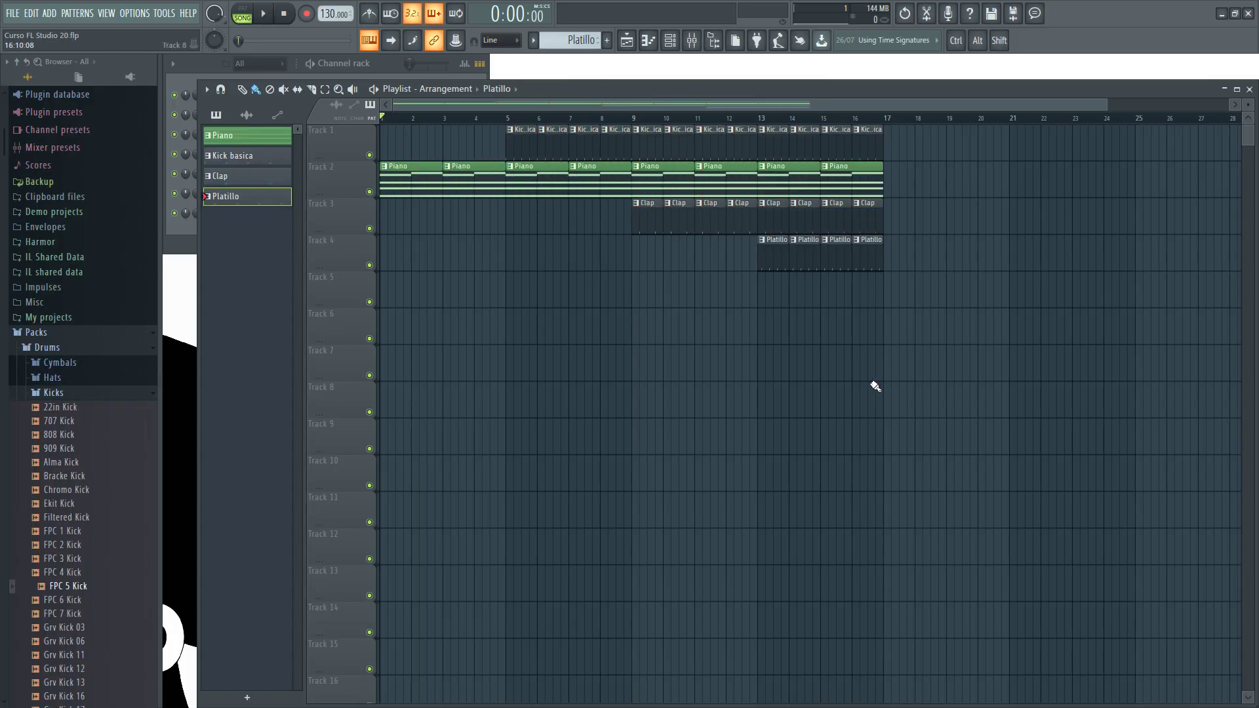
Play the arrangement from the beginning into bar 15 and stop playback
{"action": "left_click", "coordinate": [266, 15]}
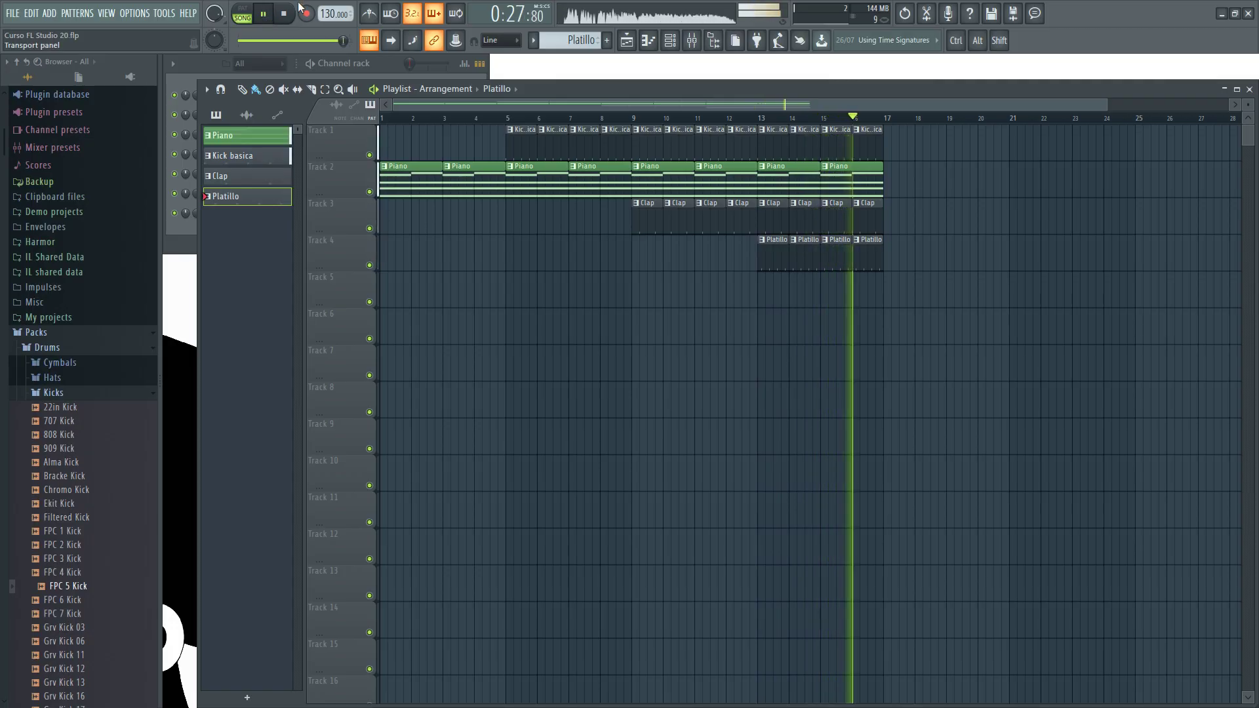
{"action": "left_click", "coordinate": [285, 14]}
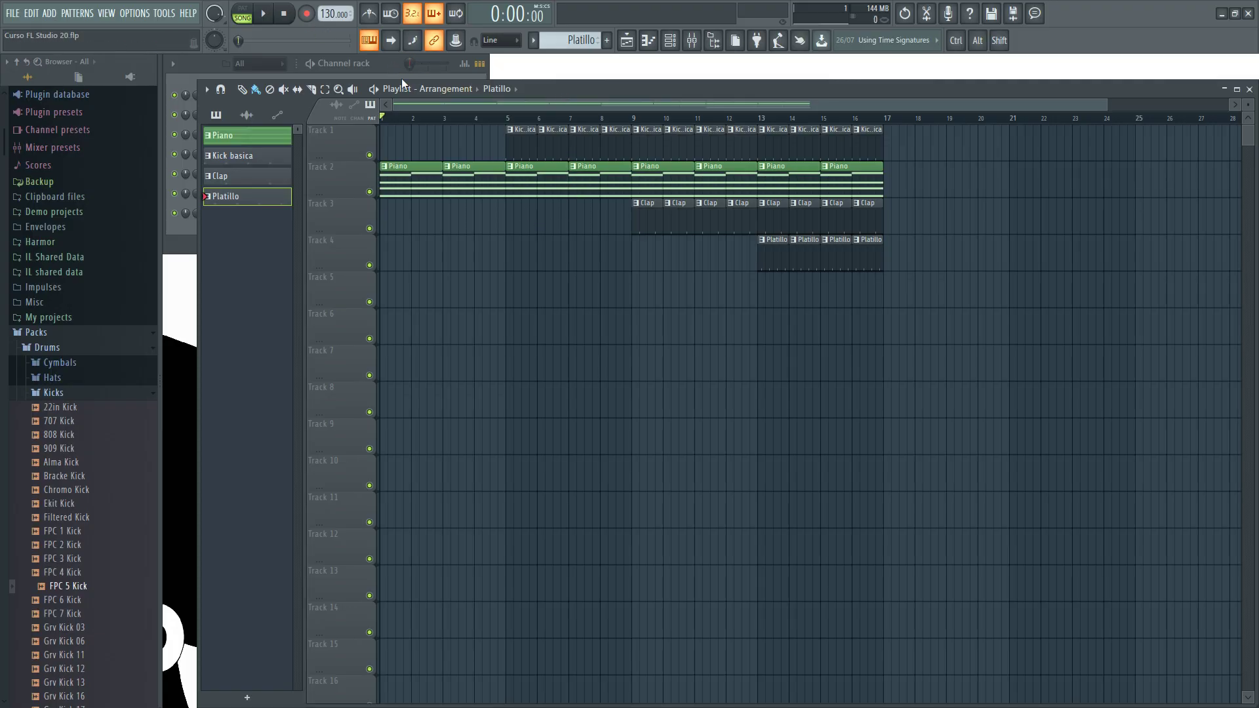
Review the step contents of the existing patterns in the channel rack, finish on Piano and bring the playlist to the front
{"action": "left_click", "coordinate": [390, 61]}
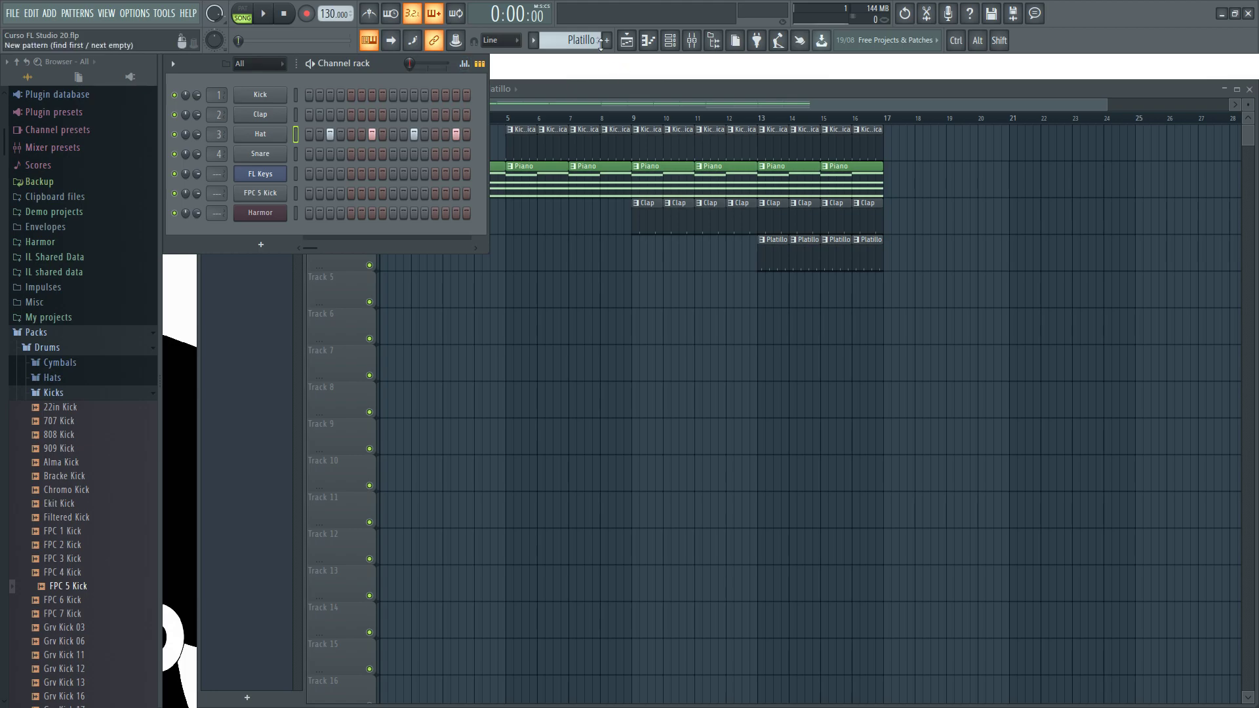
{"action": "key", "text": "F4"}
{"action": "key", "text": "KP_Add"}
{"action": "key", "text": "KP_Add"}
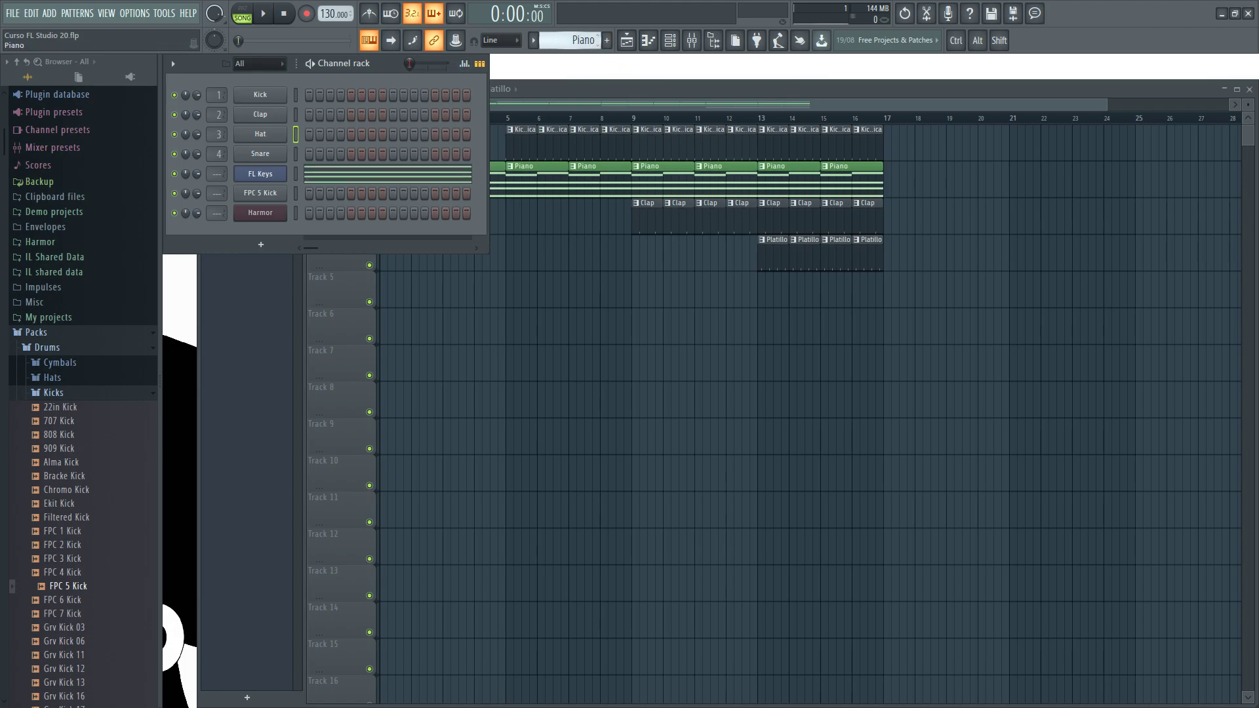
{"action": "key", "text": "KP_Subtract"}
{"action": "key", "text": "KP_Add"}
{"action": "key", "text": "KP_Add"}
{"action": "key", "text": "KP_Add"}
{"action": "key", "text": "KP_Add"}
{"action": "key", "text": "KP_Subtract"}
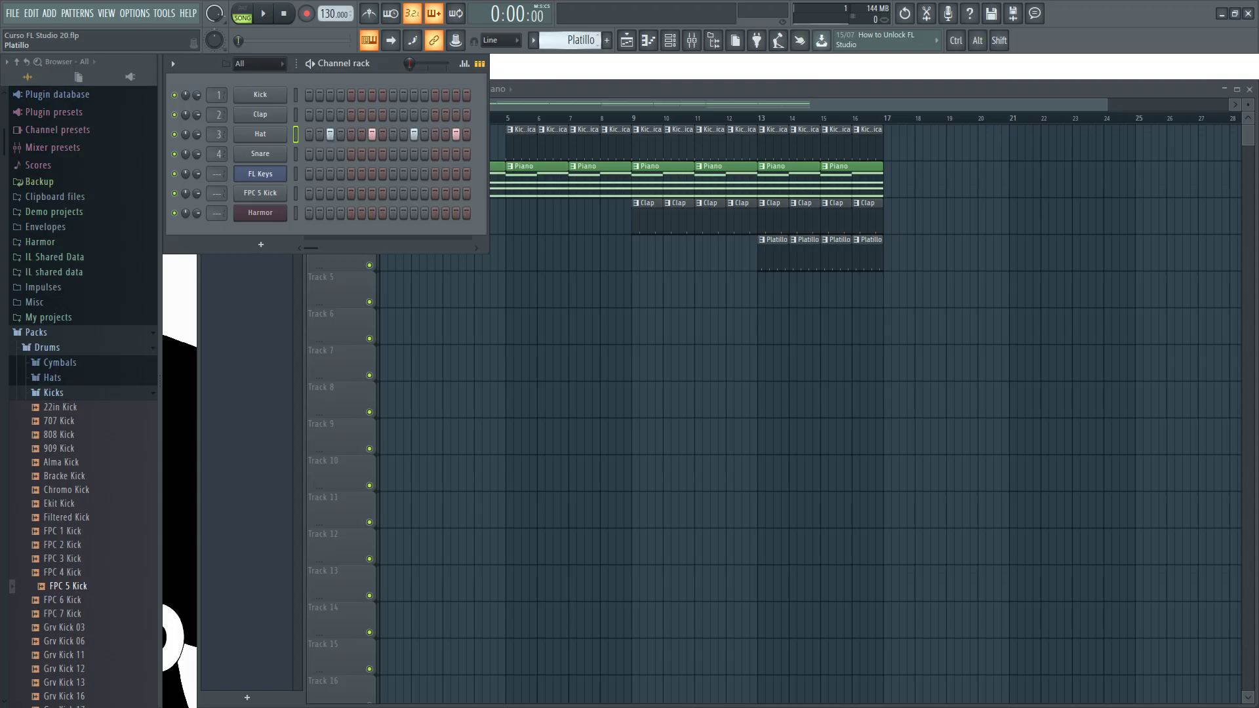
{"action": "left_click", "coordinate": [586, 97]}
{"action": "left_click_drag", "start_coordinate": [573, 40], "coordinate": [577, 136]}
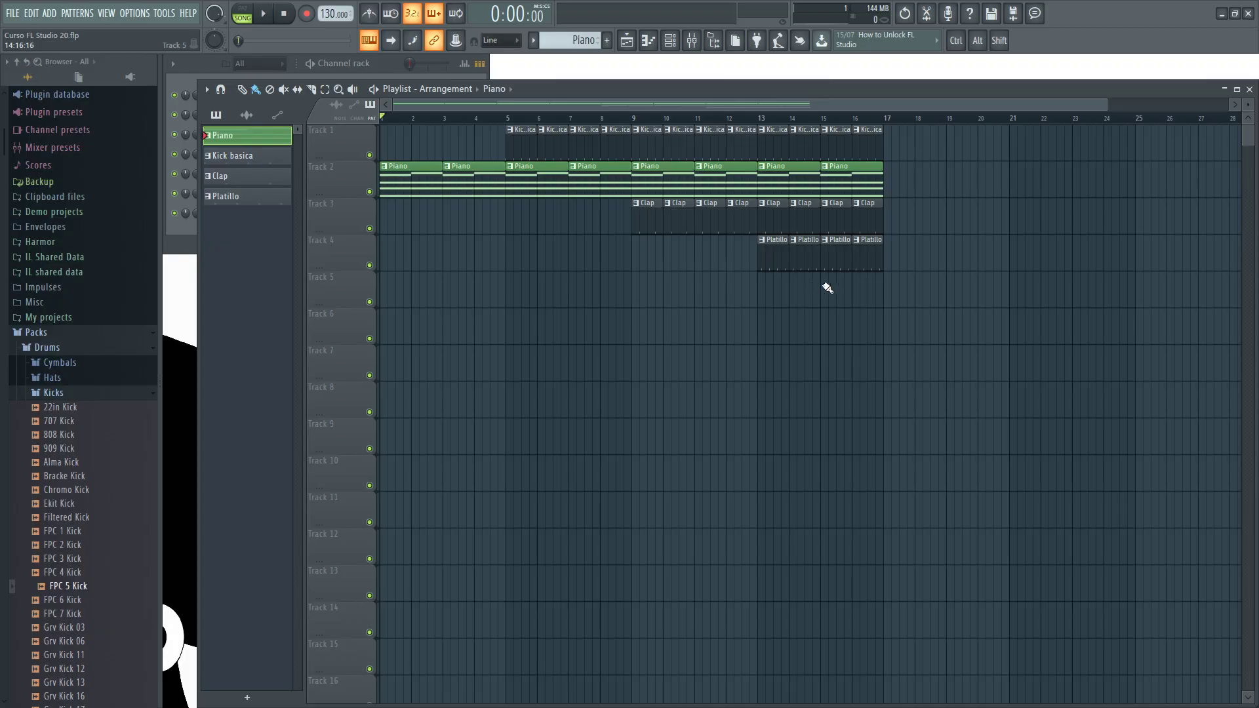
Add Kick basica clips on Track 1 and Platillo clips on Track 4 across bars 17 to 20
{"action": "left_click_drag", "start_coordinate": [893, 105], "coordinate": [997, 105]}
{"action": "left_click", "coordinate": [671, 148]}
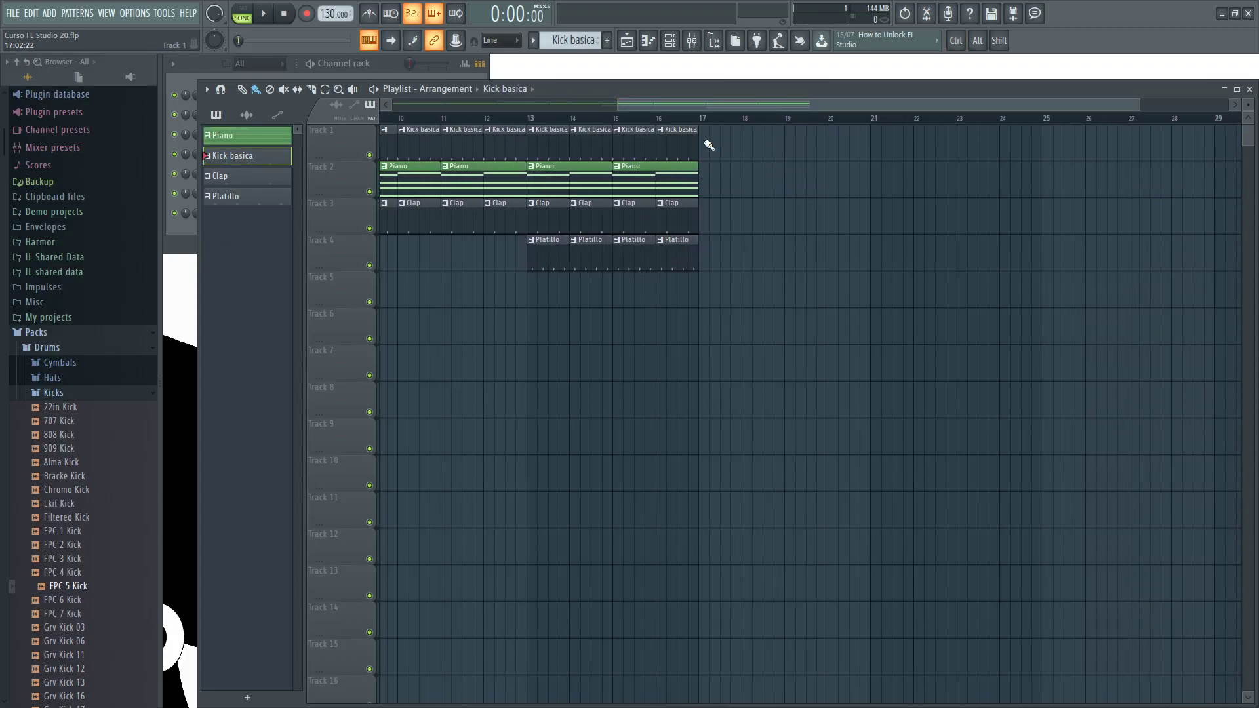
{"action": "left_click_drag", "start_coordinate": [708, 144], "coordinate": [848, 141]}
{"action": "left_click", "coordinate": [678, 261]}
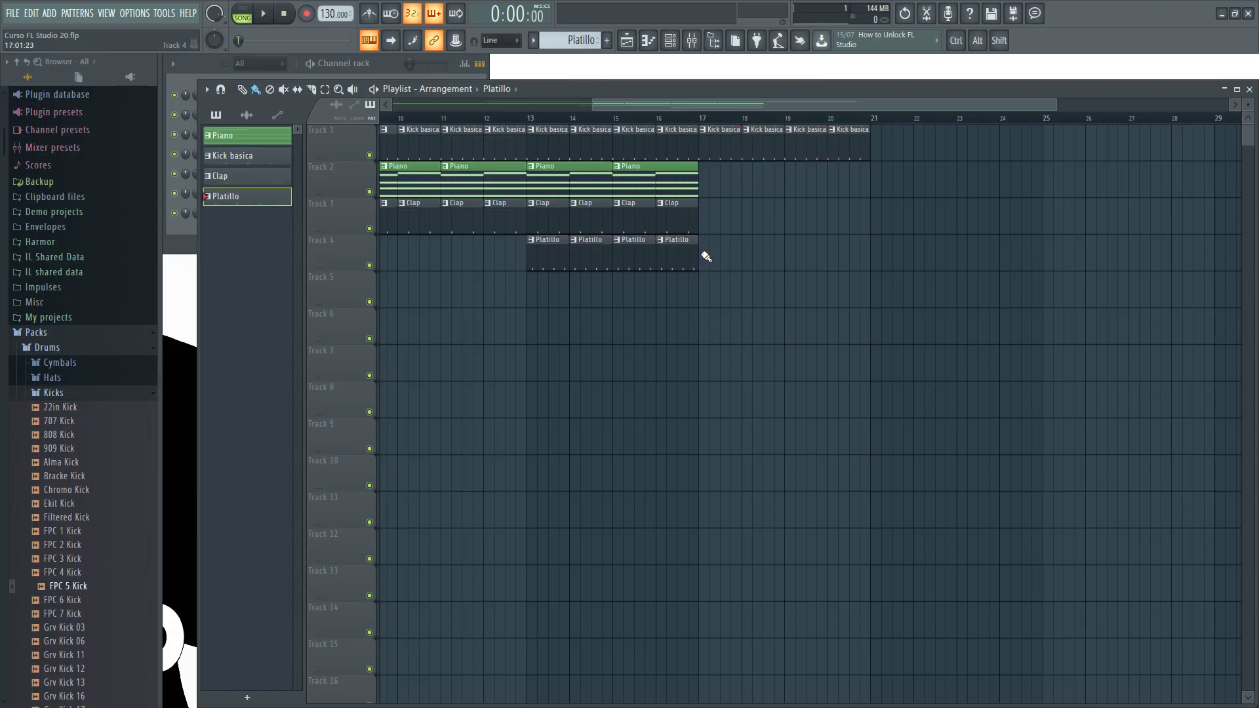
{"action": "left_click_drag", "start_coordinate": [705, 256], "coordinate": [860, 257]}
Add Clap clips on Track 3 and Platillo clips on Track 4 across bars 21 to 24, removing the stray Kick basica clip at bar 21
{"action": "left_click", "coordinate": [863, 156]}
{"action": "left_click", "coordinate": [877, 151]}
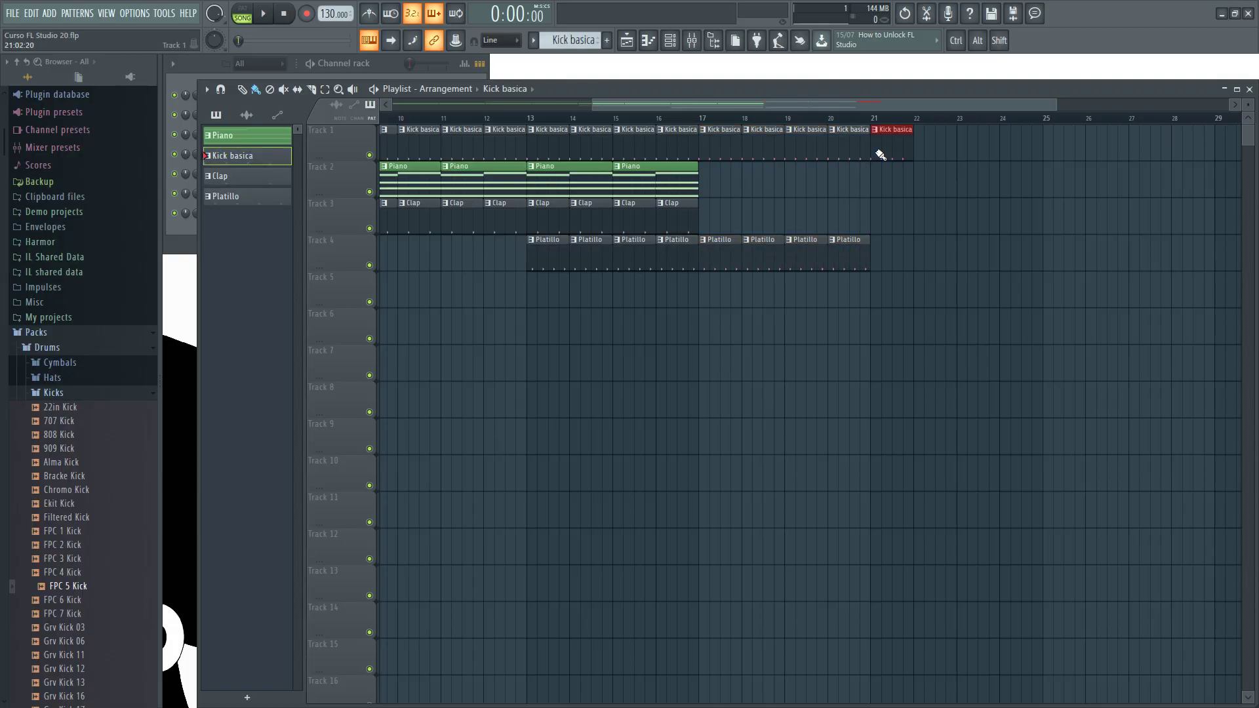
{"action": "right_click", "coordinate": [887, 139]}
{"action": "left_click", "coordinate": [680, 215]}
{"action": "left_click_drag", "start_coordinate": [873, 222], "coordinate": [1017, 219]}
{"action": "left_click", "coordinate": [856, 258]}
{"action": "left_click_drag", "start_coordinate": [877, 254], "coordinate": [1028, 256]}
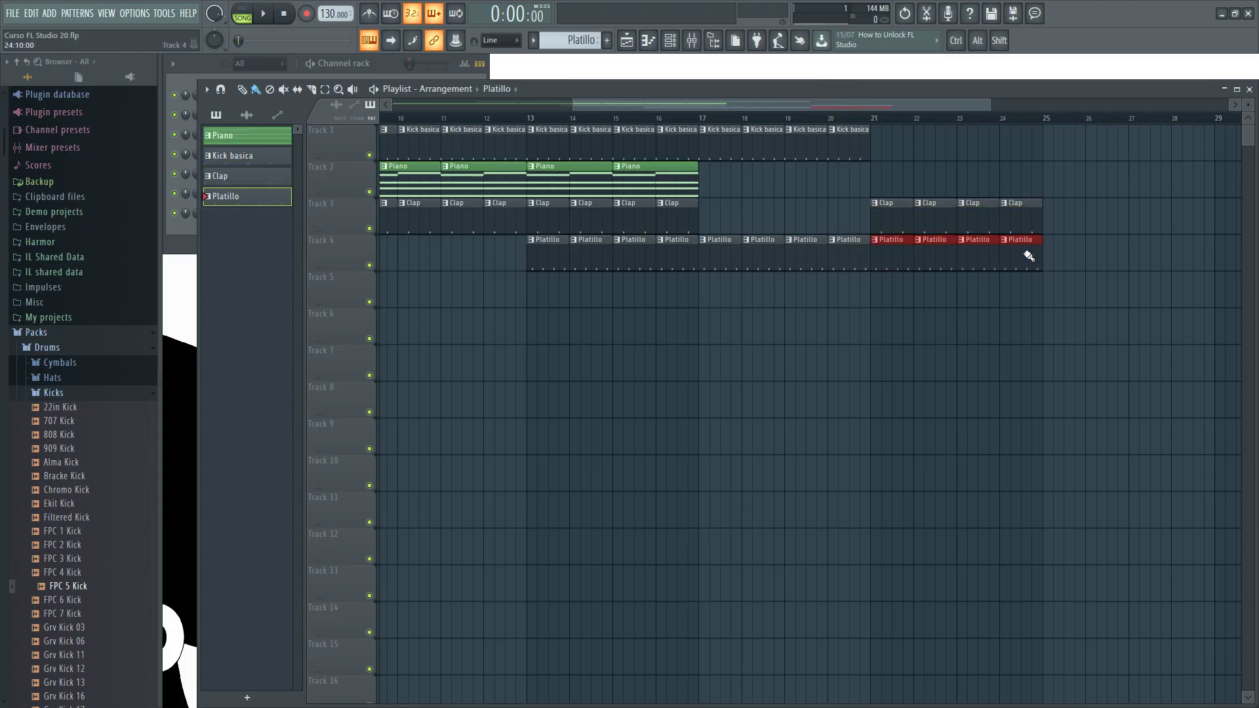
Play the arrangement from bar 17 into the Clap and Platillo section and stop playback
{"action": "left_click", "coordinate": [679, 120]}
{"action": "key", "text": "space"}
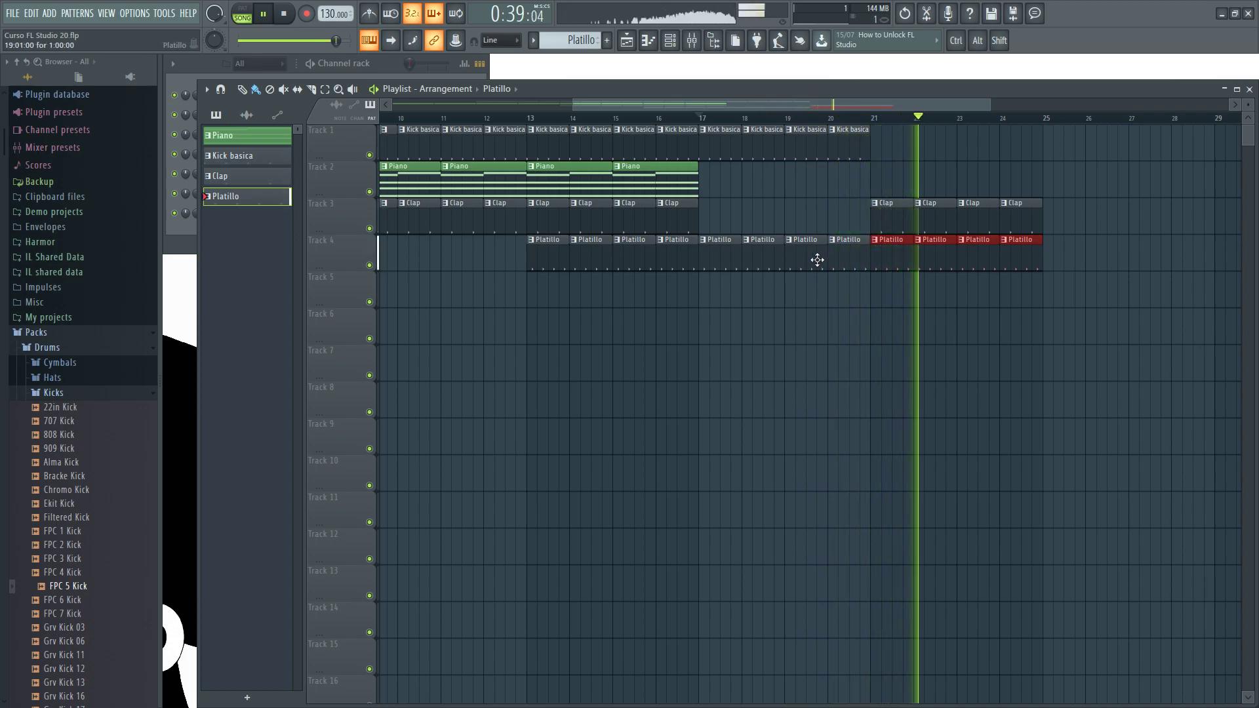
{"action": "key", "text": "space"}
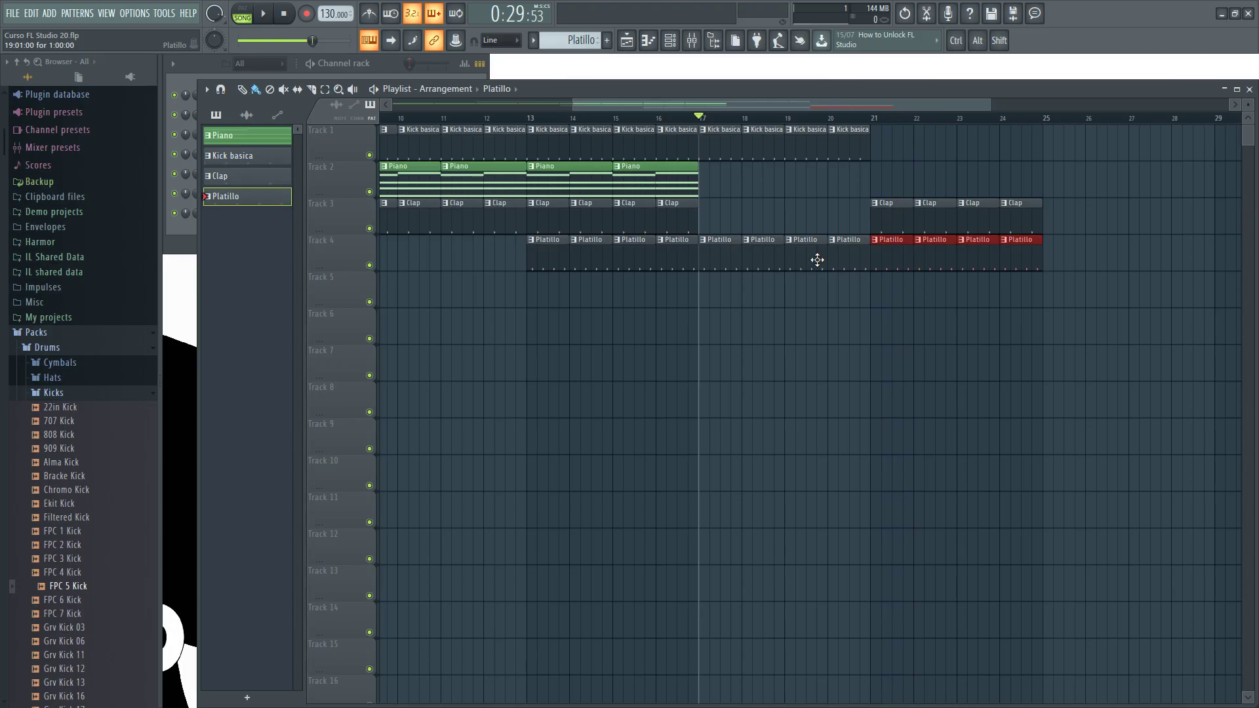
Bring the channel rack to the front and create a new pattern named Bateria
{"action": "left_click_drag", "start_coordinate": [840, 297], "coordinate": [569, 316]}
{"action": "left_click", "coordinate": [372, 60]}
{"action": "left_click", "coordinate": [608, 40]}
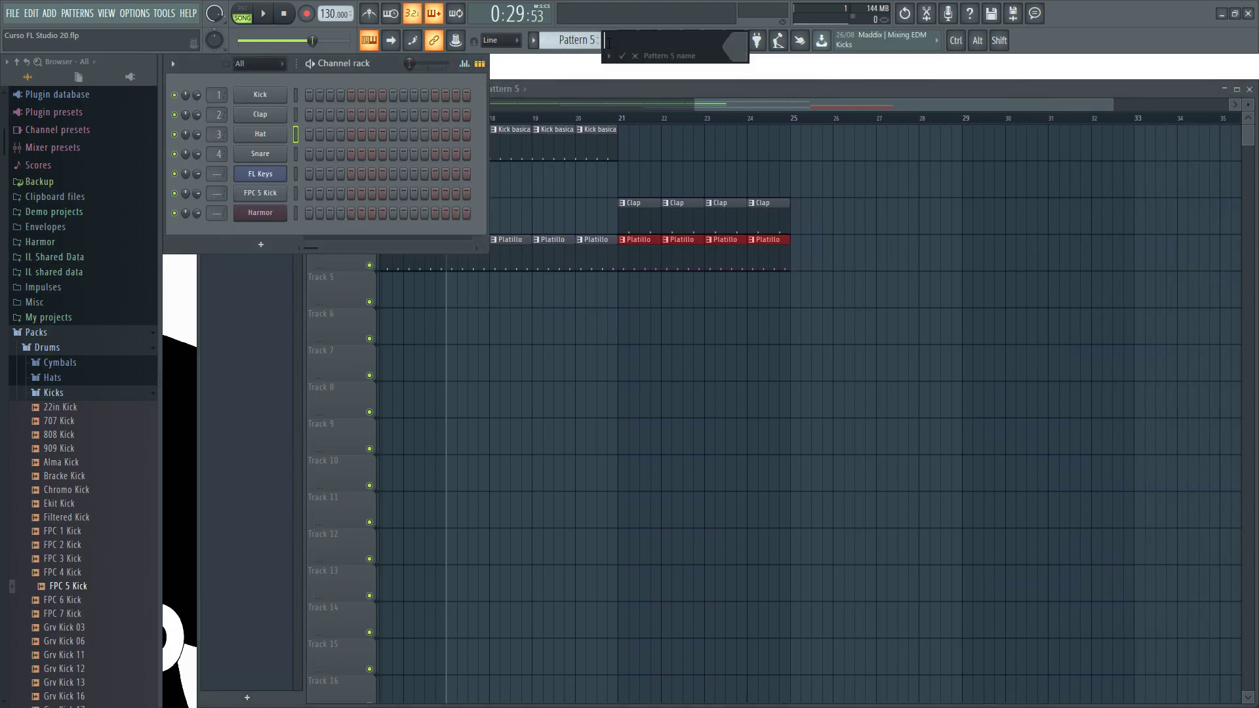
{"action": "type", "text": "Bateria"}
{"action": "key", "text": "Return"}
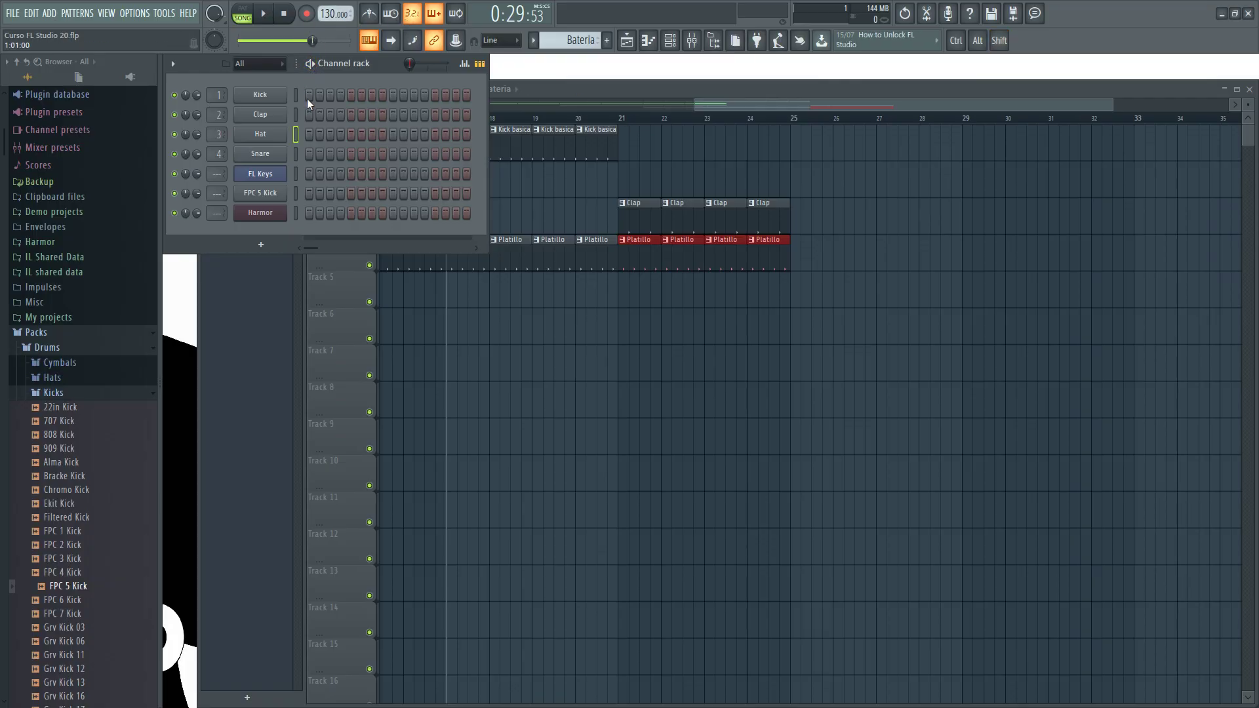
Activate Kick steps 1, 5, 9 and 13, Clap steps 5 and 13, and Hat steps 3, 7, 11 and 15 in the Bateria pattern
{"action": "left_click", "coordinate": [435, 94]}
{"action": "left_click", "coordinate": [351, 114]}
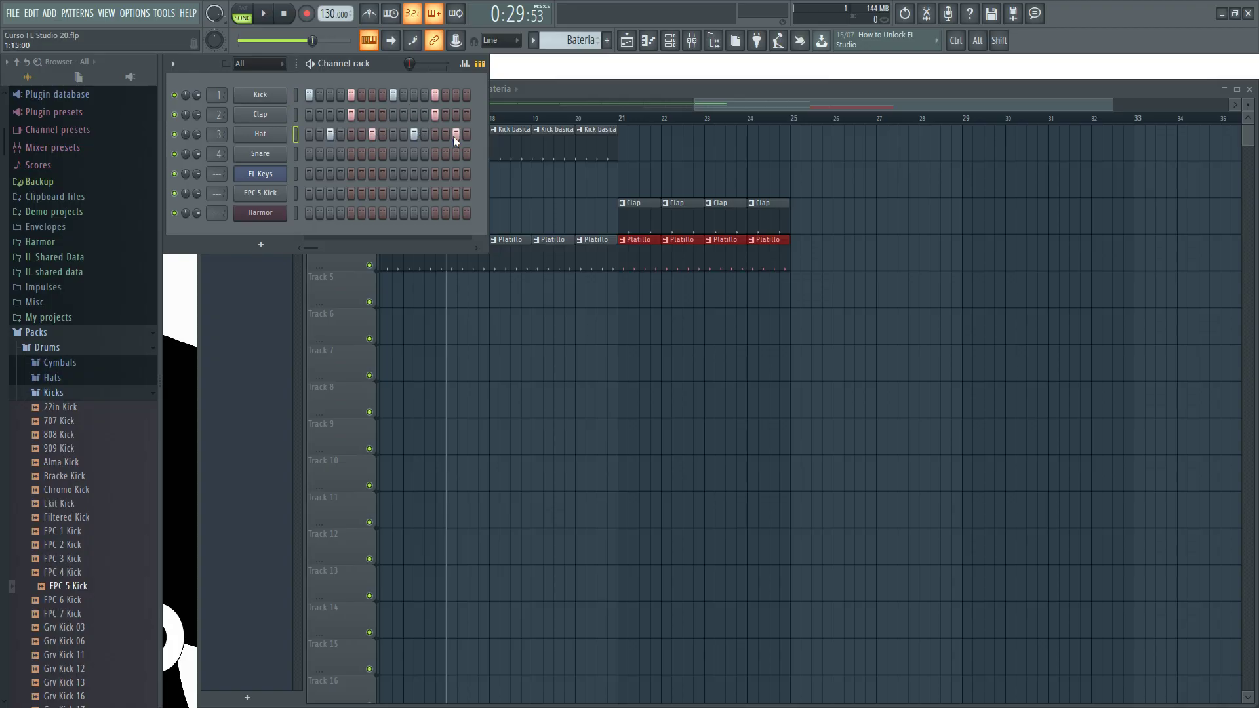
Audition the Bateria pattern in pattern mode, stop it and return to song mode
{"action": "left_click", "coordinate": [248, 22]}
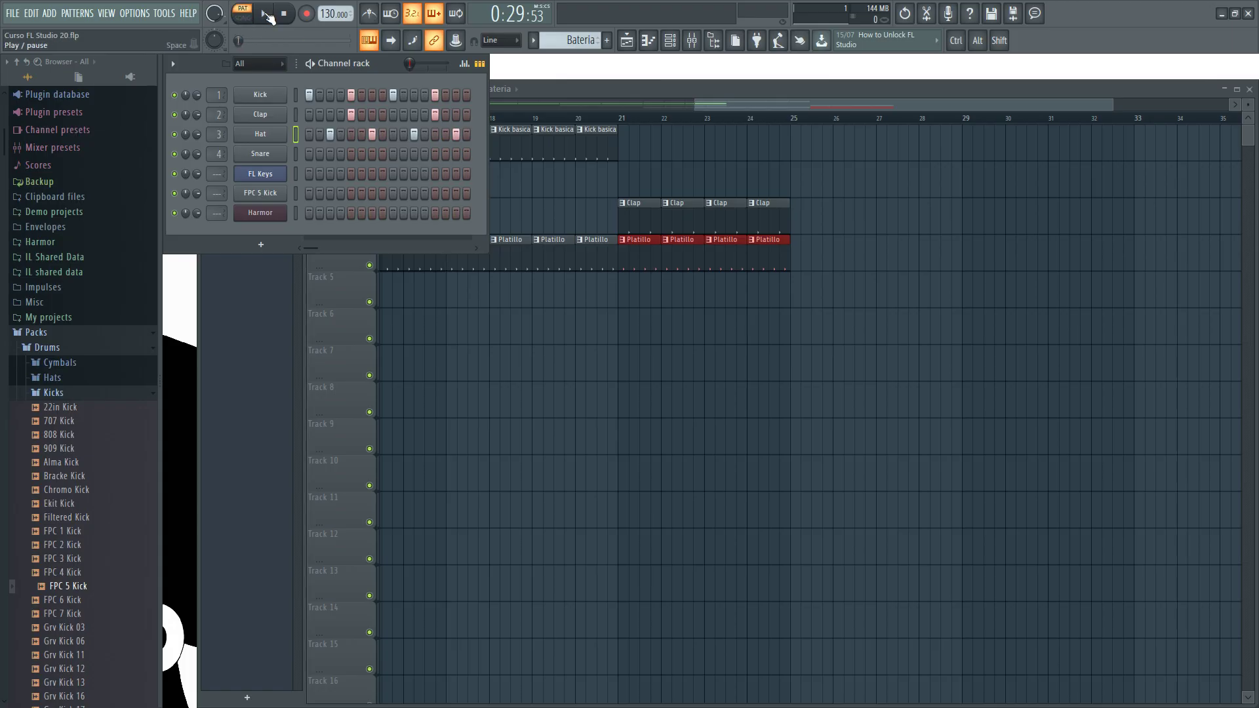
{"action": "left_click", "coordinate": [266, 15]}
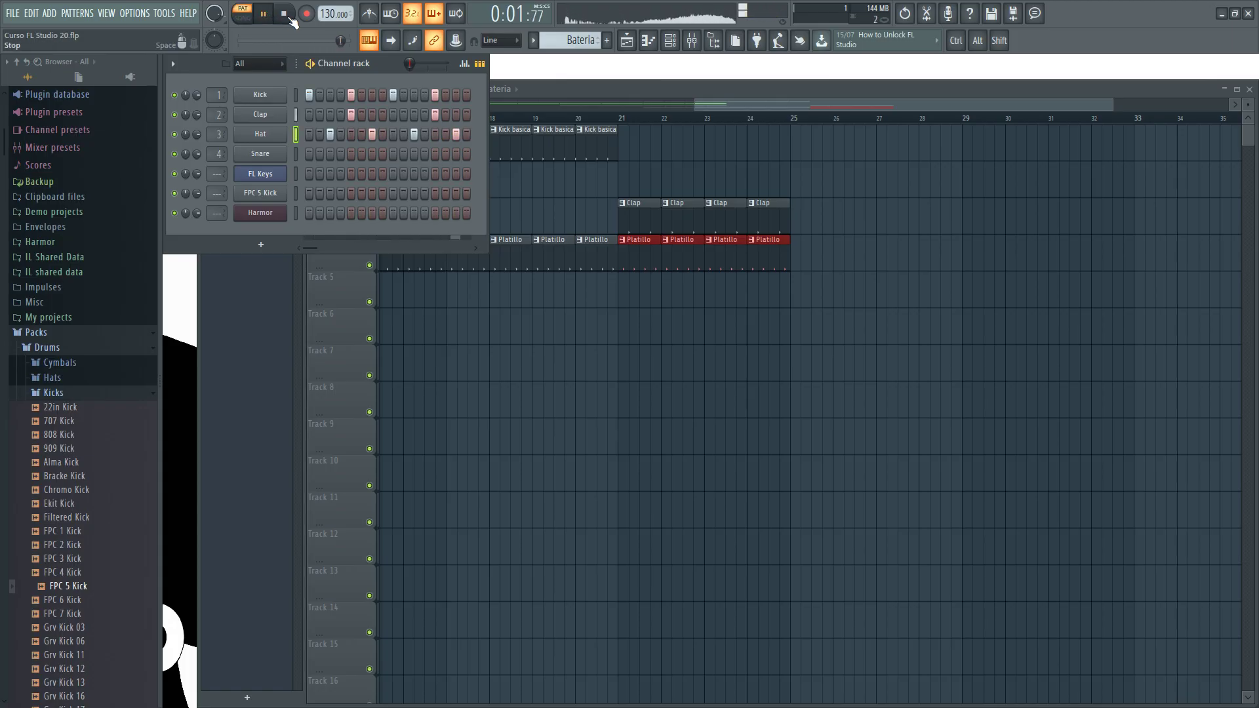
{"action": "left_click", "coordinate": [286, 15]}
{"action": "left_click", "coordinate": [242, 19]}
Delete all the Kick basica, Clap and Platillo clips from bar 17 onward in the playlist
{"action": "left_click", "coordinate": [706, 84]}
{"action": "left_click_drag", "start_coordinate": [517, 197], "coordinate": [693, 194]}
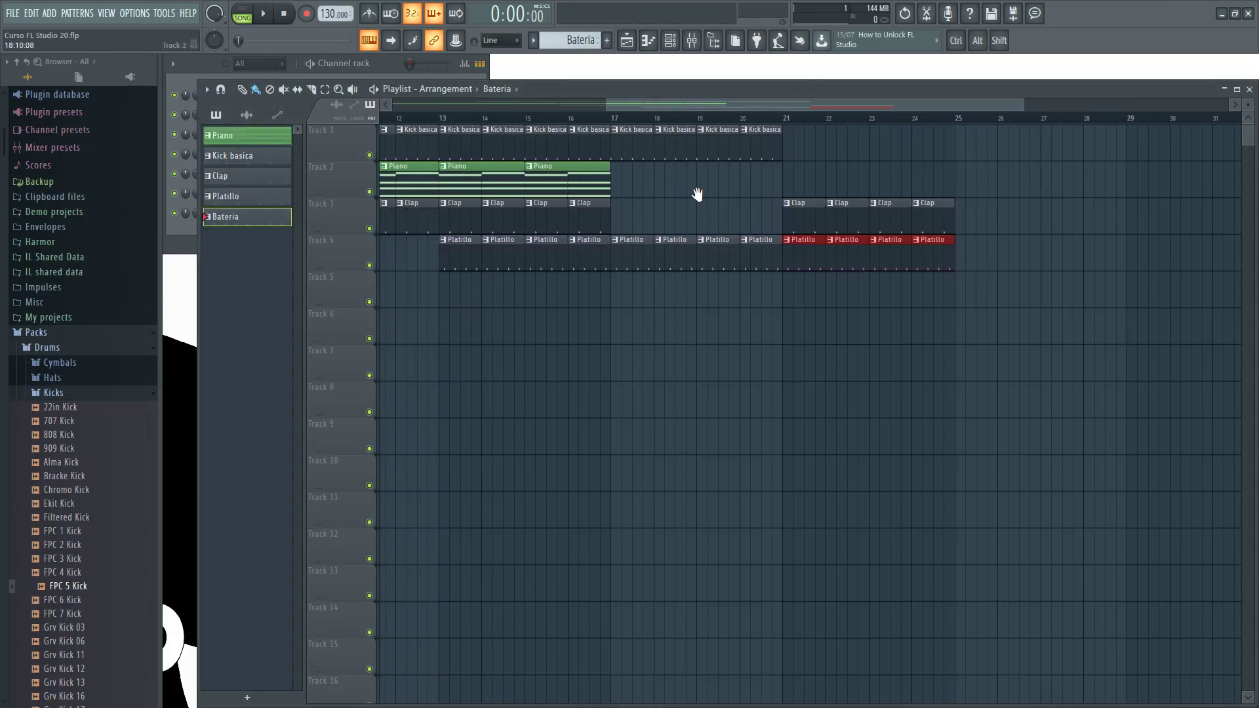
{"action": "scroll", "coordinate": [697, 185], "scroll_direction": "left", "scroll_amount": 2}
{"action": "mouse_move", "coordinate": [677, 151]}
{"action": "left_mouse_down"}
{"action": "mouse_move", "coordinate": [898, 170]}
{"action": "mouse_move", "coordinate": [866, 223]}
{"action": "mouse_move", "coordinate": [694, 254]}
{"action": "mouse_move", "coordinate": [992, 254]}
{"action": "left_mouse_up"}
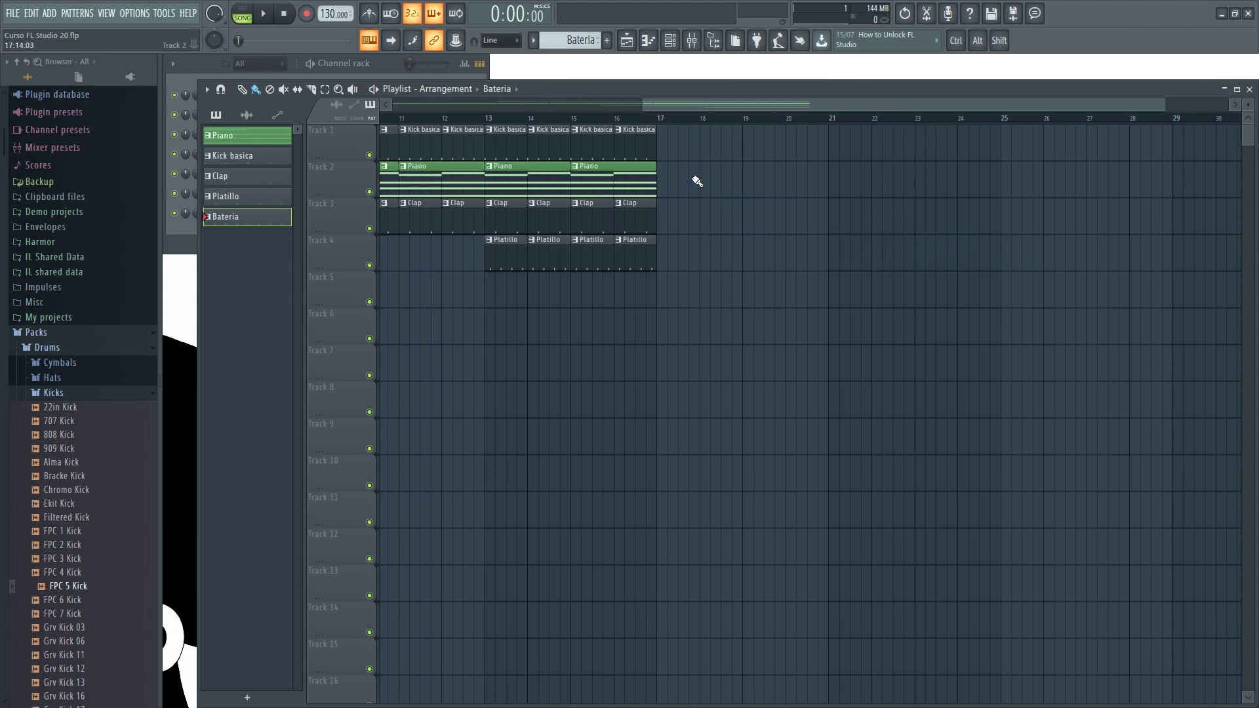
Place Bateria clips on Track 1 and Piano clips on Track 2 across bars 17 to 20
{"action": "left_click_drag", "start_coordinate": [665, 151], "coordinate": [805, 149]}
{"action": "left_click", "coordinate": [642, 190]}
{"action": "left_click_drag", "start_coordinate": [665, 177], "coordinate": [788, 176]}
{"action": "left_click_drag", "start_coordinate": [730, 100], "coordinate": [567, 116]}
{"action": "left_click", "coordinate": [652, 373], "text": "ctrl"}
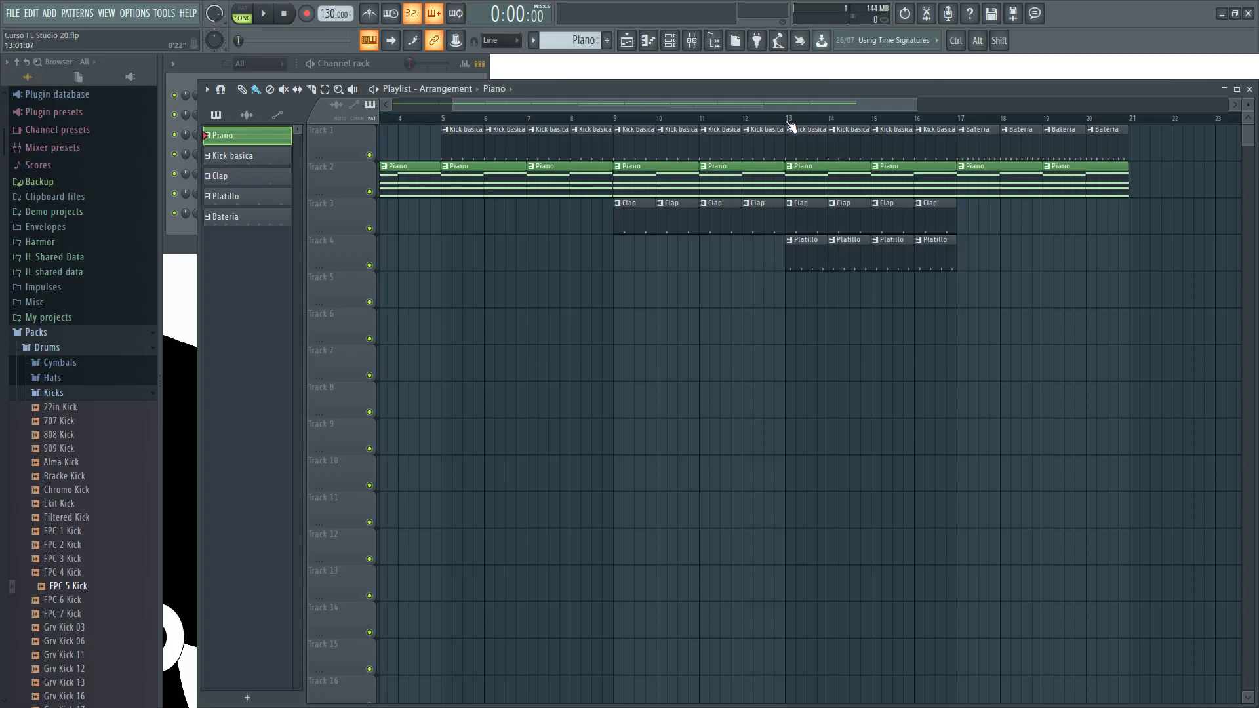
Move the playhead between the arrangement's four-bar sections to review where each element enters
{"action": "left_click", "coordinate": [581, 120]}
{"action": "left_click", "coordinate": [494, 120]}
{"action": "left_click", "coordinate": [408, 119]}
{"action": "left_click", "coordinate": [419, 120]}
{"action": "left_click", "coordinate": [655, 121]}
{"action": "left_click", "coordinate": [817, 121]}
{"action": "left_click", "coordinate": [957, 121]}
{"action": "left_click", "coordinate": [1121, 121]}
{"action": "left_click", "coordinate": [1195, 124]}
{"action": "left_click", "coordinate": [796, 121]}
{"action": "left_click", "coordinate": [655, 122]}
{"action": "left_click_drag", "start_coordinate": [863, 103], "coordinate": [915, 102]}
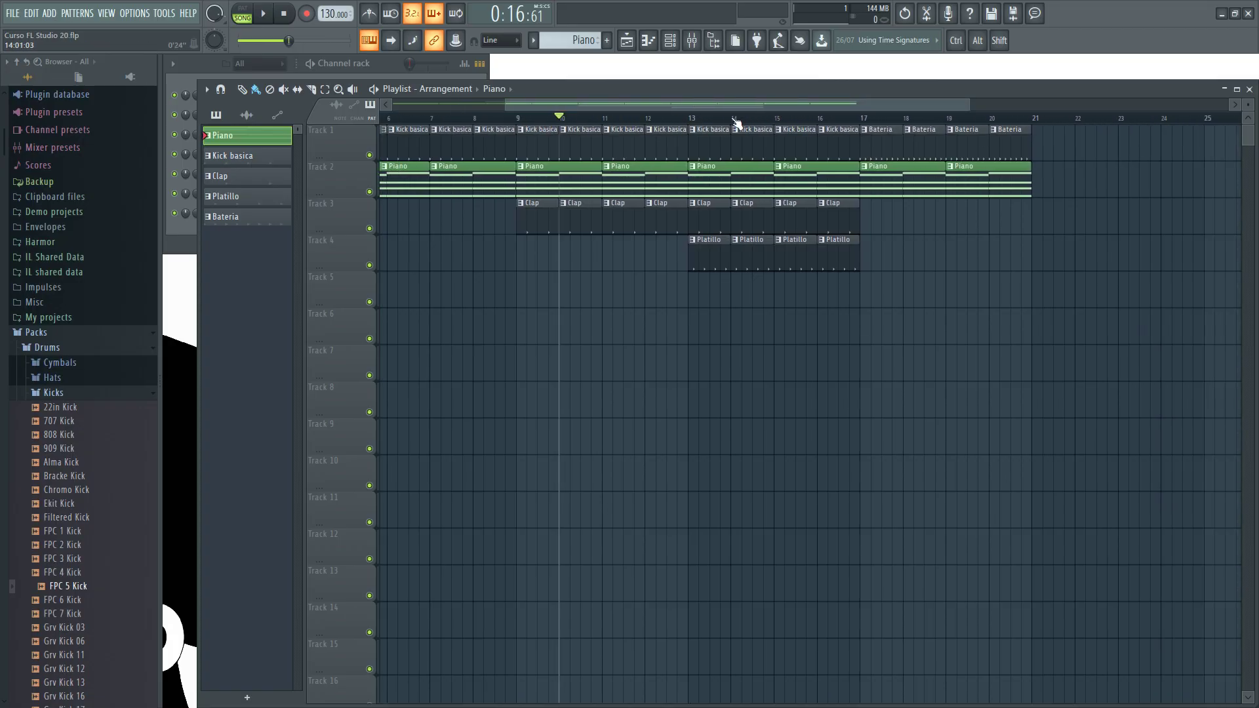
Play briefly from bar 13, stop, and scrub the playhead across bars 1 to 20
{"action": "left_click", "coordinate": [708, 123]}
{"action": "key", "text": "space"}
{"action": "key", "text": "space"}
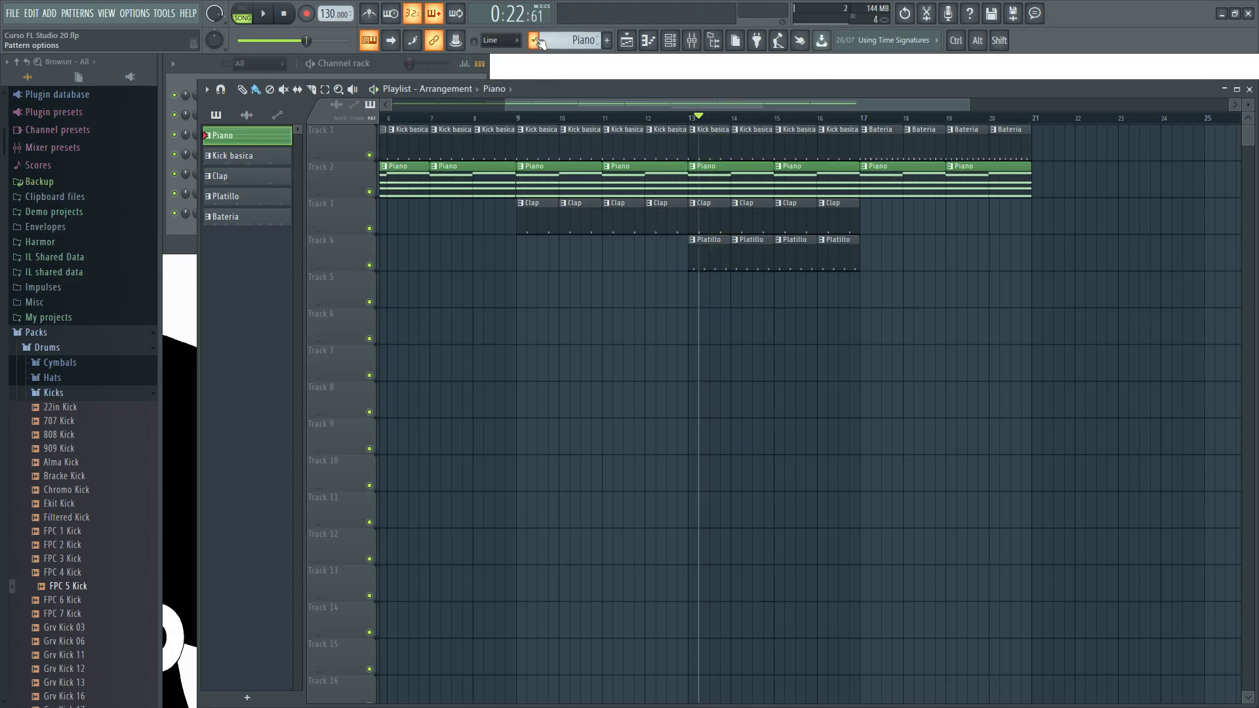
{"action": "left_click_drag", "start_coordinate": [646, 105], "coordinate": [472, 116]}
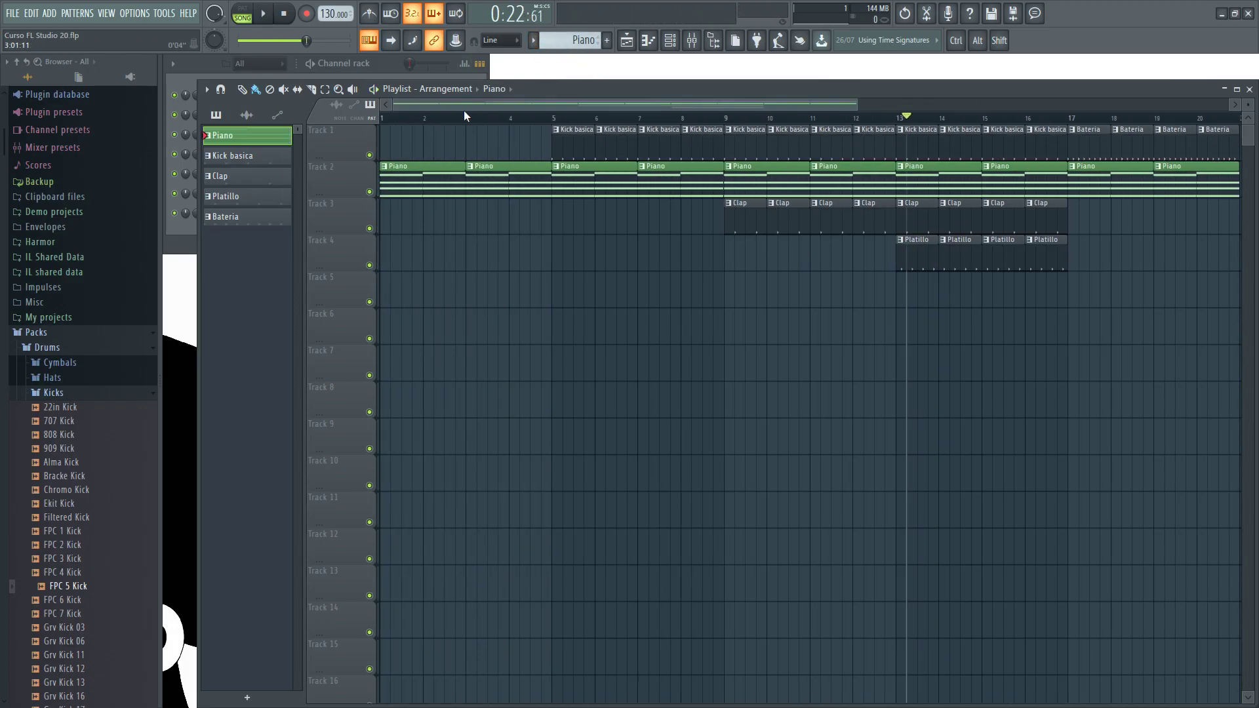
{"action": "left_click_drag", "start_coordinate": [394, 118], "coordinate": [580, 124]}
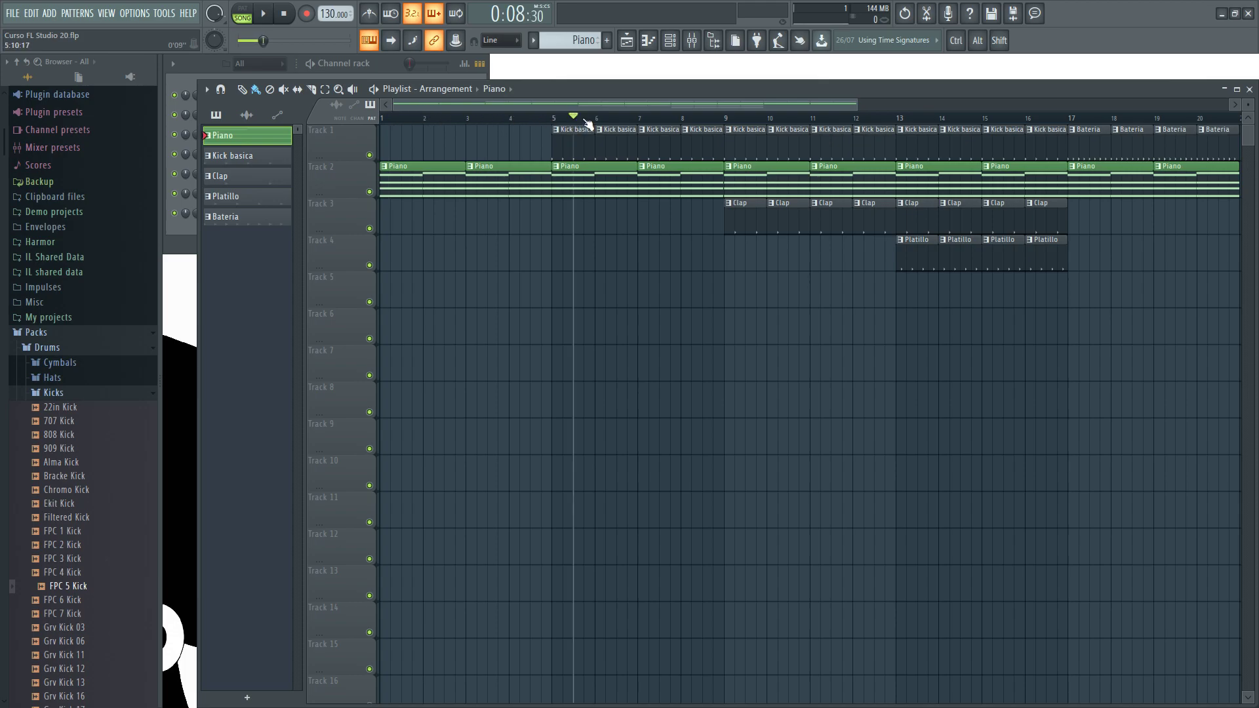
{"action": "left_click_drag", "start_coordinate": [725, 129], "coordinate": [1218, 123]}
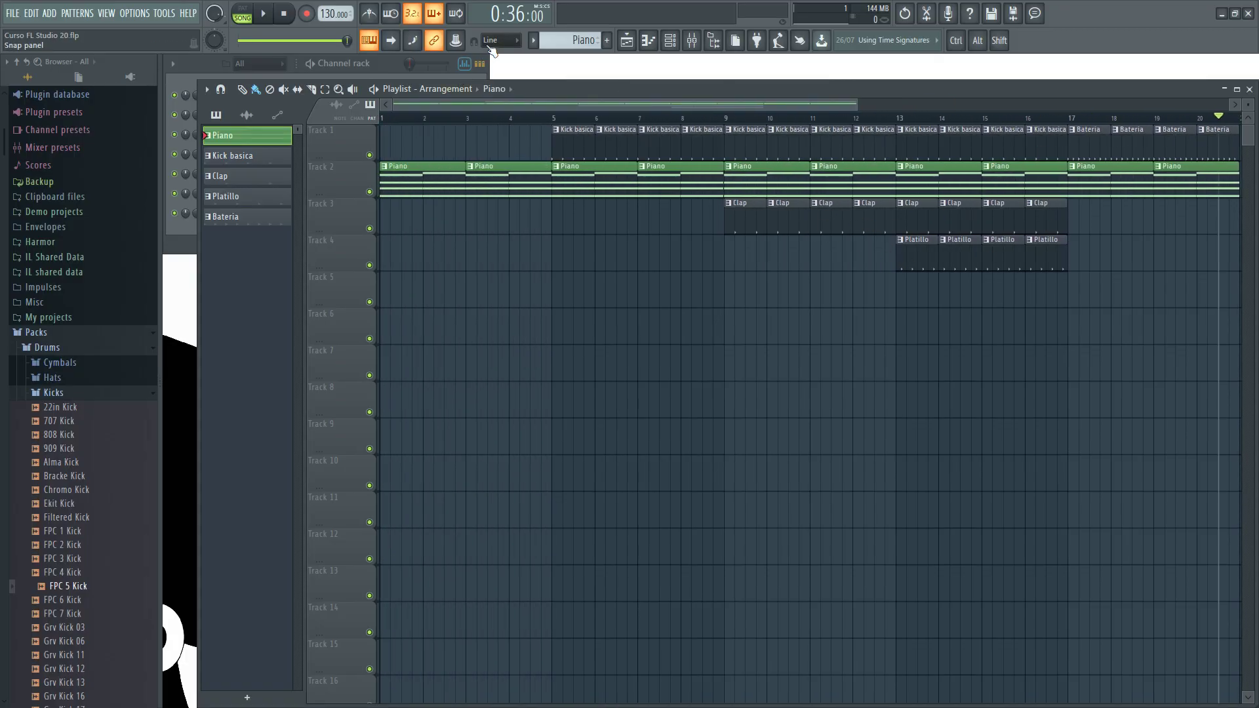
Switch the time display to bars, steps and ticks and play the opening bars twice from the start to follow the count
{"action": "left_click", "coordinate": [522, 19]}
{"action": "key", "text": "ctrl+s"}
{"action": "left_click", "coordinate": [285, 15]}
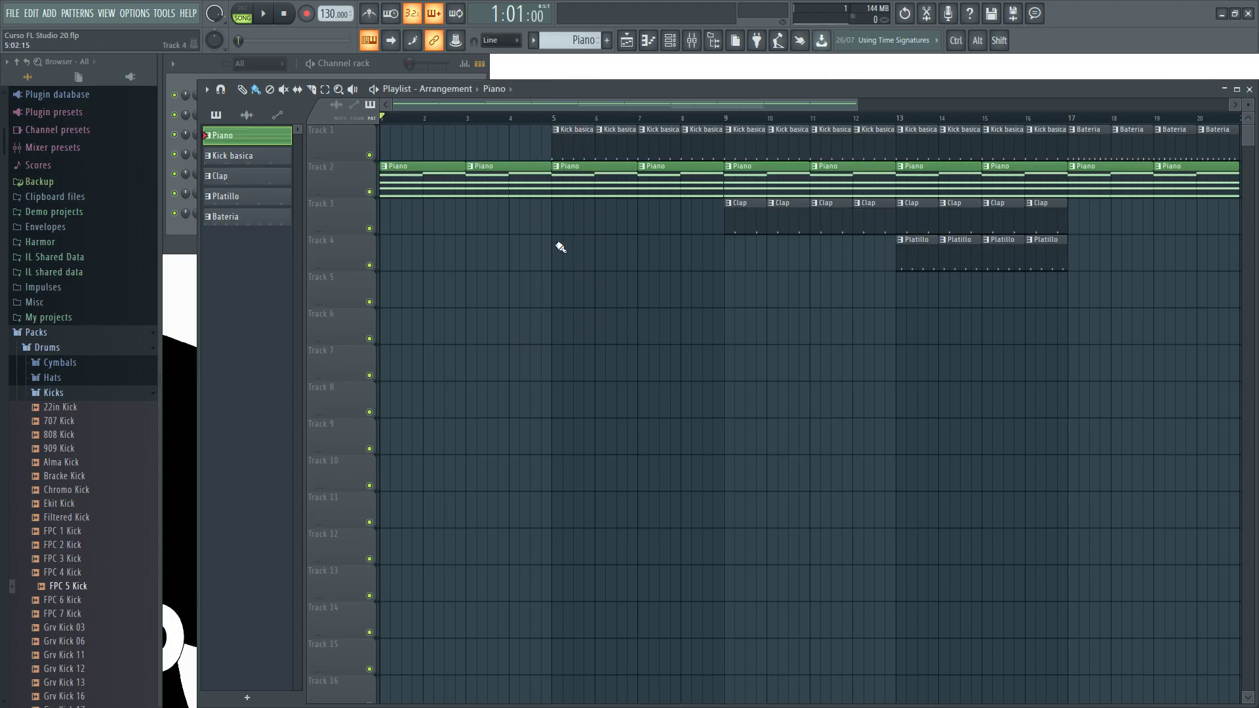
{"action": "key", "text": "space"}
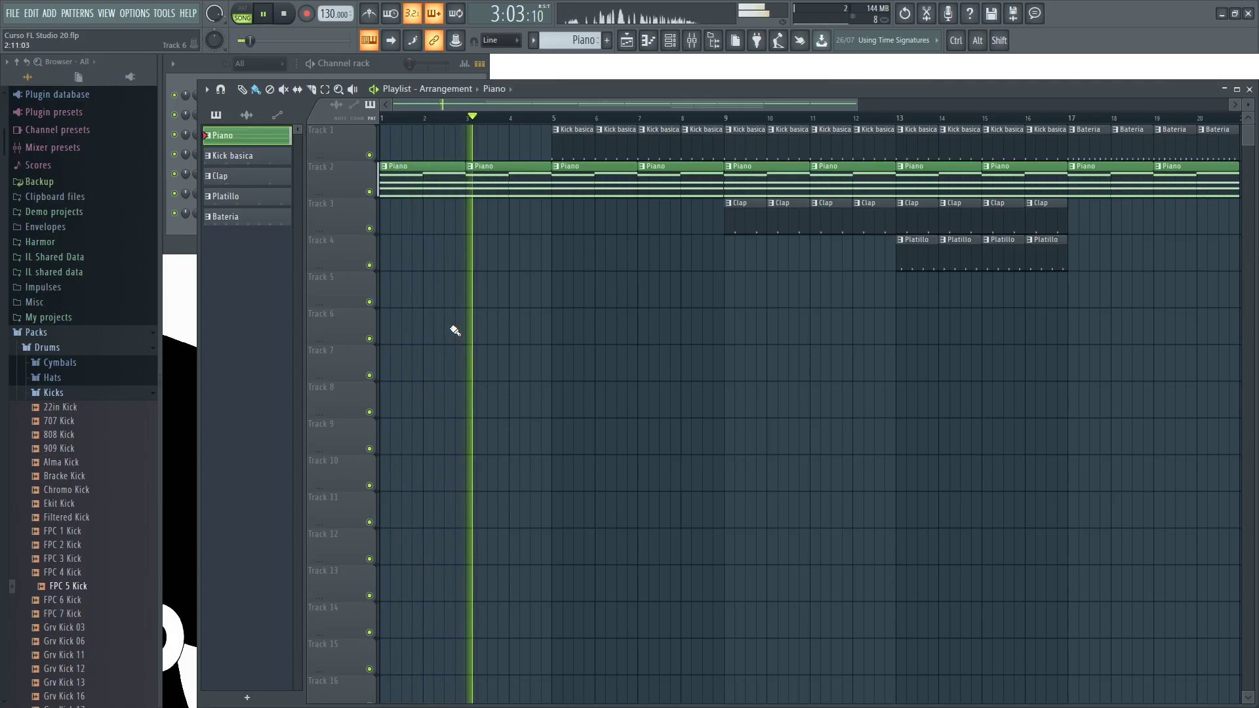
{"action": "key", "text": "space"}
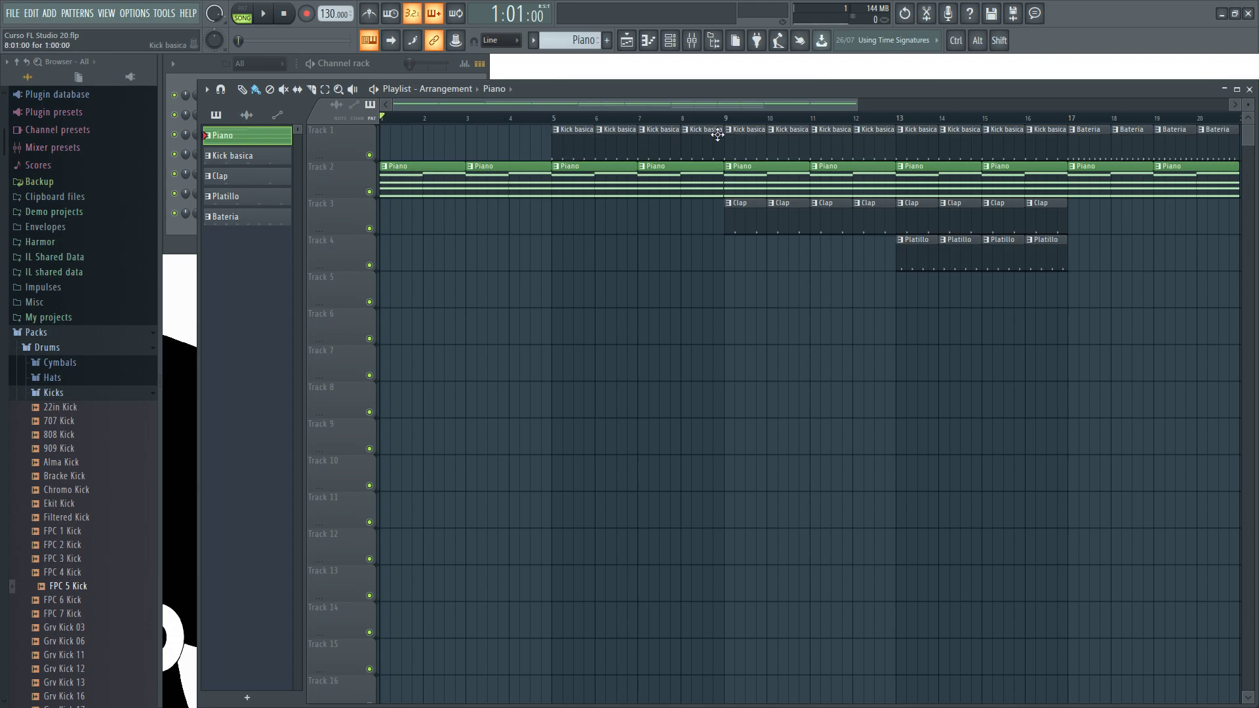
{"action": "key", "text": "space"}
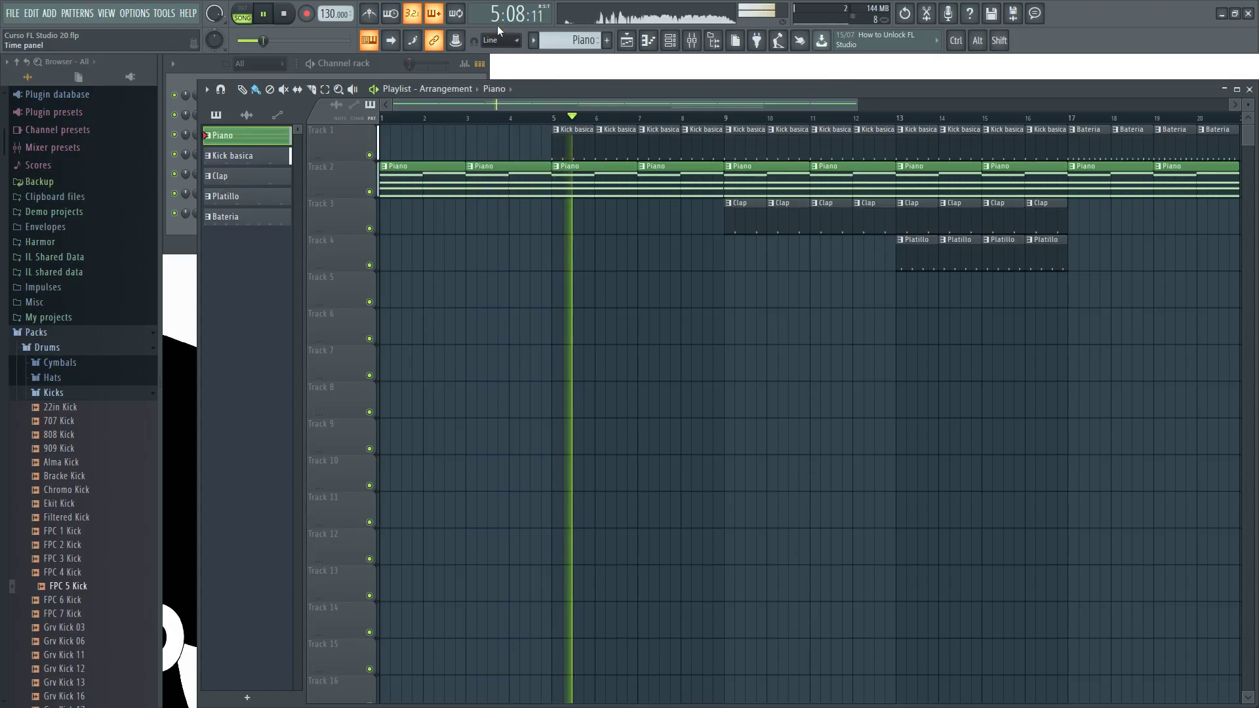
{"action": "key", "text": "space"}
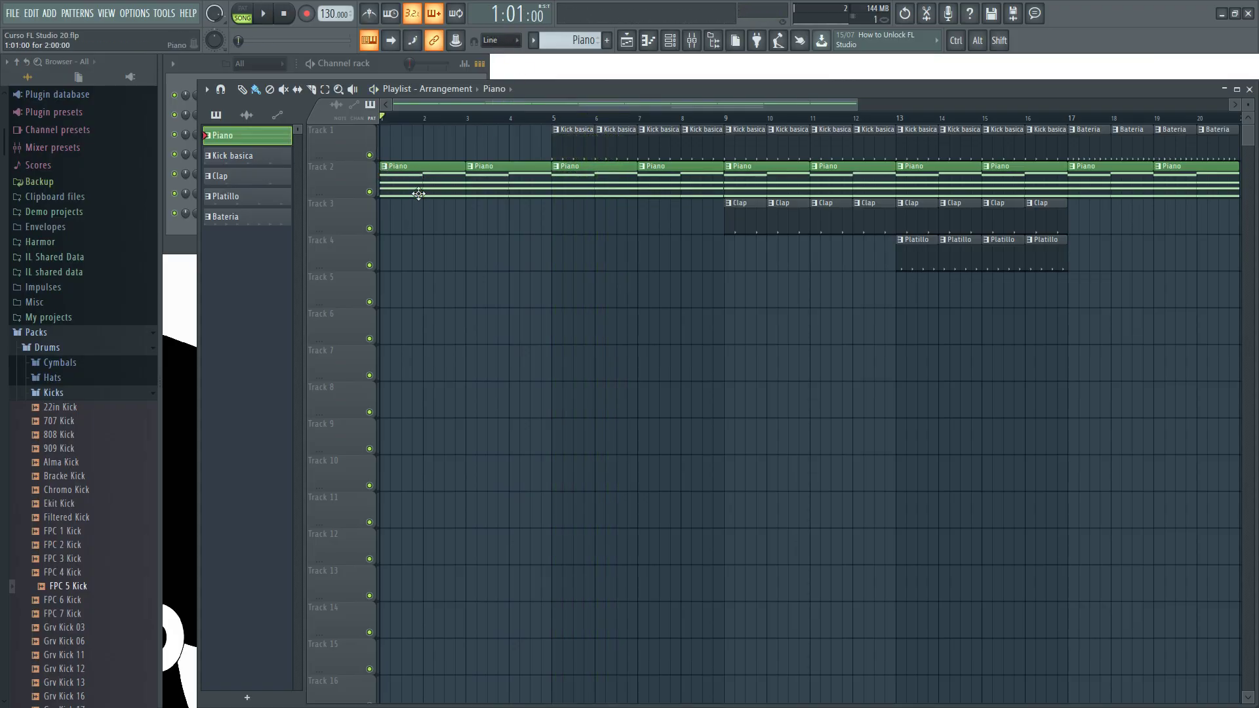
Play the arrangement from bar 13 into the Bateria section at bar 17
{"action": "scroll", "coordinate": [410, 207], "scroll_direction": "up", "scroll_amount": 2}
{"action": "scroll", "coordinate": [444, 242], "scroll_direction": "down", "scroll_amount": 3}
{"action": "left_click_drag", "start_coordinate": [517, 105], "coordinate": [600, 107]}
{"action": "left_click", "coordinate": [738, 120]}
{"action": "left_click_drag", "start_coordinate": [809, 106], "coordinate": [878, 105]}
{"action": "key", "text": "space"}
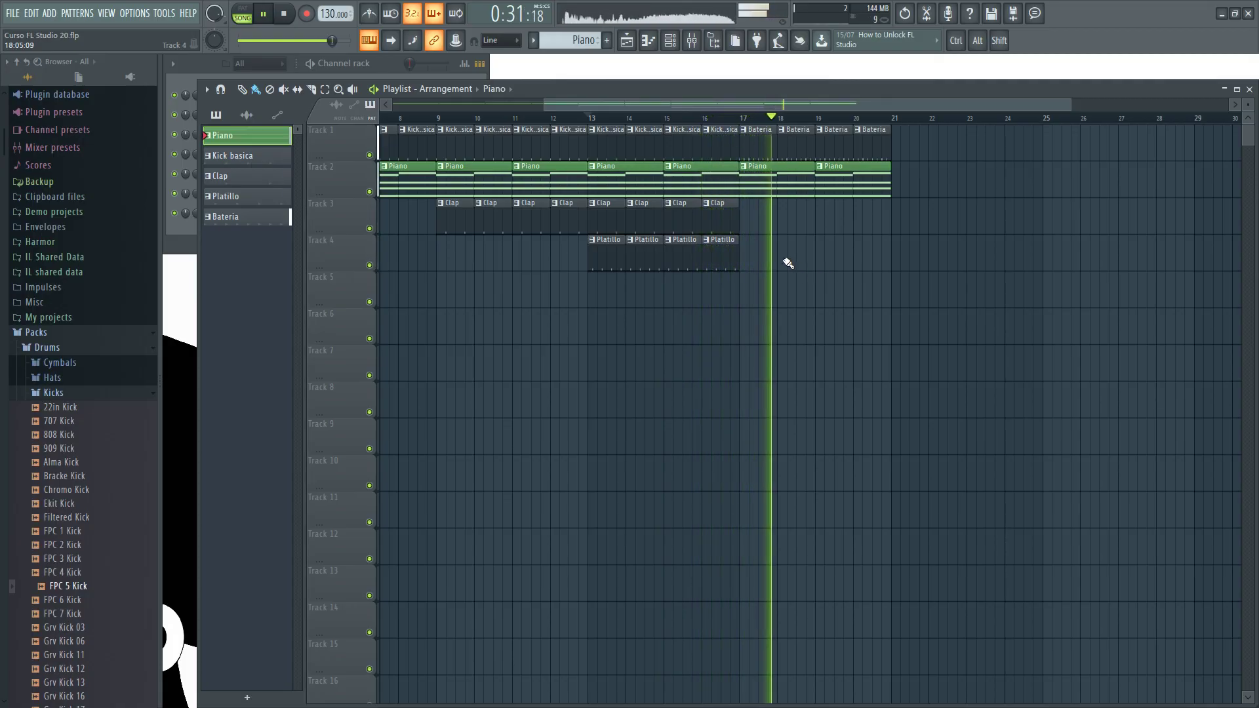
Stop playback and make Bateria the active pattern by picking its clip at bar 17 in the playlist
{"action": "left_click", "coordinate": [286, 14]}
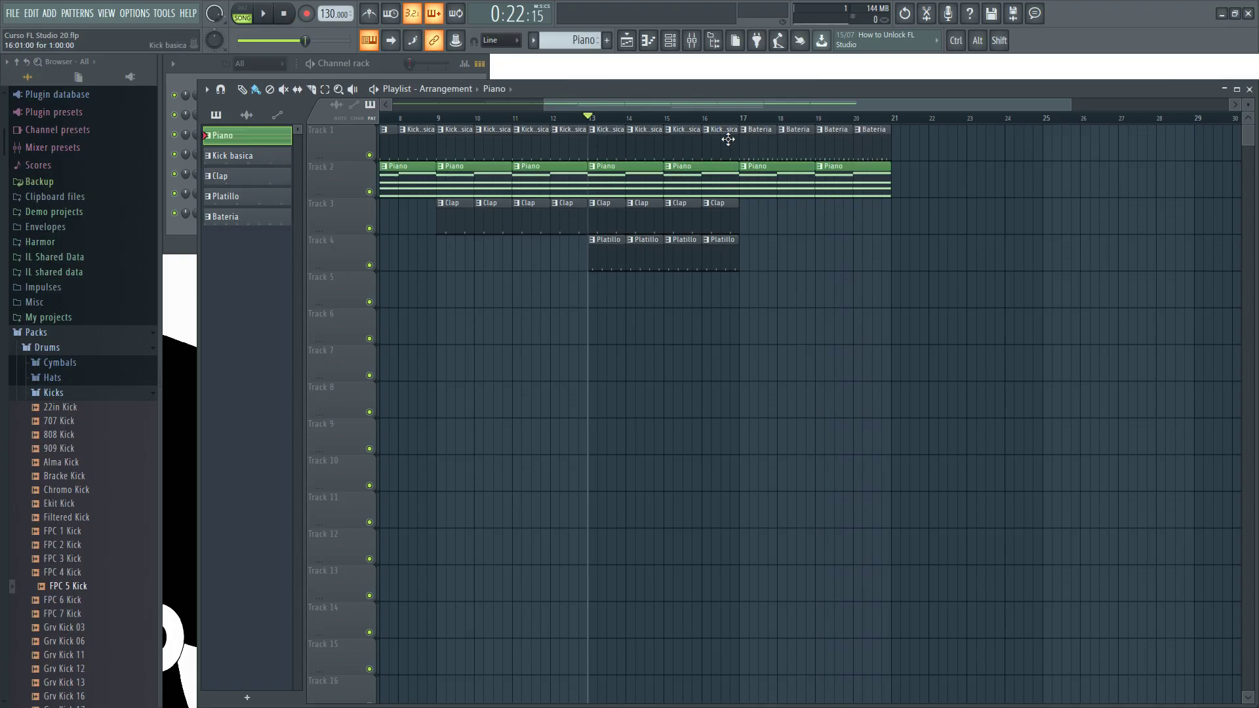
{"action": "left_click", "coordinate": [758, 136]}
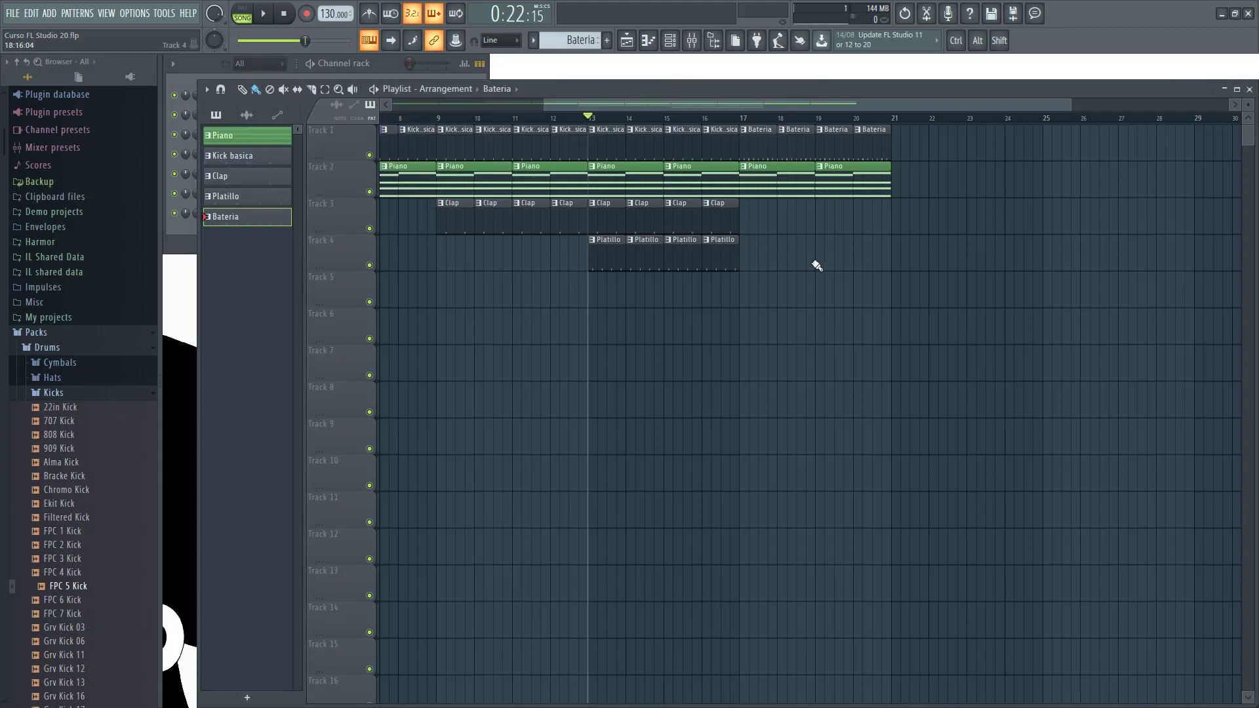
{"action": "scroll", "coordinate": [640, 233], "scroll_direction": "down", "scroll_amount": 1}
{"action": "scroll", "coordinate": [590, 318], "scroll_direction": "up", "scroll_amount": 1}
{"action": "left_click_drag", "start_coordinate": [731, 101], "coordinate": [540, 121]}
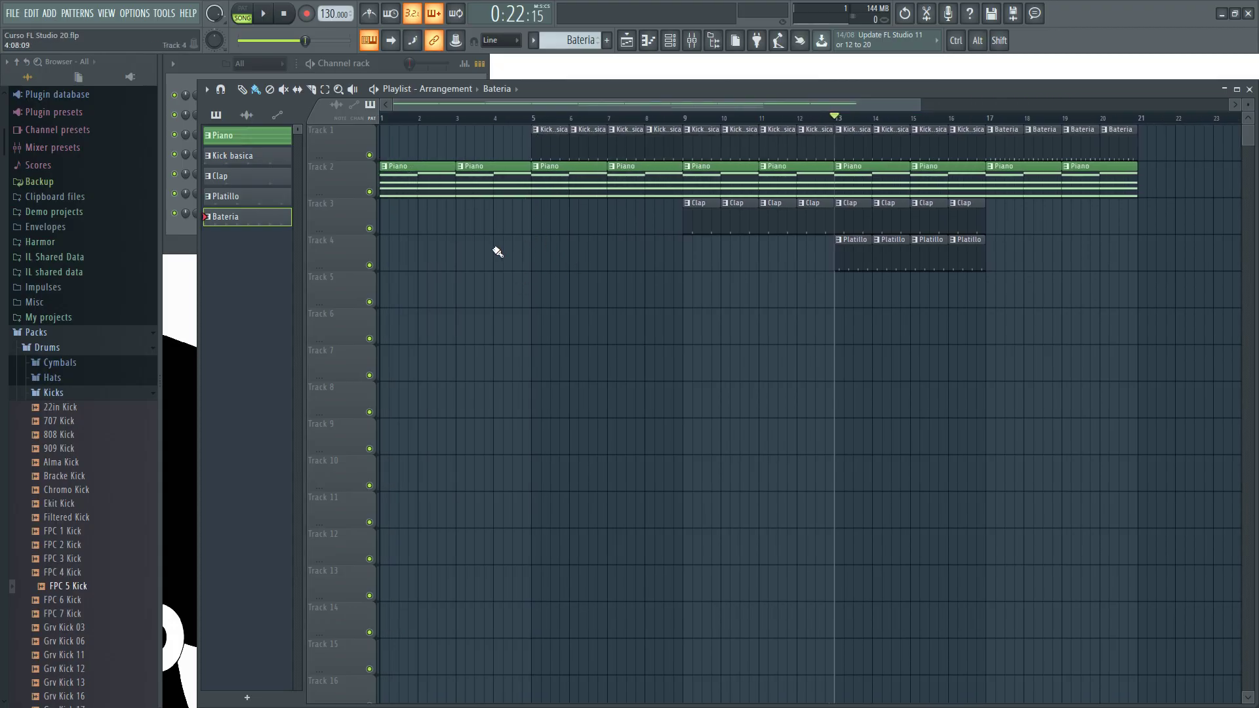
Look through the playlist's lower empty tracks and return to Track 1
{"action": "scroll", "coordinate": [629, 261], "scroll_direction": "down", "scroll_amount": 10}
{"action": "scroll", "coordinate": [633, 259], "scroll_direction": "up", "scroll_amount": 10}
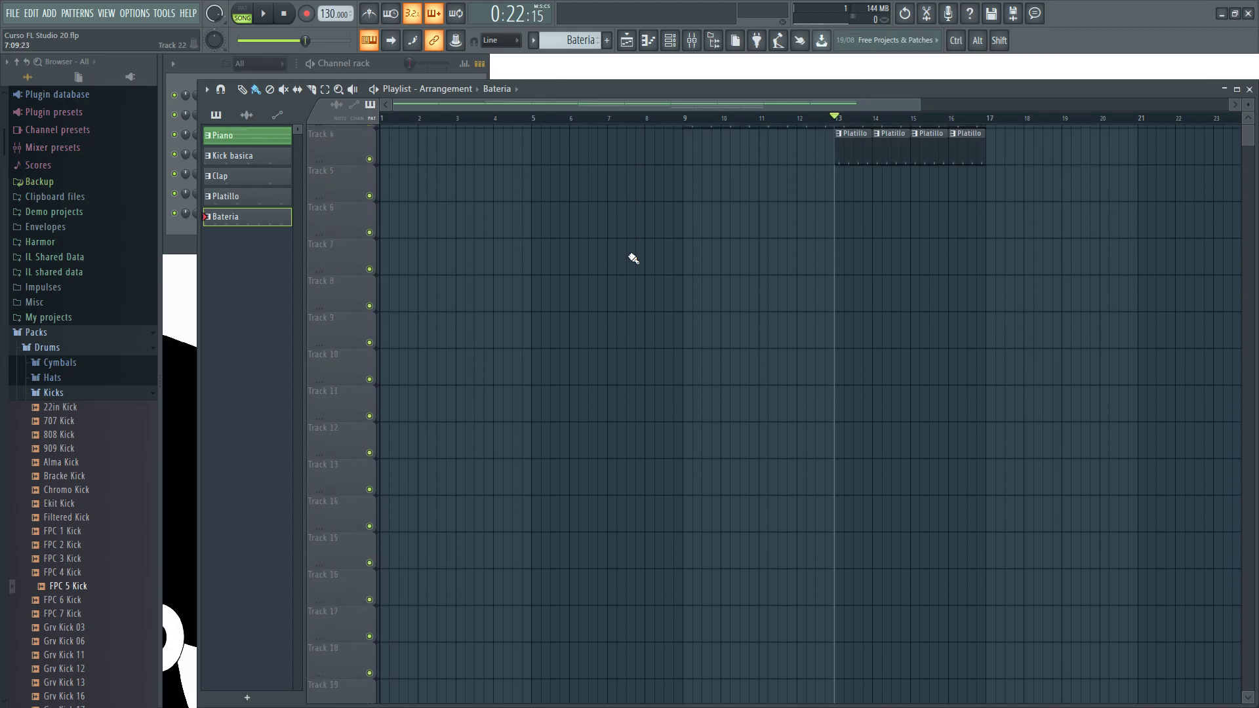
{"action": "scroll", "coordinate": [636, 258], "scroll_direction": "down", "scroll_amount": 5}
{"action": "scroll", "coordinate": [644, 258], "scroll_direction": "up", "scroll_amount": 5}
{"action": "scroll", "coordinate": [645, 258], "scroll_direction": "down", "scroll_amount": 5}
{"action": "scroll", "coordinate": [645, 258], "scroll_direction": "up", "scroll_amount": 5}
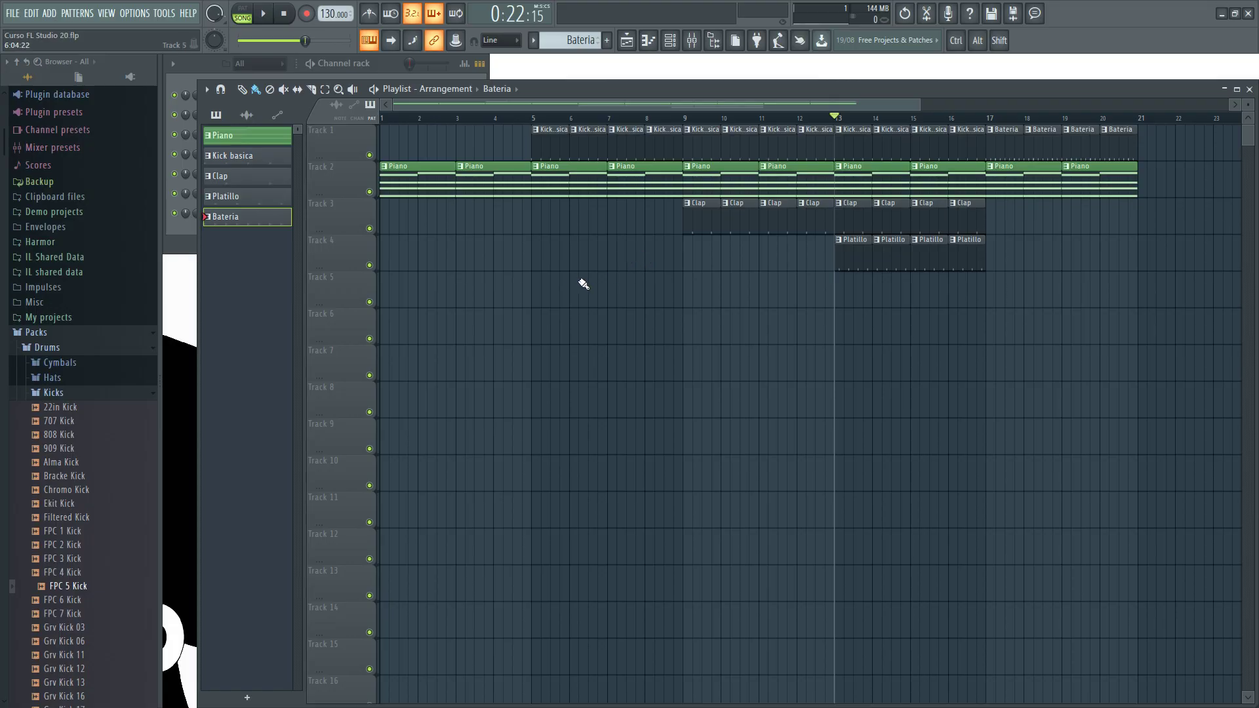
Examine the arrangement at several timeline zoom levels, ending with all clips from bar 1 to bar 21 in view
{"action": "scroll", "coordinate": [583, 284], "scroll_direction": "down", "scroll_amount": 2}
{"action": "scroll", "coordinate": [580, 288], "scroll_direction": "up", "scroll_amount": 5}
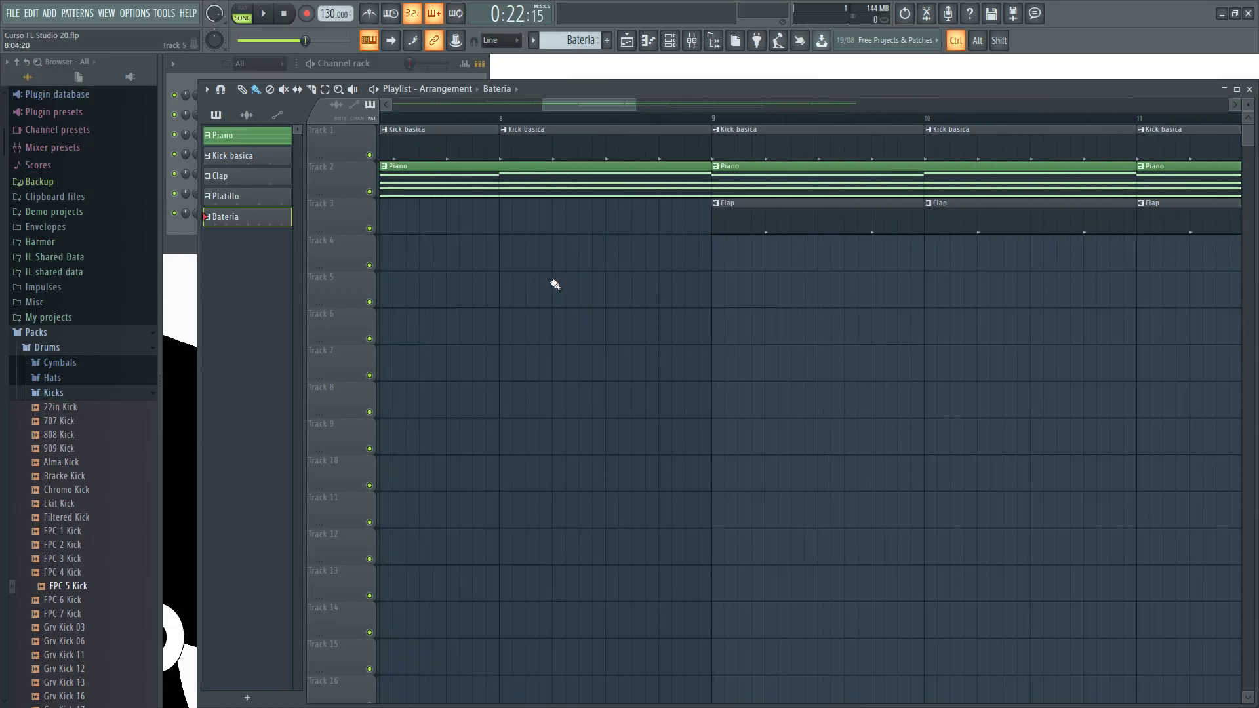
{"action": "scroll", "coordinate": [555, 283], "scroll_direction": "down", "scroll_amount": 4}
{"action": "scroll", "coordinate": [550, 286], "scroll_direction": "up", "scroll_amount": 3}
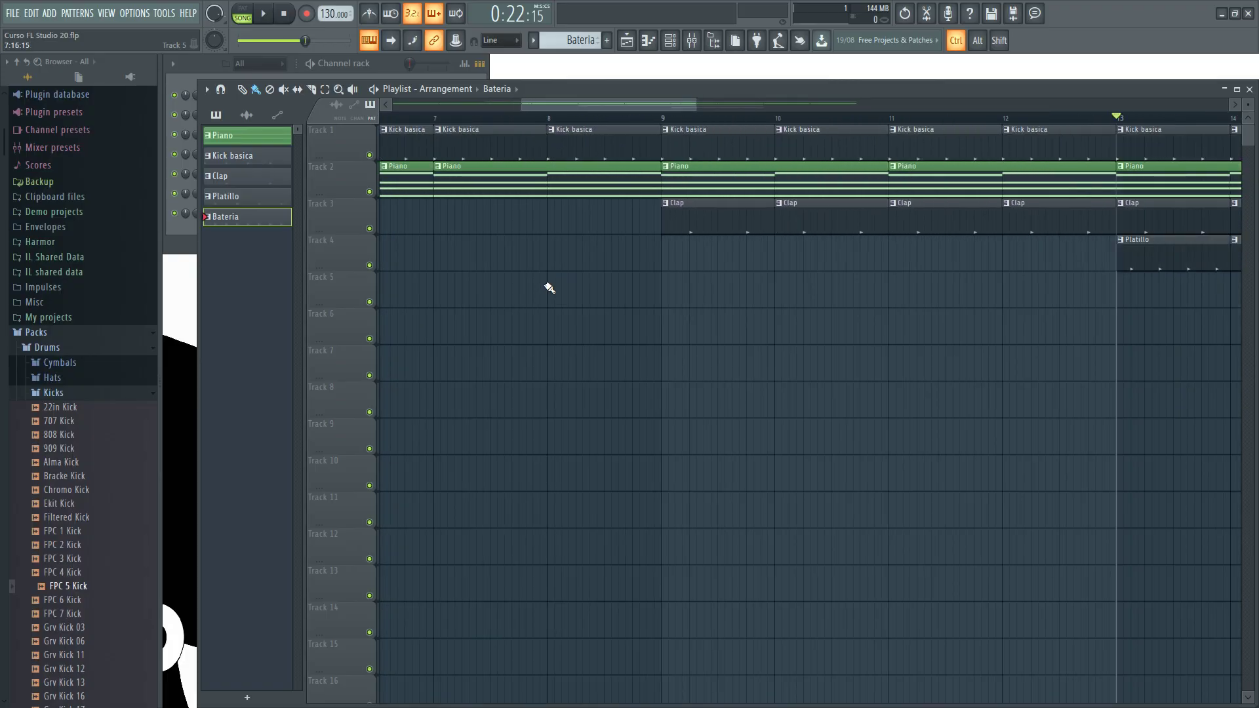
{"action": "scroll", "coordinate": [549, 286], "scroll_direction": "down", "scroll_amount": 4}
{"action": "scroll", "coordinate": [548, 288], "scroll_direction": "up", "scroll_amount": 2}
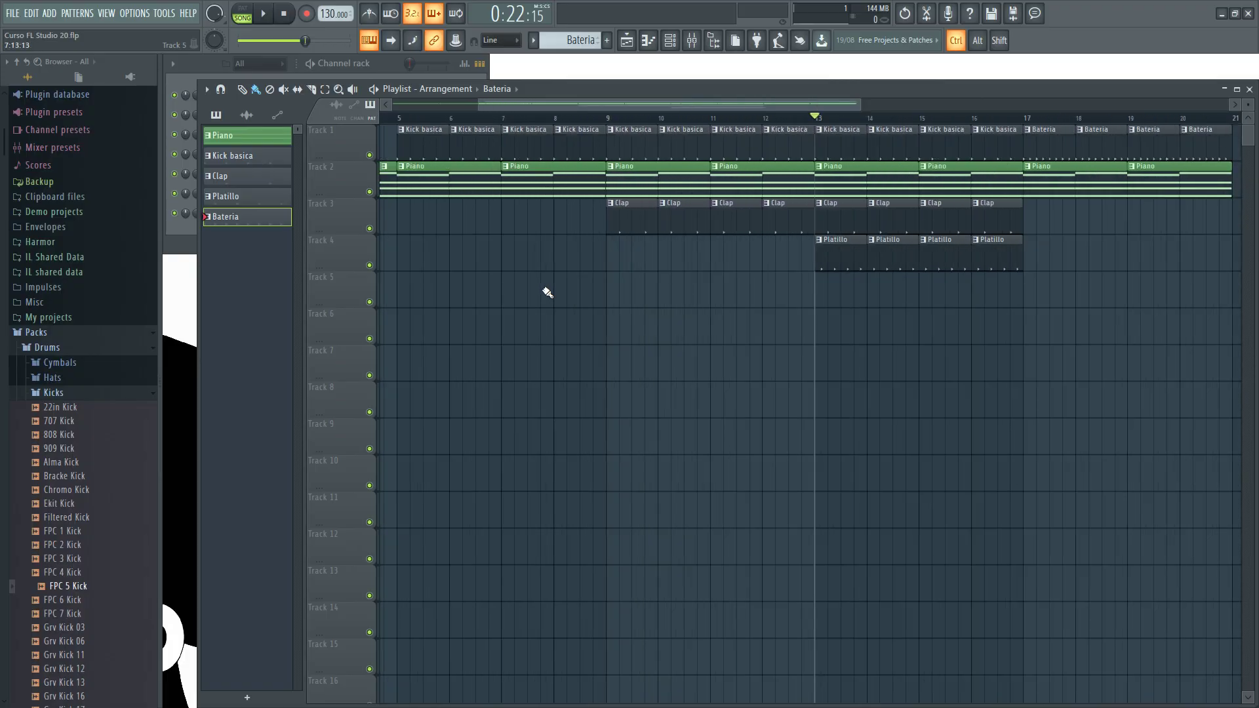
{"action": "scroll", "coordinate": [548, 293], "scroll_direction": "down", "scroll_amount": 2}
{"action": "scroll", "coordinate": [545, 290], "scroll_direction": "up", "scroll_amount": 4}
{"action": "left_click_drag", "start_coordinate": [555, 105], "coordinate": [607, 105]}
{"action": "mouse_move", "coordinate": [1248, 134]}
{"action": "left_mouse_down"}
{"action": "mouse_move", "coordinate": [1248, 190]}
{"action": "mouse_move", "coordinate": [1249, 135]}
{"action": "left_mouse_up"}
{"action": "left_click_drag", "start_coordinate": [879, 291], "coordinate": [1213, 472]}
{"action": "scroll", "coordinate": [775, 385], "scroll_direction": "down", "scroll_amount": 5}
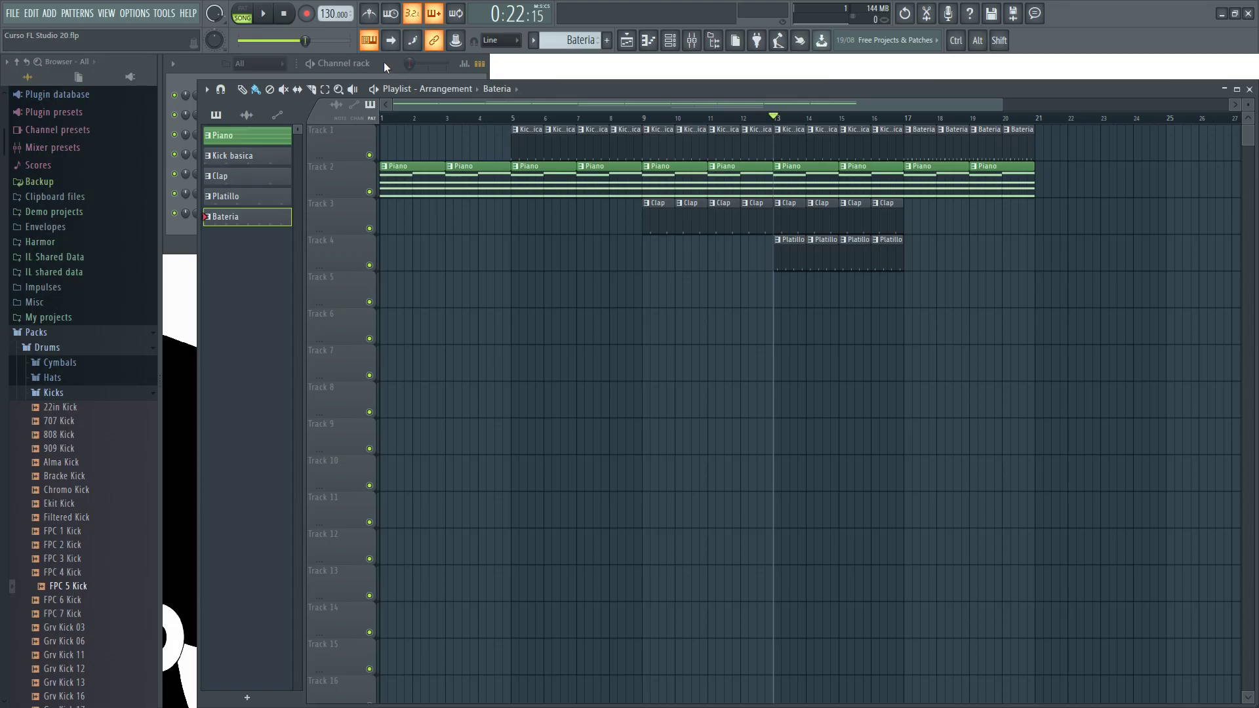
Bring the Channel rack in front of the playlist and collapse the Packs folder in the browser
{"action": "left_click", "coordinate": [406, 66]}
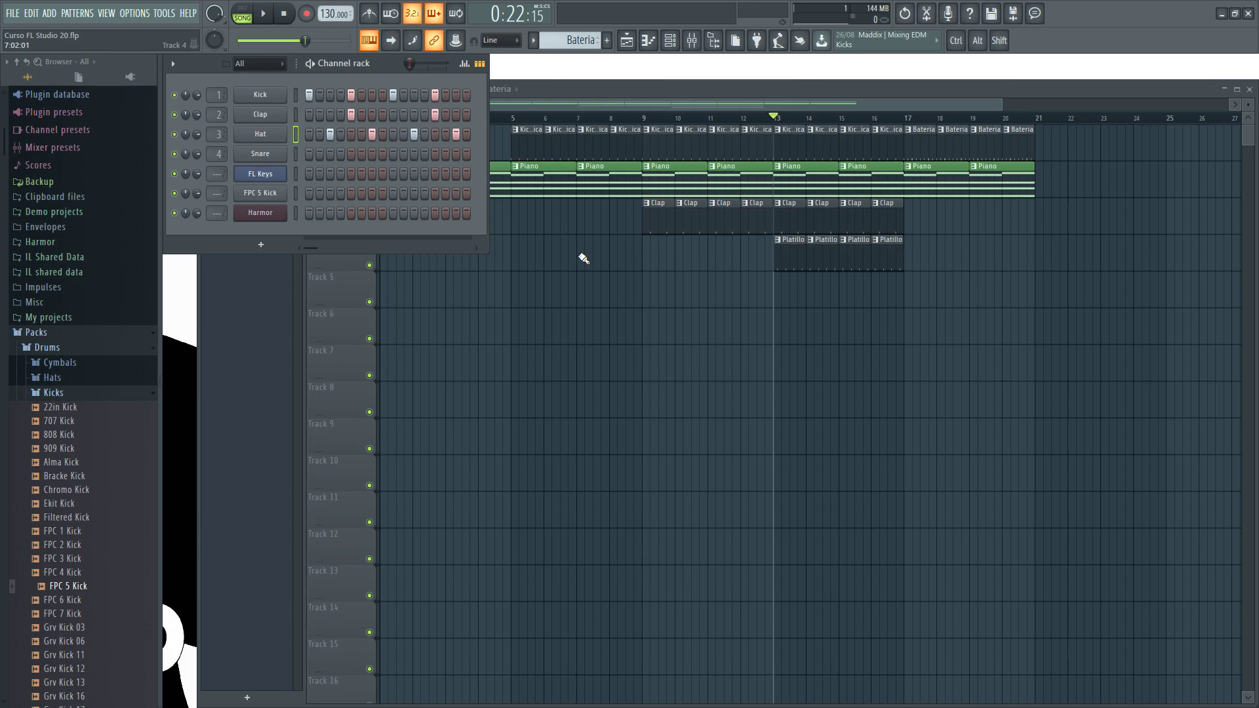
{"action": "key", "text": "F9"}
{"action": "key", "text": "F9"}
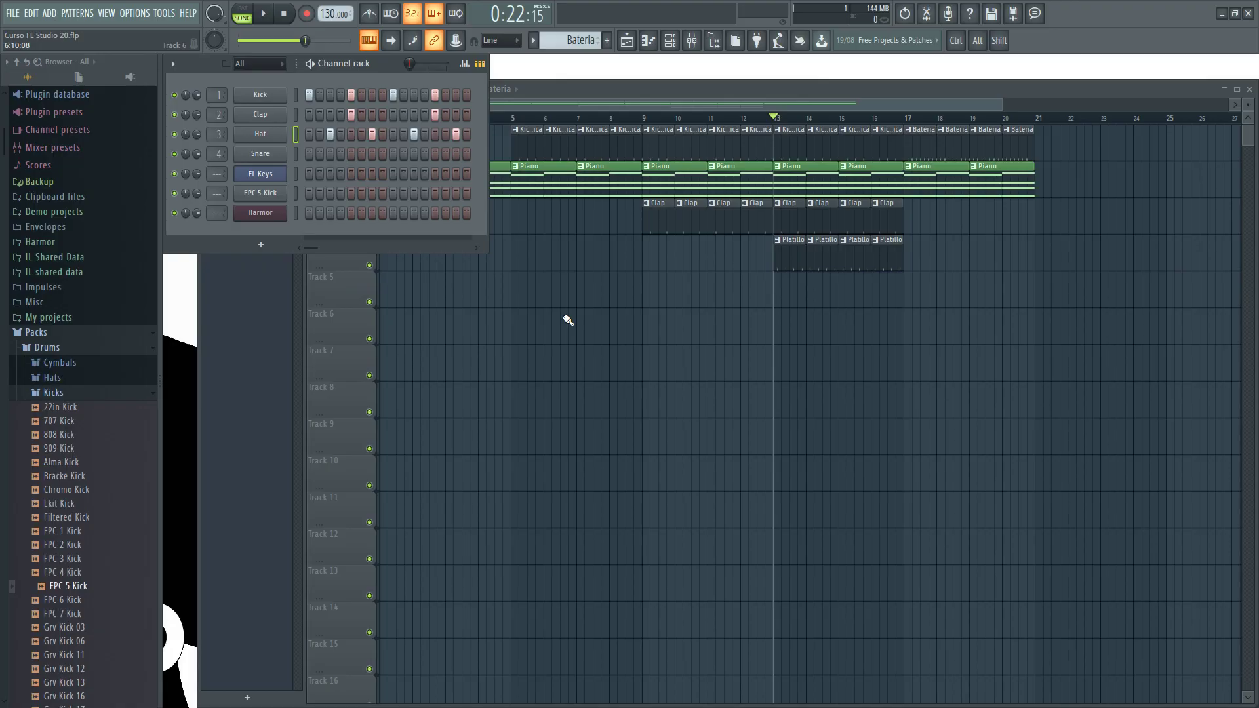
{"action": "left_click", "coordinate": [39, 333]}
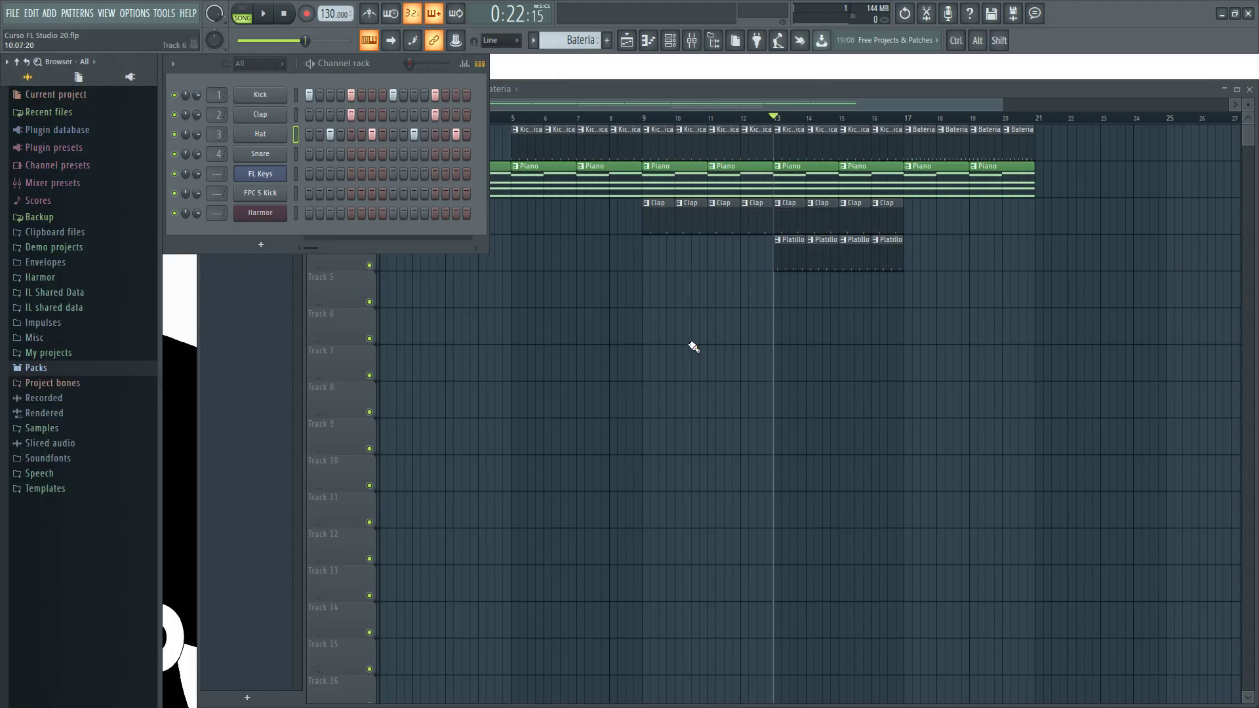